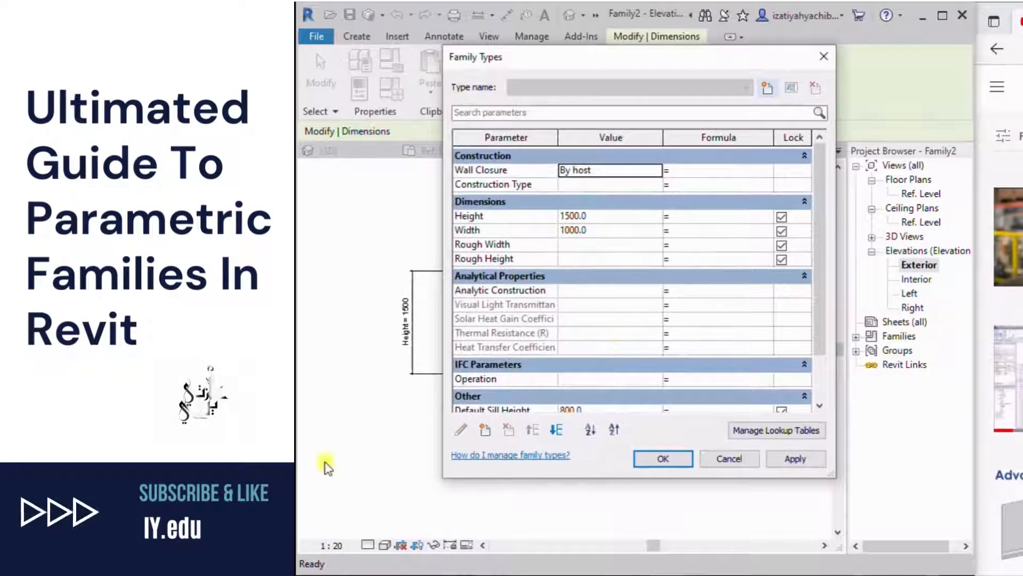
{"action": "key", "text": "alt+Tab"}
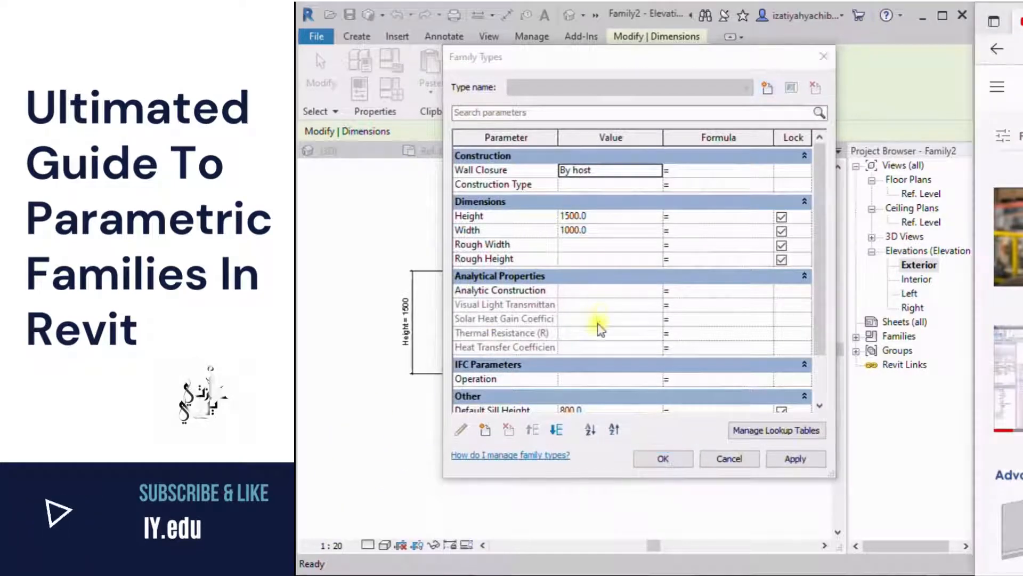
{"action": "left_click", "coordinate": [505, 227]}
{"action": "left_click", "coordinate": [504, 216]}
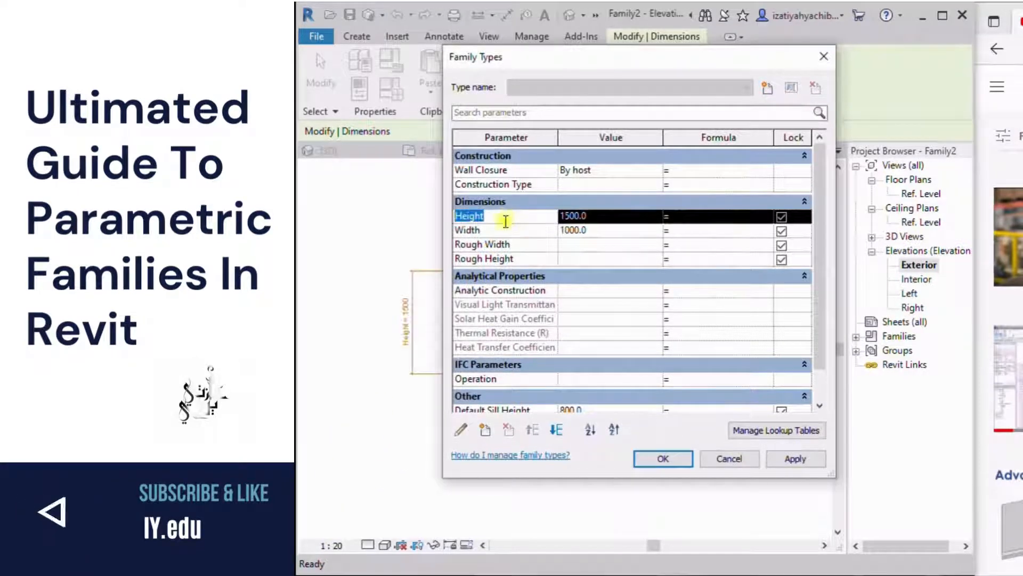
{"action": "left_click", "coordinate": [542, 230]}
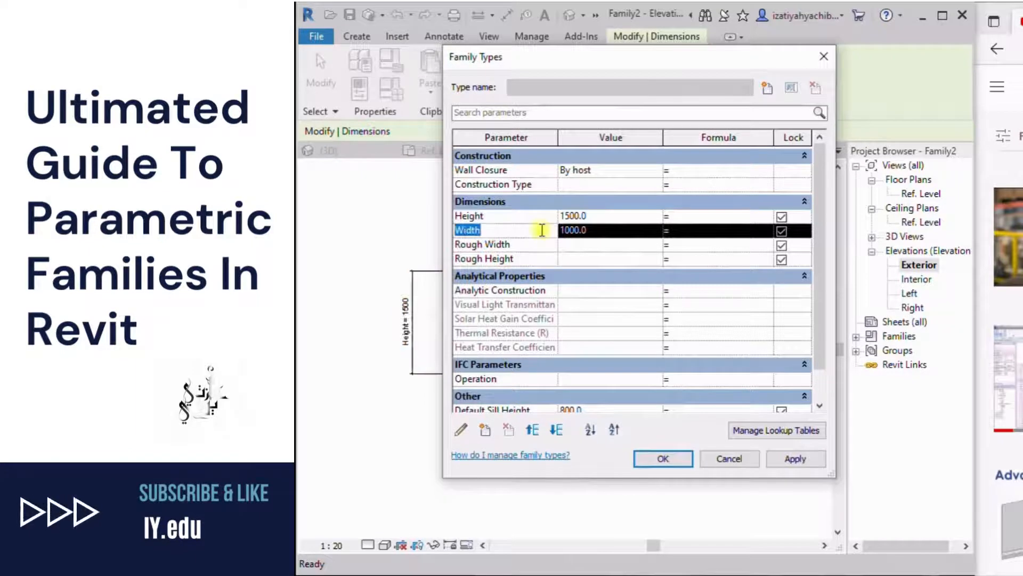
{"action": "left_click", "coordinate": [378, 481]}
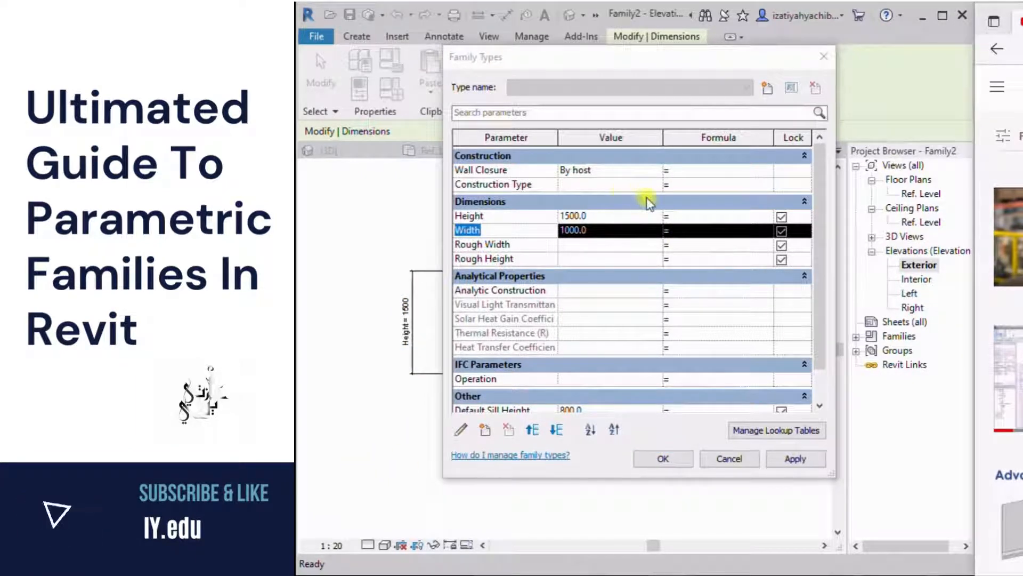
Set the window family's Height parameter to 1800 and apply it
{"action": "left_click_drag", "start_coordinate": [480, 57], "coordinate": [706, 72]}
{"action": "left_click", "coordinate": [800, 232]}
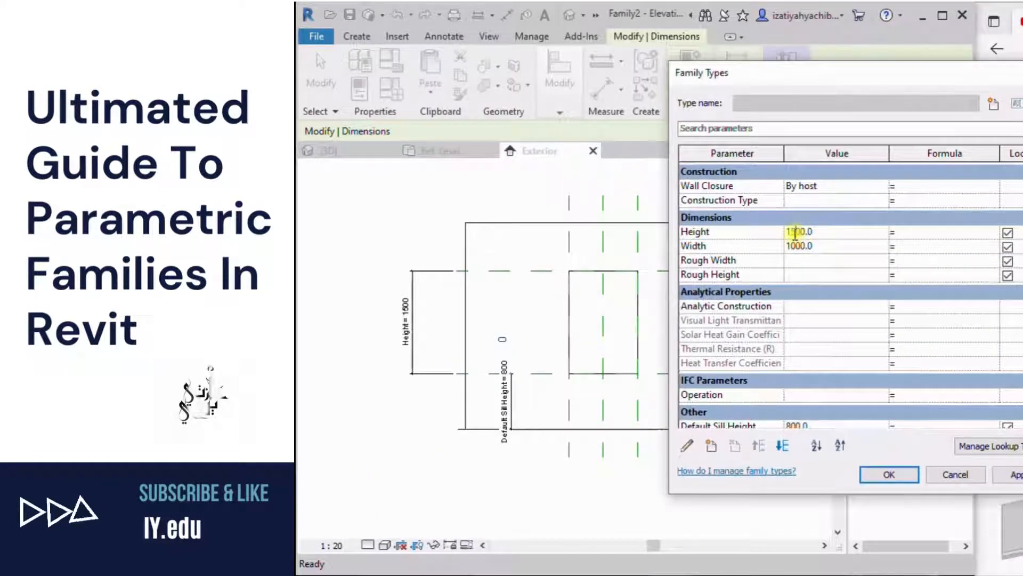
{"action": "type", "text": "8"}
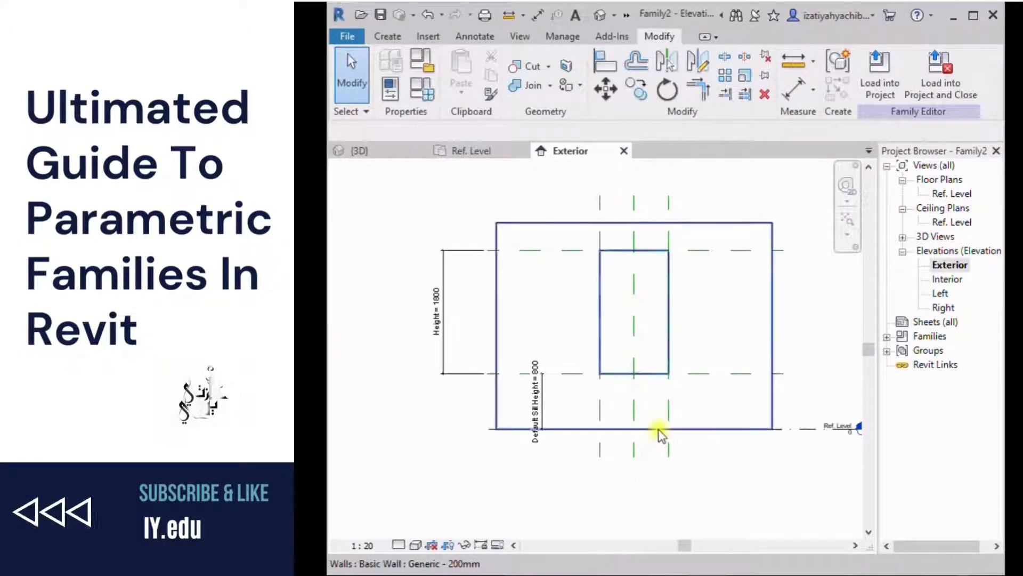
Start a solid extrusion and sketch a 1000 by 1800 rectangle over the window opening in the Exterior elevation
{"action": "left_click", "coordinate": [386, 38]}
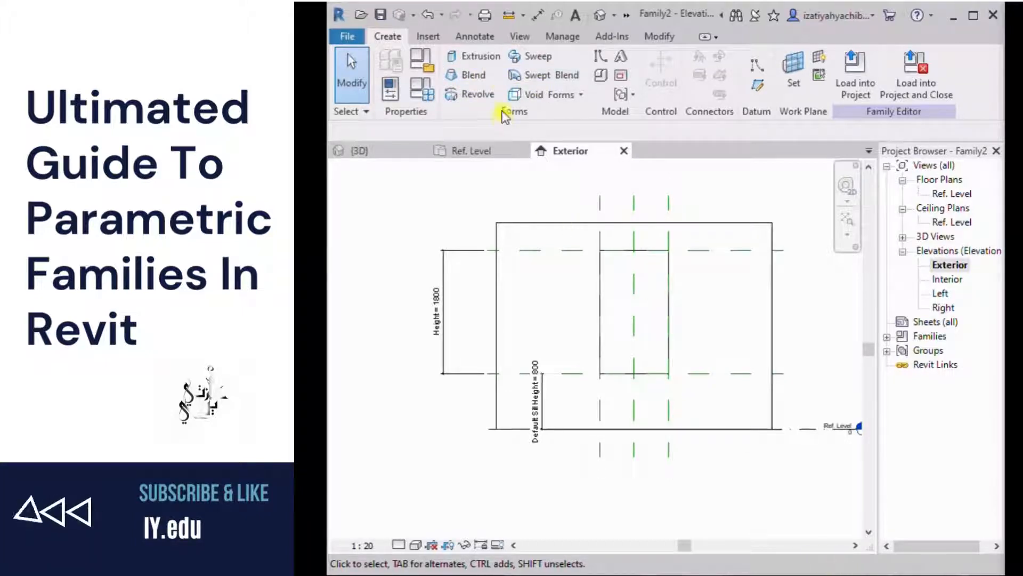
{"action": "left_click", "coordinate": [496, 57]}
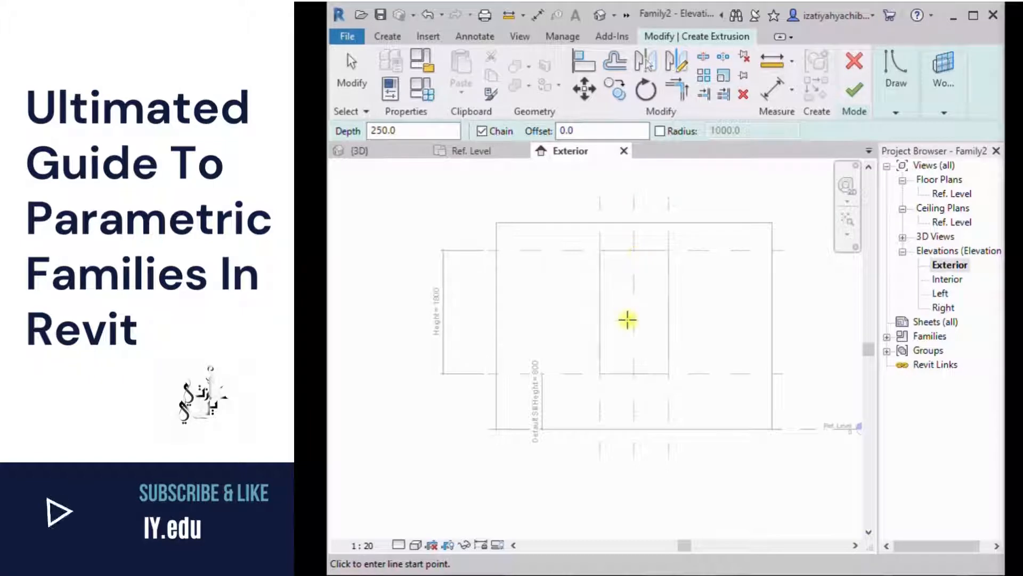
{"action": "left_click", "coordinate": [896, 113]}
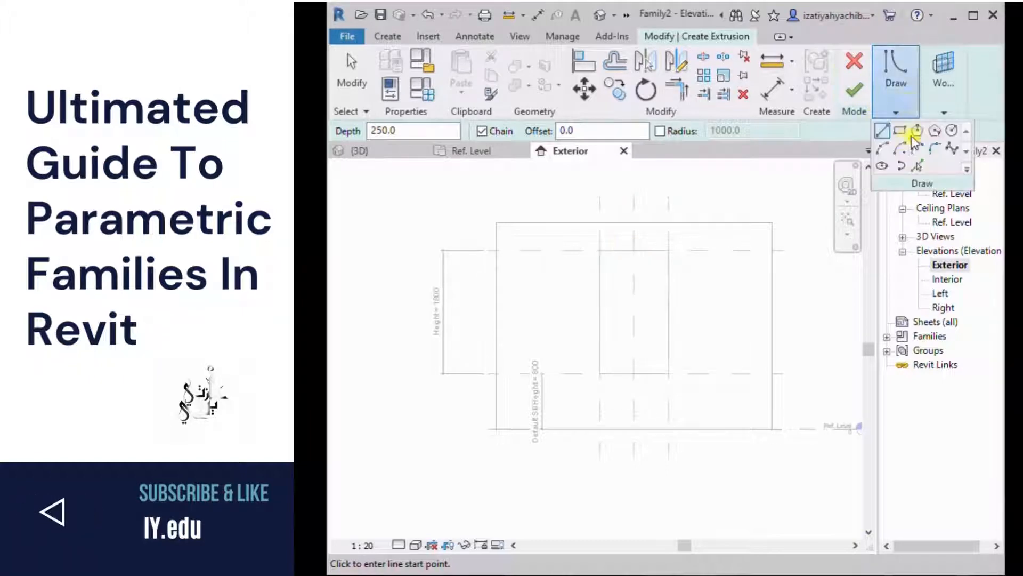
{"action": "left_click", "coordinate": [899, 135]}
{"action": "left_click", "coordinate": [599, 250]}
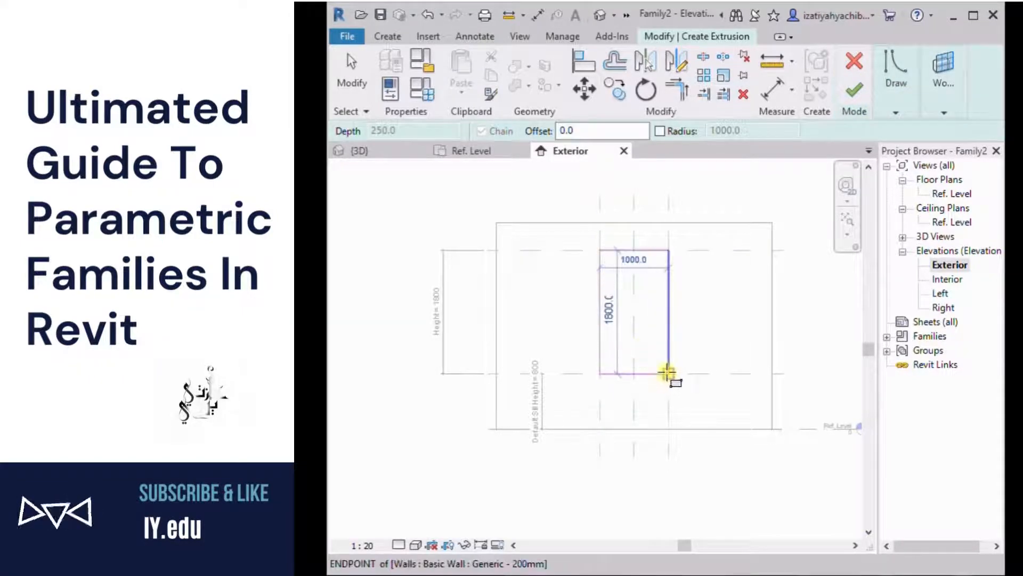
{"action": "left_click", "coordinate": [668, 374]}
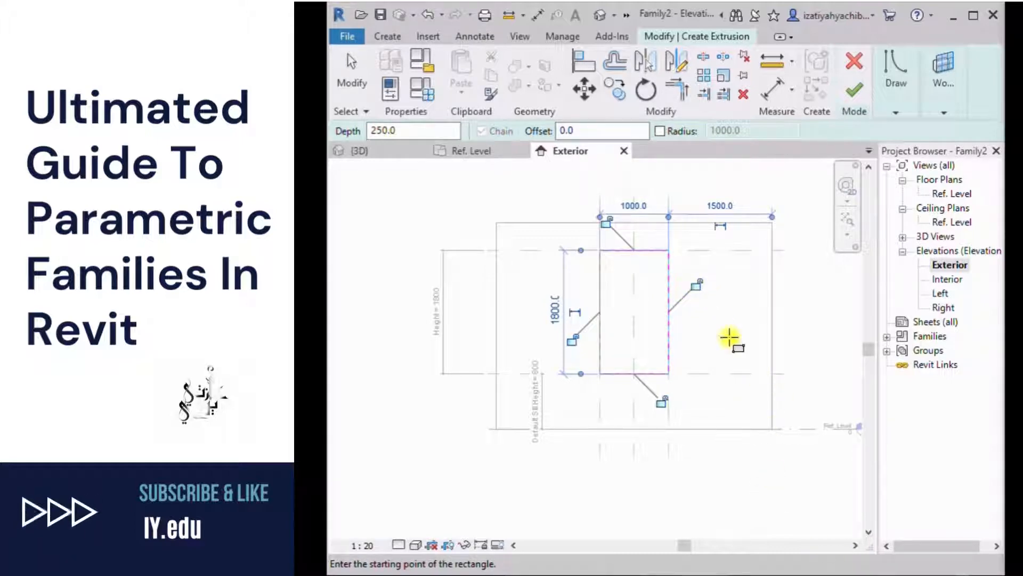
Lock all four sides of the rectangle to the edges of the window opening
{"action": "left_click", "coordinate": [606, 221]}
{"action": "left_click", "coordinate": [572, 339]}
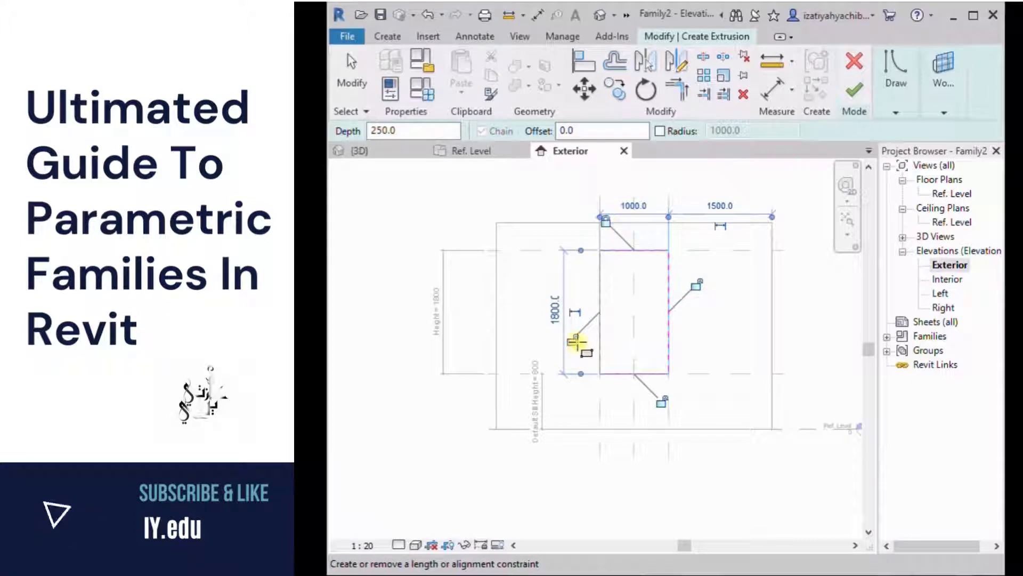
{"action": "left_click", "coordinate": [696, 285]}
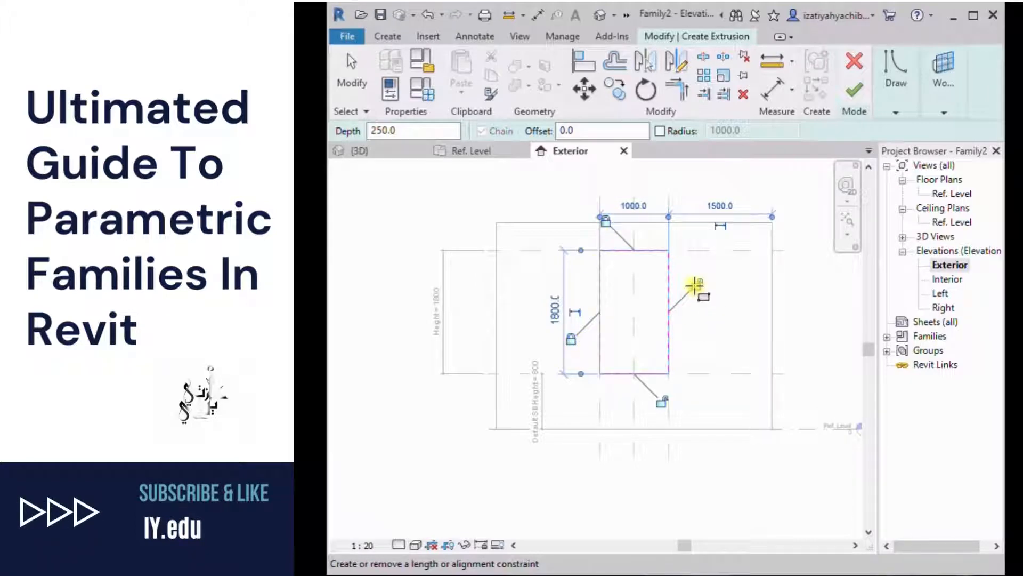
{"action": "left_click", "coordinate": [662, 402]}
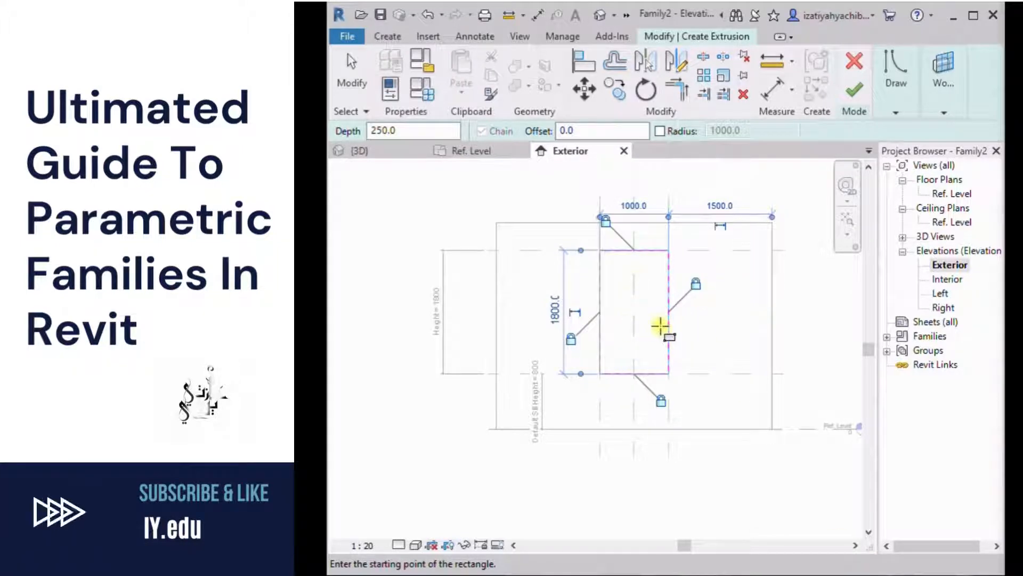
Sketch an inner rectangle about 700 by 1500 inside the opening outline and finish the frame extrusion
{"action": "left_click", "coordinate": [896, 113]}
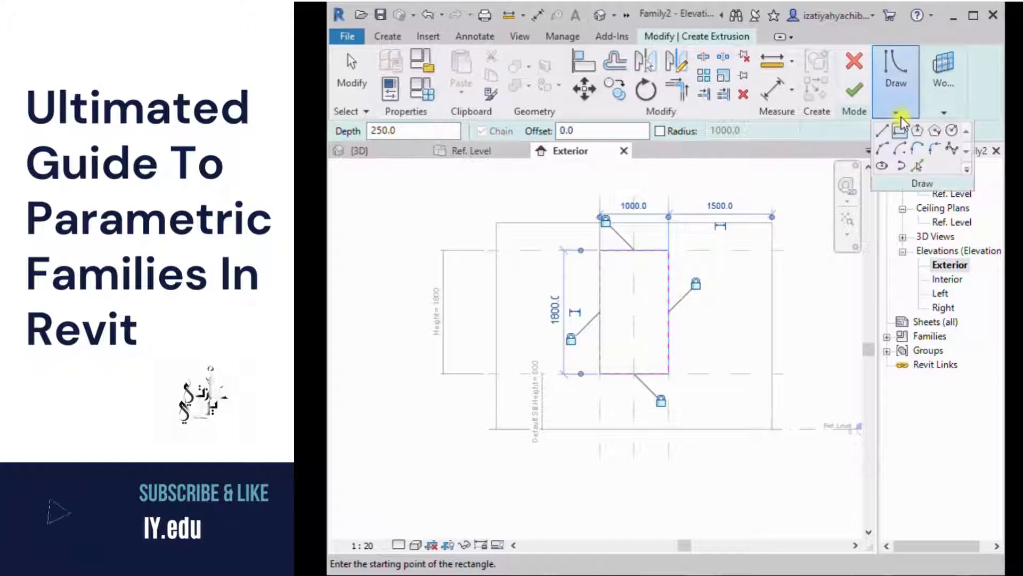
{"action": "left_click", "coordinate": [609, 261]}
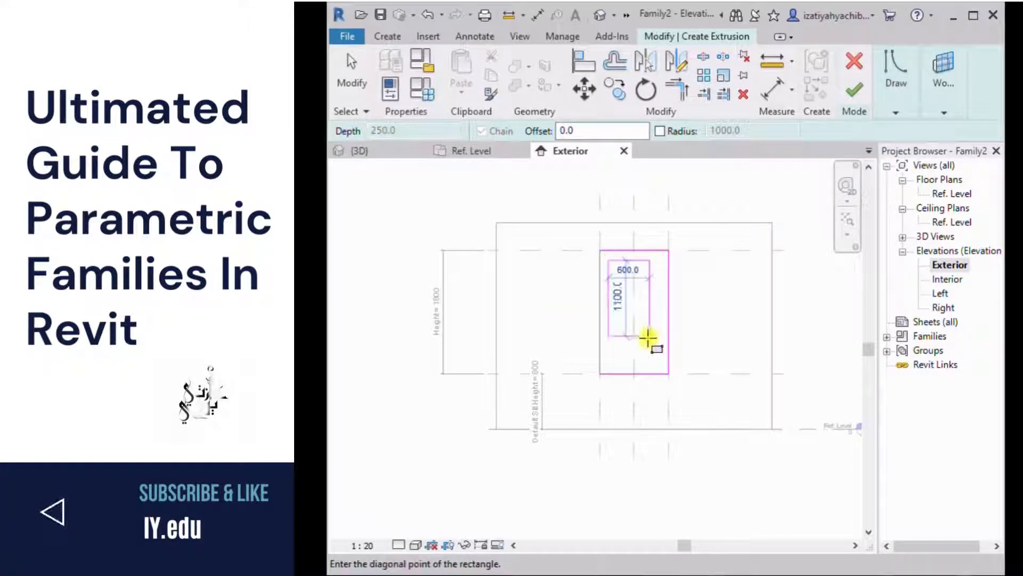
{"action": "left_click", "coordinate": [657, 363]}
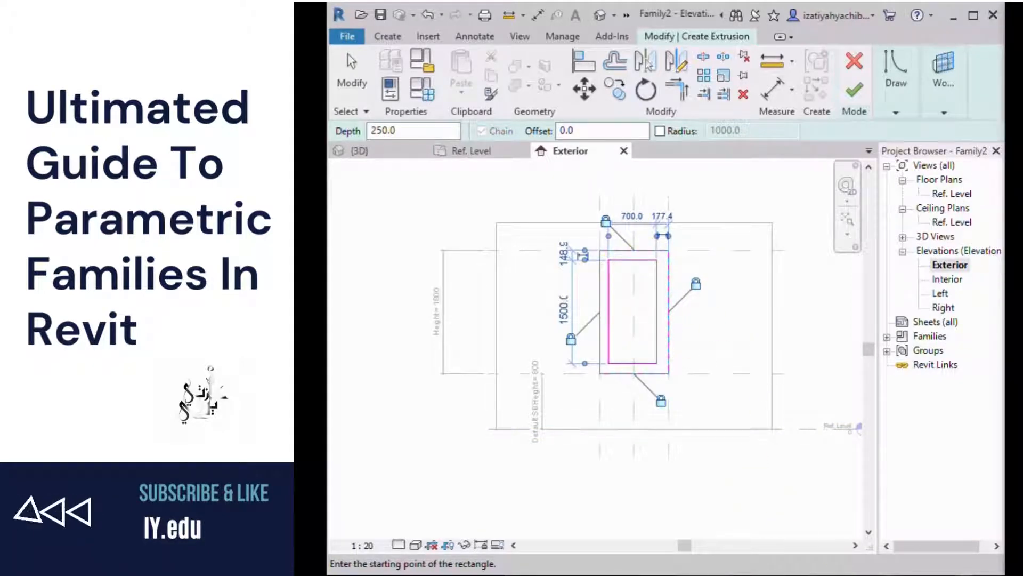
{"action": "left_click", "coordinate": [852, 100]}
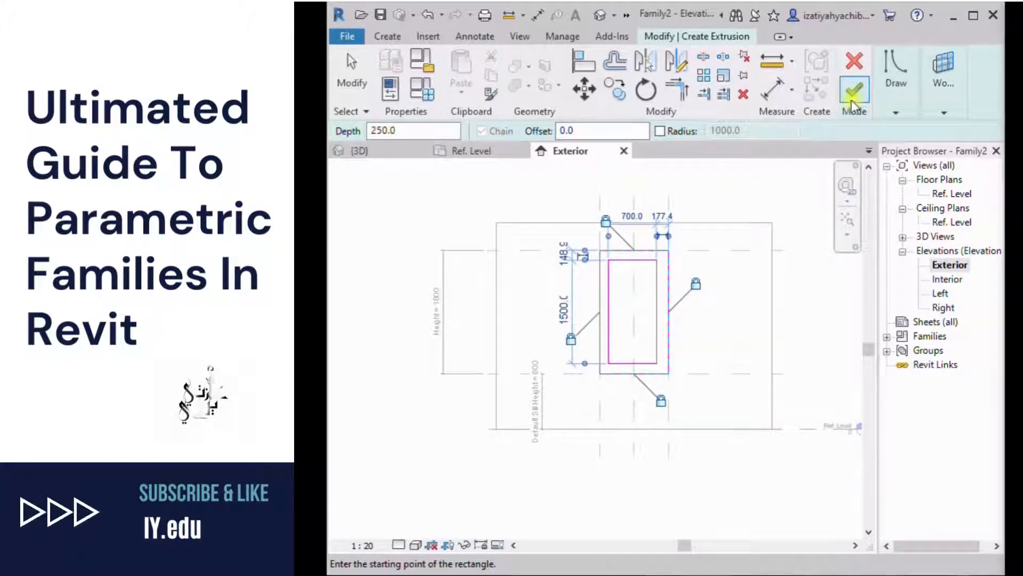
{"action": "left_click", "coordinate": [862, 92]}
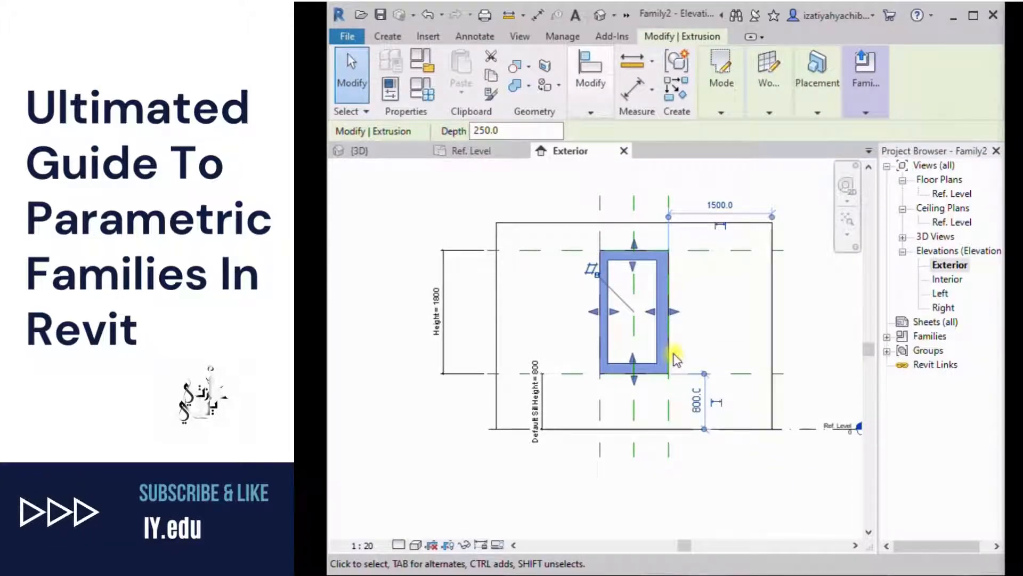
Set the family's Height parameter to 2000 and apply it to test the frame
{"action": "left_click", "coordinate": [428, 99]}
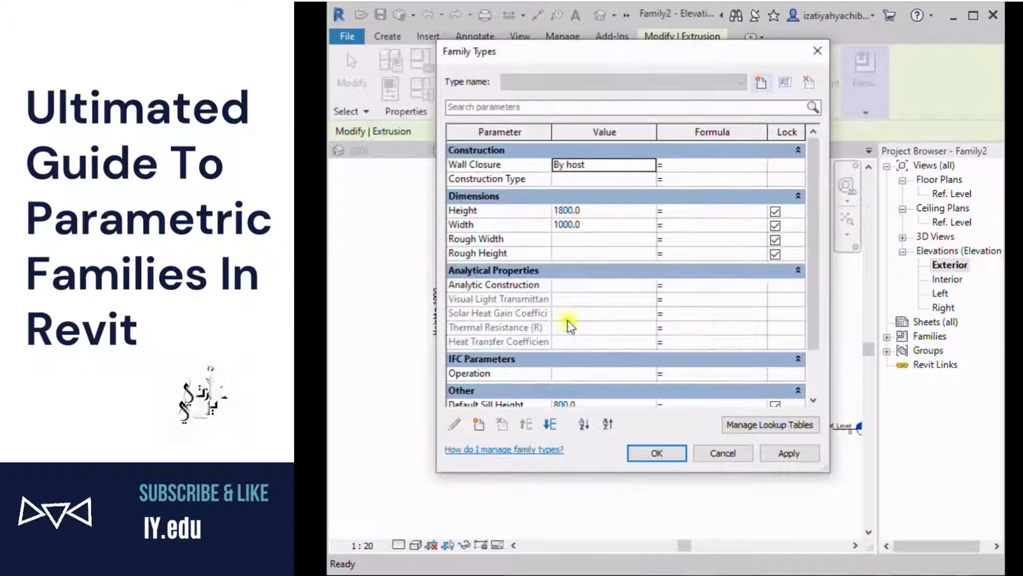
{"action": "left_click_drag", "start_coordinate": [619, 51], "coordinate": [863, 45]}
{"action": "left_click", "coordinate": [814, 205]}
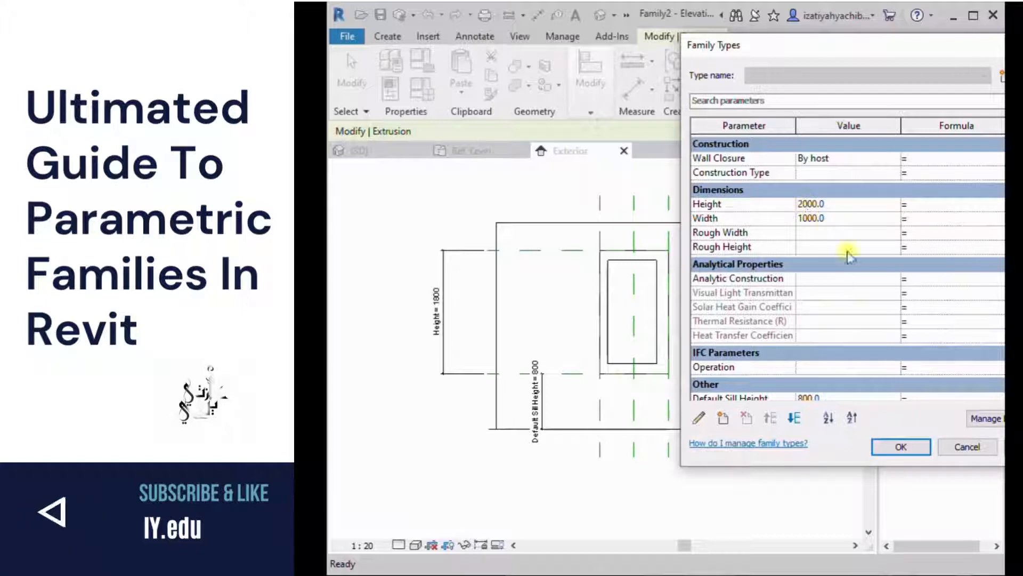
{"action": "left_click", "coordinate": [1013, 447]}
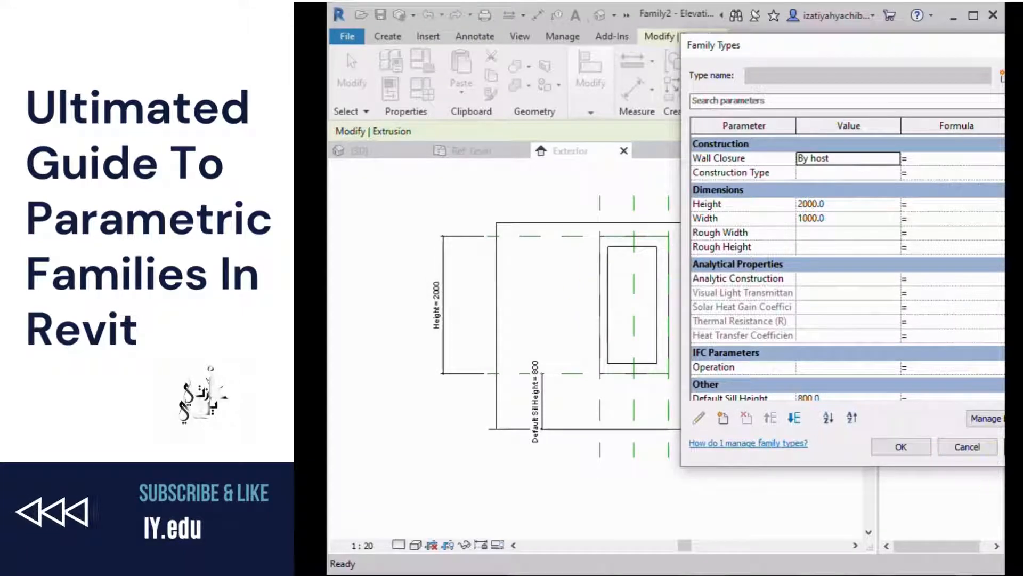
Set the family's Width parameter to 1200, apply it and close the family types
{"action": "left_click", "coordinate": [805, 219]}
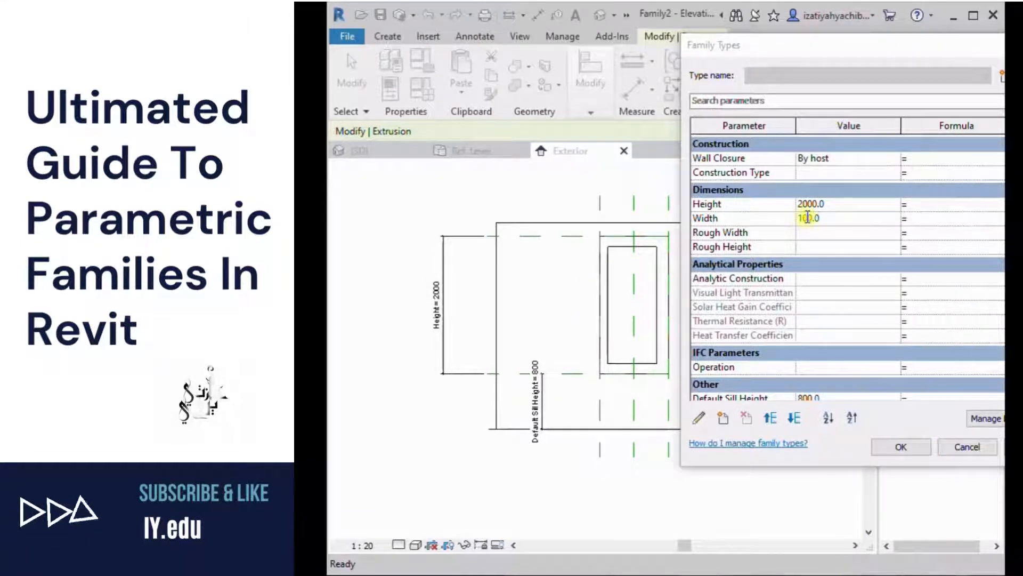
{"action": "left_click", "coordinate": [803, 218]}
{"action": "left_click", "coordinate": [1005, 447]}
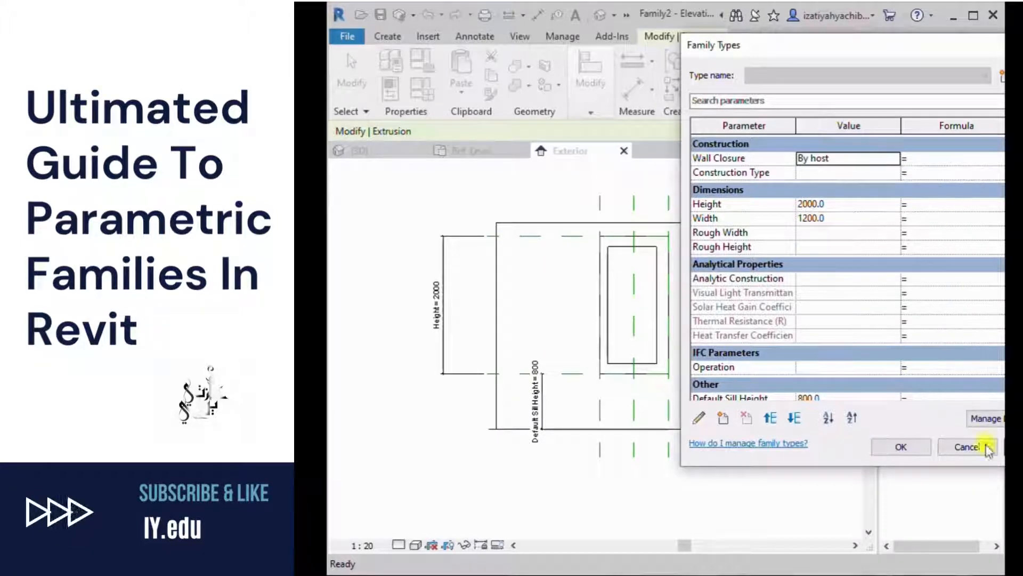
{"action": "left_click", "coordinate": [871, 574]}
{"action": "left_click", "coordinate": [951, 455]}
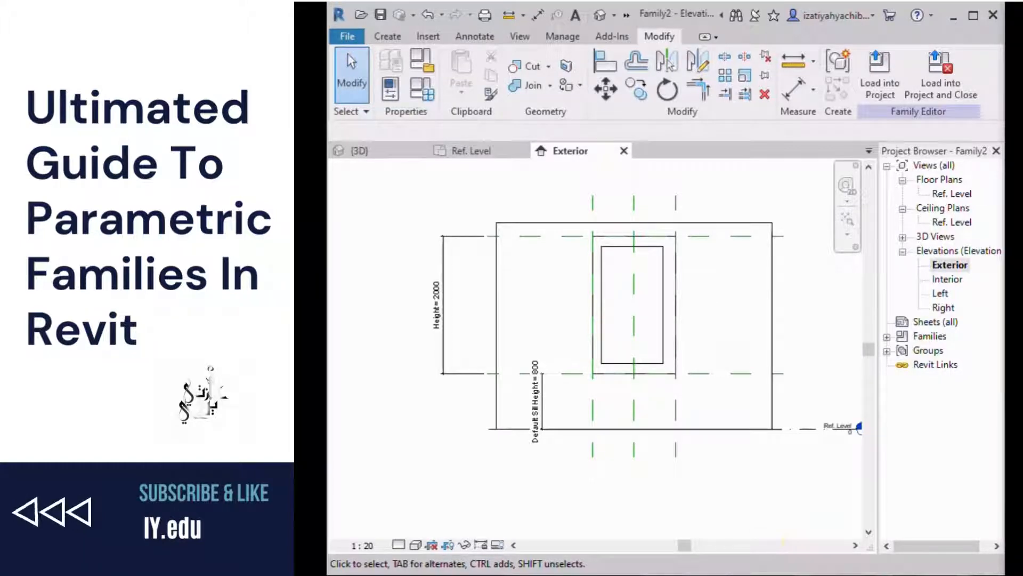
Open the Left elevation and set the window frame extrusion's end to 150
{"action": "double_click", "coordinate": [941, 293]}
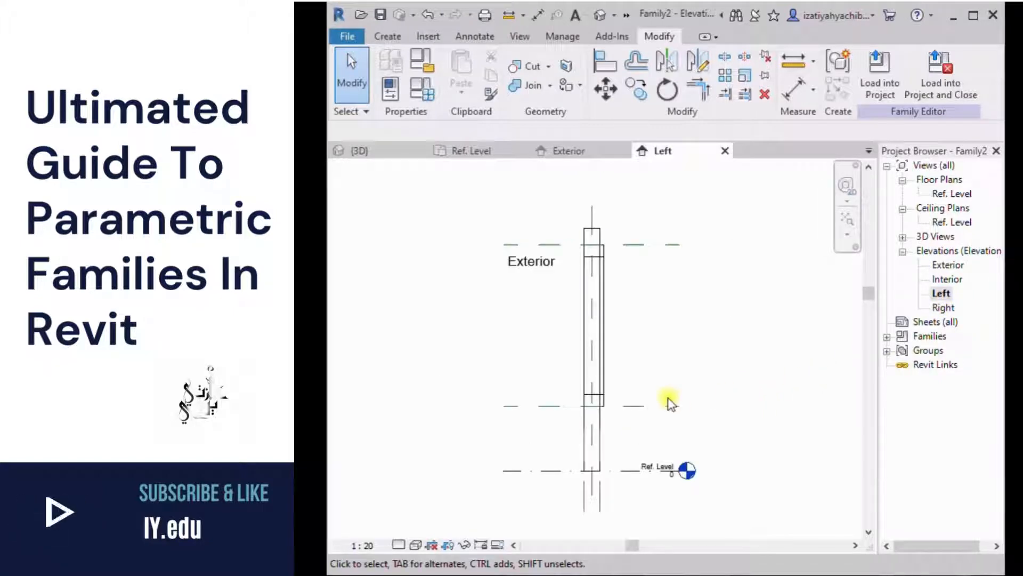
{"action": "scroll", "coordinate": [664, 427], "scroll_direction": "up", "scroll_amount": 2}
{"action": "scroll", "coordinate": [610, 373], "scroll_direction": "down", "scroll_amount": 1}
{"action": "scroll", "coordinate": [628, 338], "scroll_direction": "up", "scroll_amount": 2}
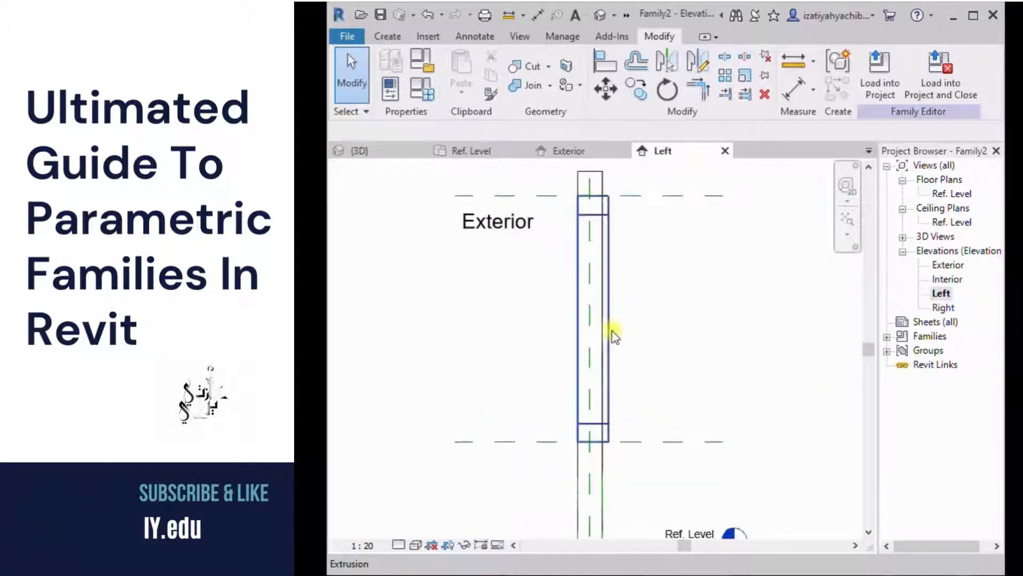
{"action": "left_click", "coordinate": [613, 331]}
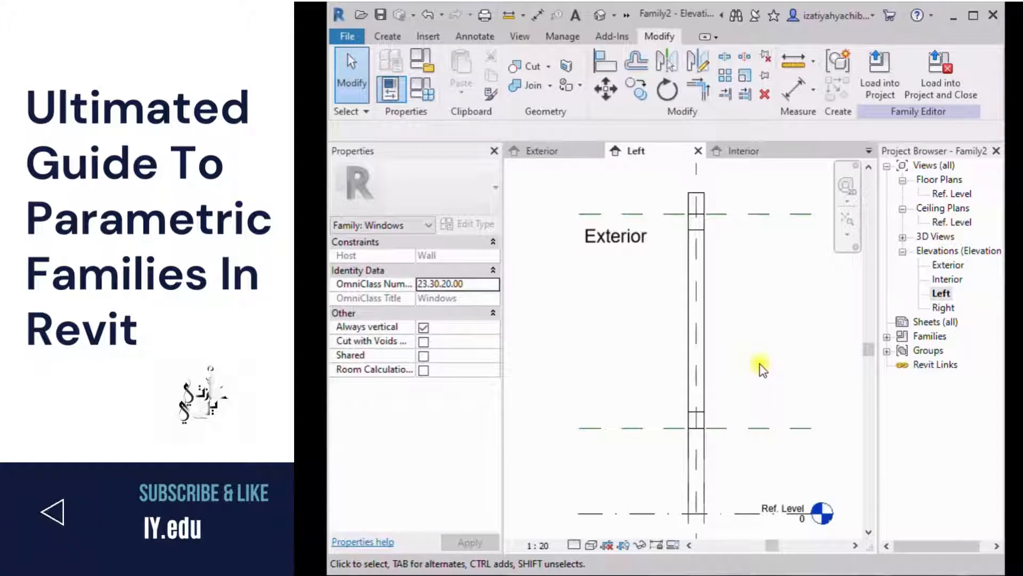
Return to the Exterior elevation, add a length type parameter named "frame thickness" under Dimensions, and set its value to 50
{"action": "left_click", "coordinate": [569, 154]}
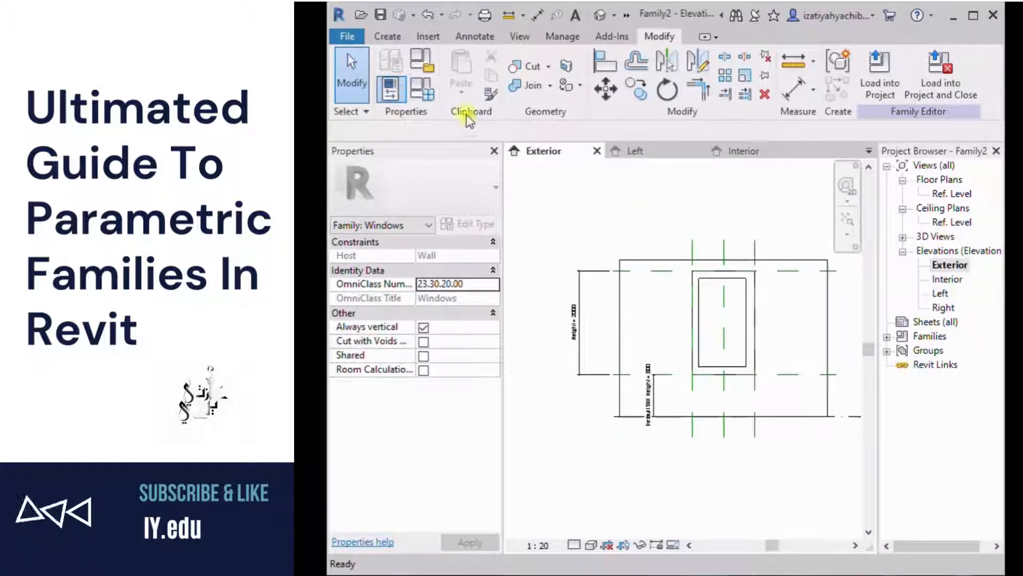
{"action": "left_click", "coordinate": [422, 90]}
{"action": "left_click_drag", "start_coordinate": [837, 79], "coordinate": [719, 92]}
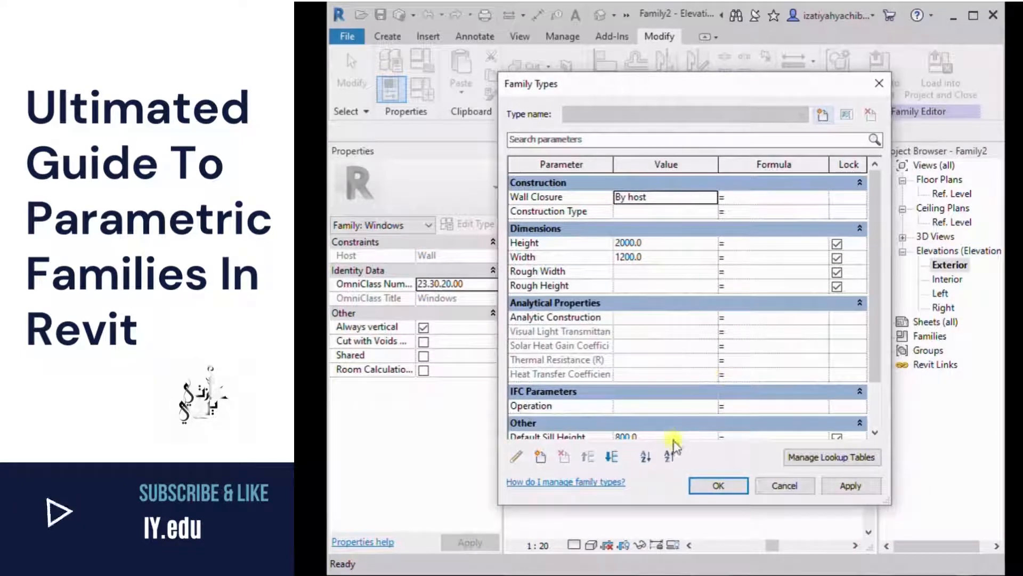
{"action": "left_click", "coordinate": [540, 459]}
{"action": "type", "text": "window thi"}
{"action": "key", "text": "BackSpace"}
{"action": "key", "text": "BackSpace"}
{"action": "key", "text": "BackSpace"}
{"action": "key", "text": "BackSpace"}
{"action": "key", "text": "BackSpace"}
{"action": "key", "text": "BackSpace"}
{"action": "key", "text": "BackSpace"}
{"action": "key", "text": "BackSpace"}
{"action": "key", "text": "BackSpace"}
{"action": "key", "text": "BackSpace"}
{"action": "type", "text": "frame thickness"}
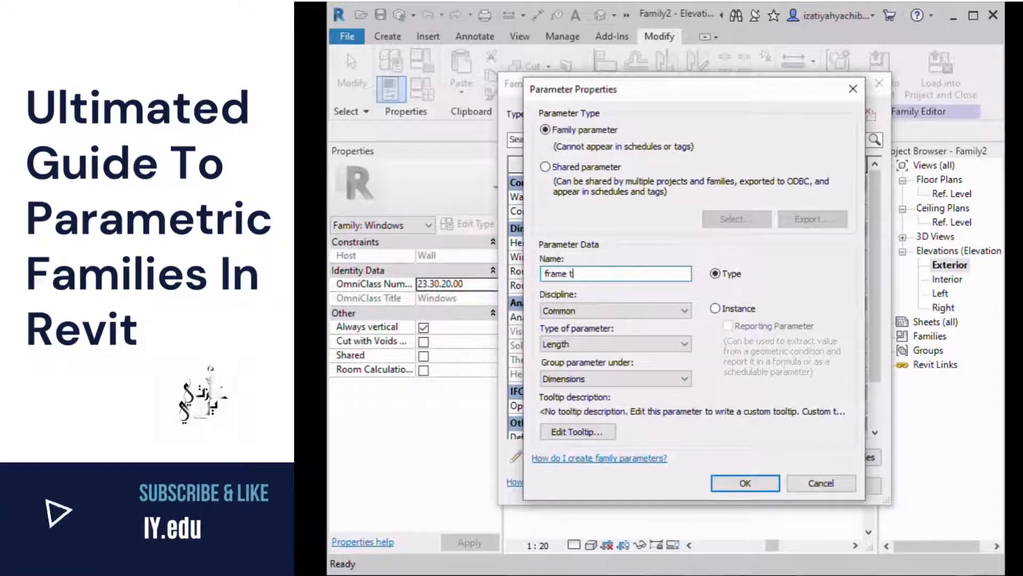
{"action": "left_click", "coordinate": [748, 484]}
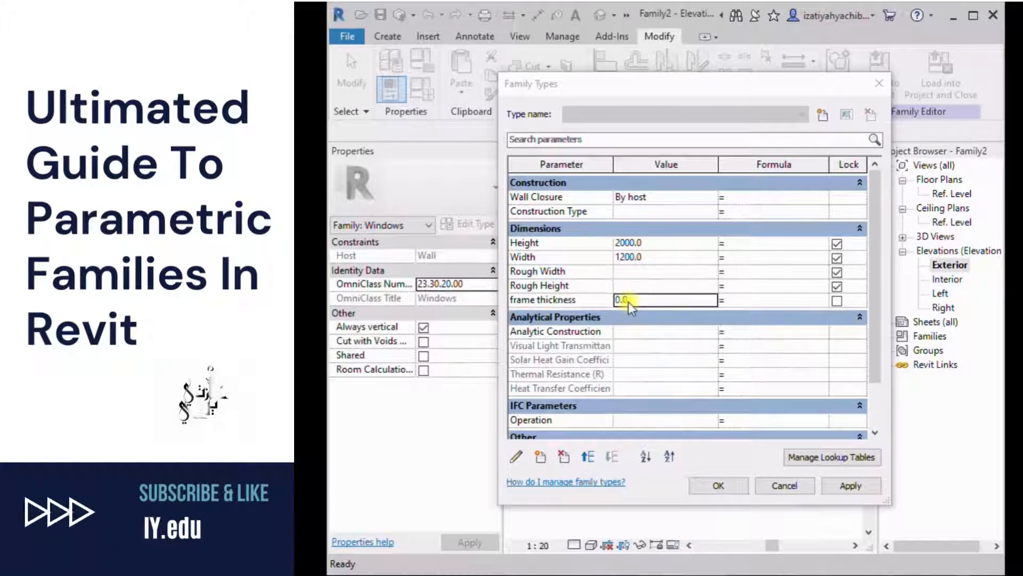
{"action": "left_click", "coordinate": [648, 302]}
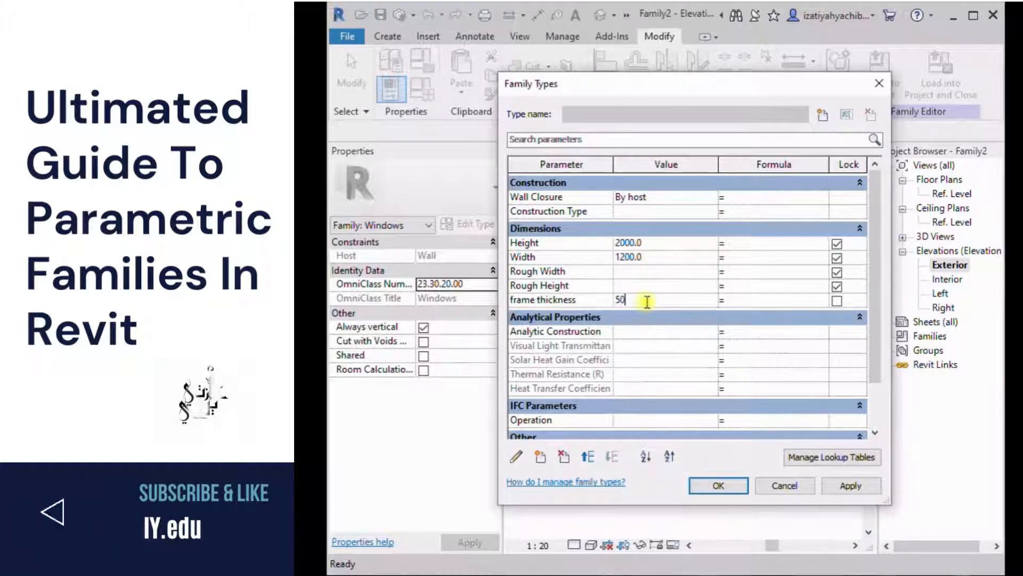
{"action": "left_click", "coordinate": [719, 485]}
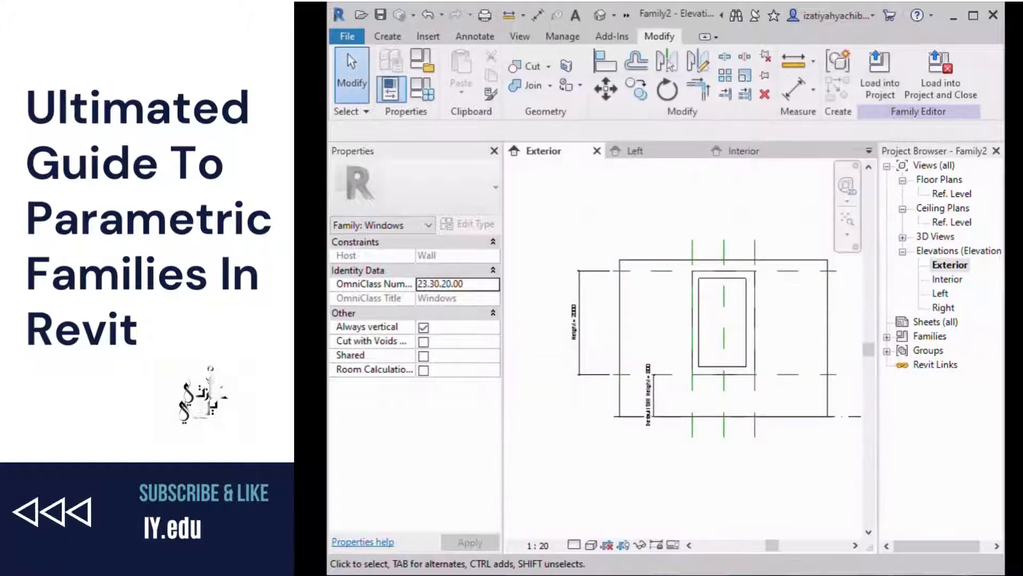
Open the window frame extrusion's sketch for editing in the Exterior elevation
{"action": "left_click", "coordinate": [714, 369]}
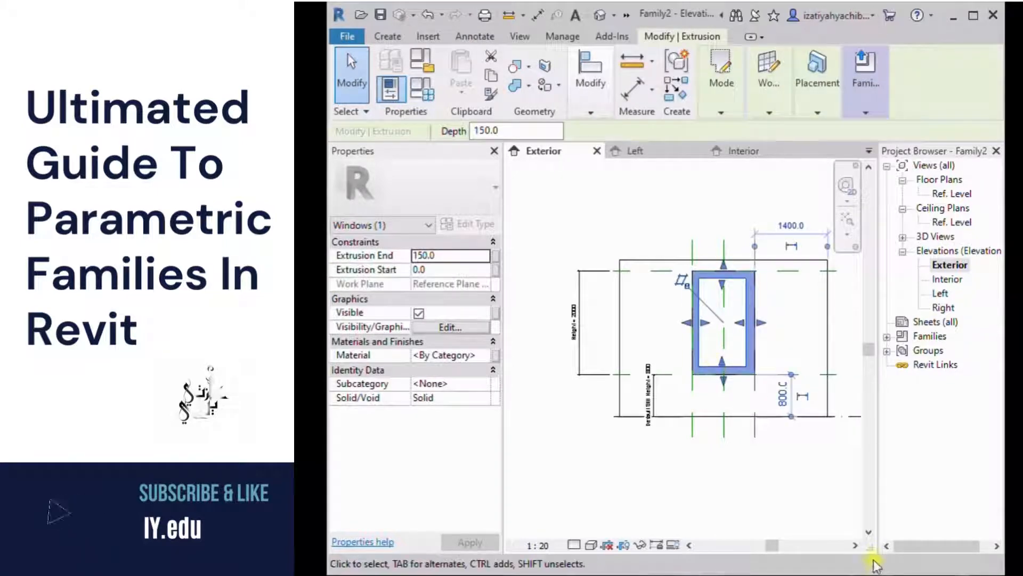
{"action": "double_click", "coordinate": [711, 374]}
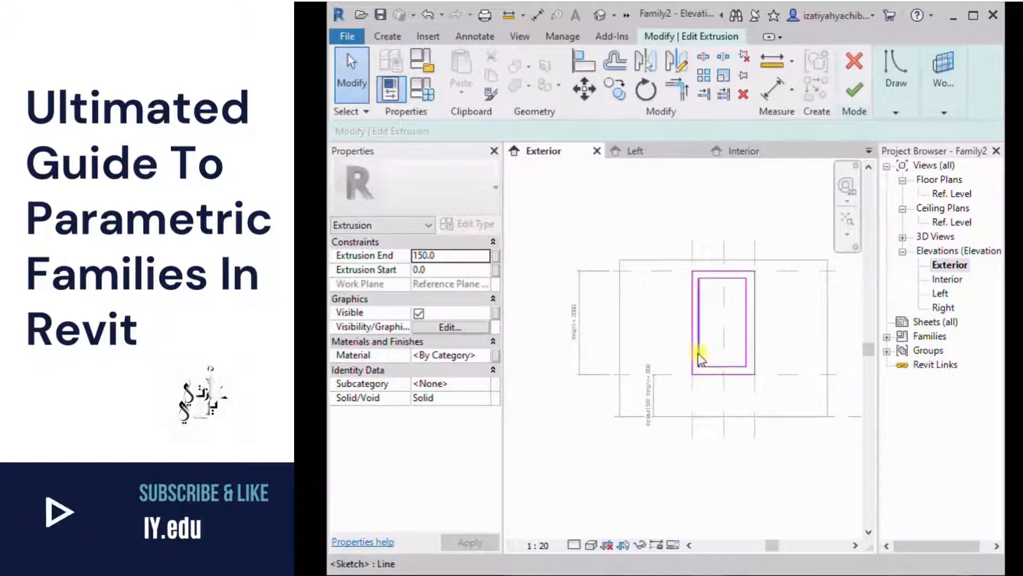
{"action": "middle_click_drag", "start_coordinate": [648, 363], "coordinate": [632, 371]}
{"action": "key", "text": "z"}
{"action": "key", "text": "f"}
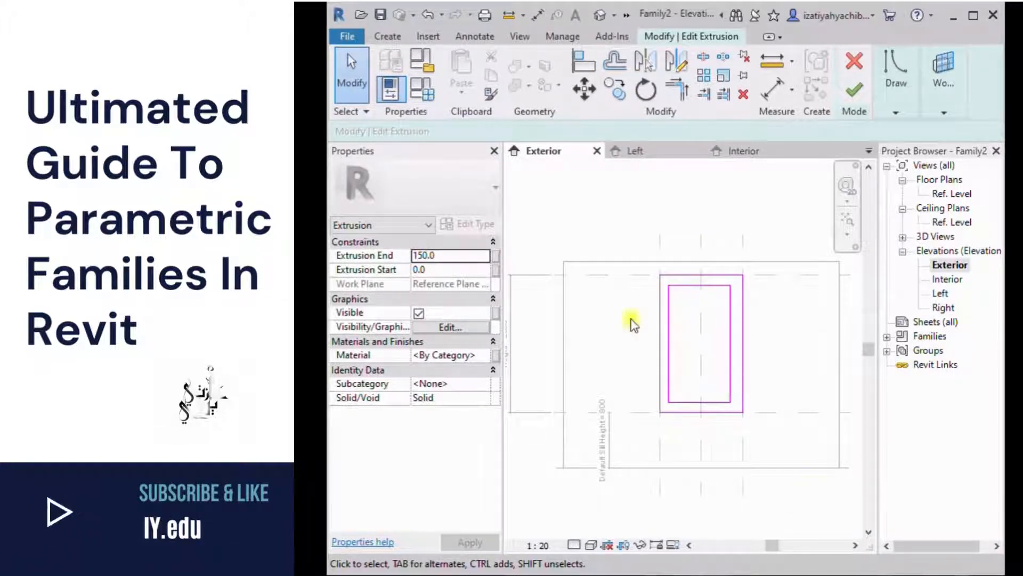
Add aligned dimensions between the outer and inner frame sketch lines on the left, top, bottom and right sides
{"action": "left_click", "coordinate": [792, 90]}
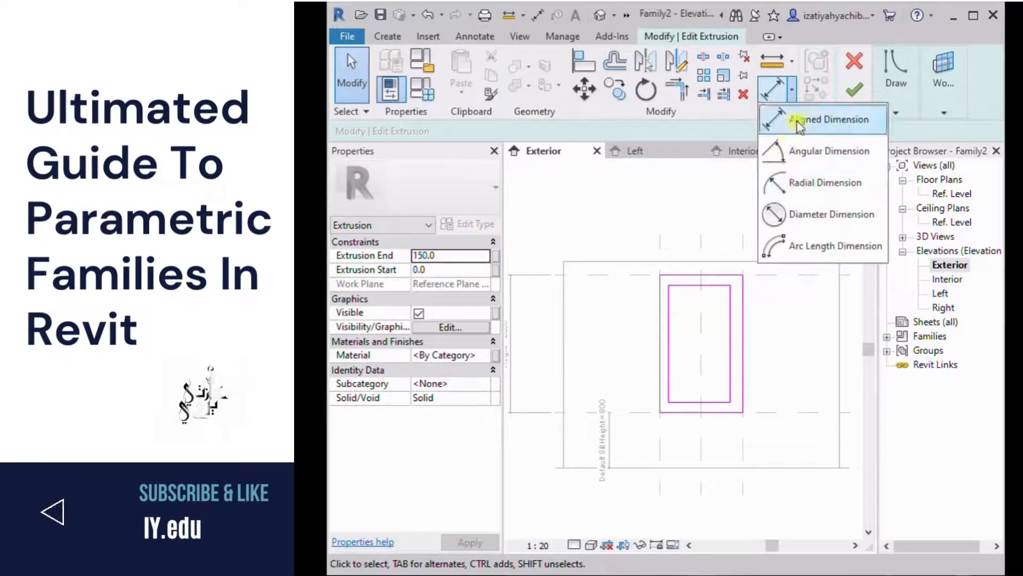
{"action": "left_click", "coordinate": [788, 119]}
{"action": "left_click", "coordinate": [661, 264]}
{"action": "left_click", "coordinate": [669, 282]}
{"action": "left_click", "coordinate": [663, 227]}
{"action": "left_click", "coordinate": [776, 296]}
{"action": "left_click", "coordinate": [719, 401]}
{"action": "left_click", "coordinate": [719, 412]}
{"action": "left_click", "coordinate": [781, 419]}
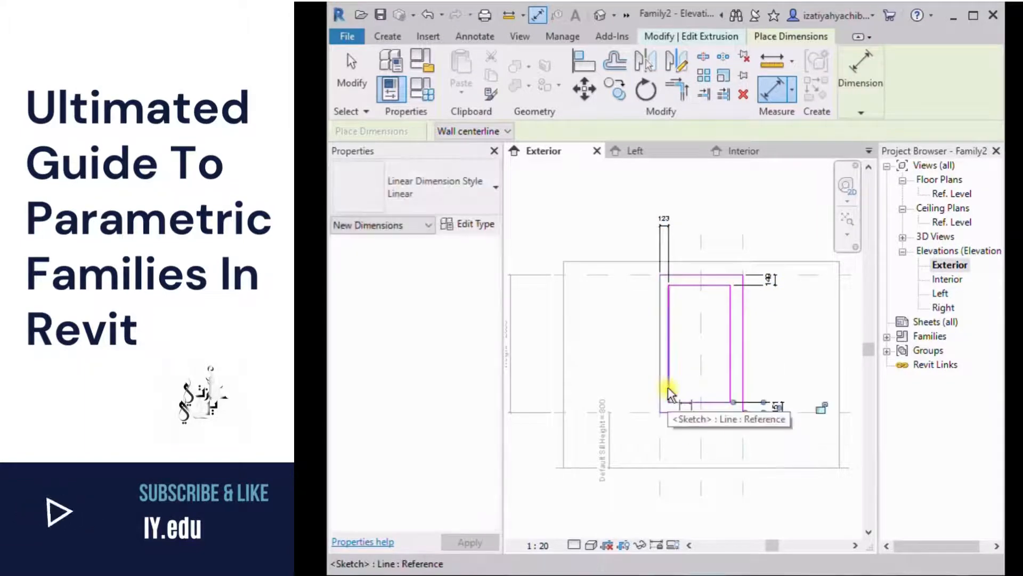
{"action": "left_click", "coordinate": [743, 394]}
{"action": "left_click", "coordinate": [729, 437]}
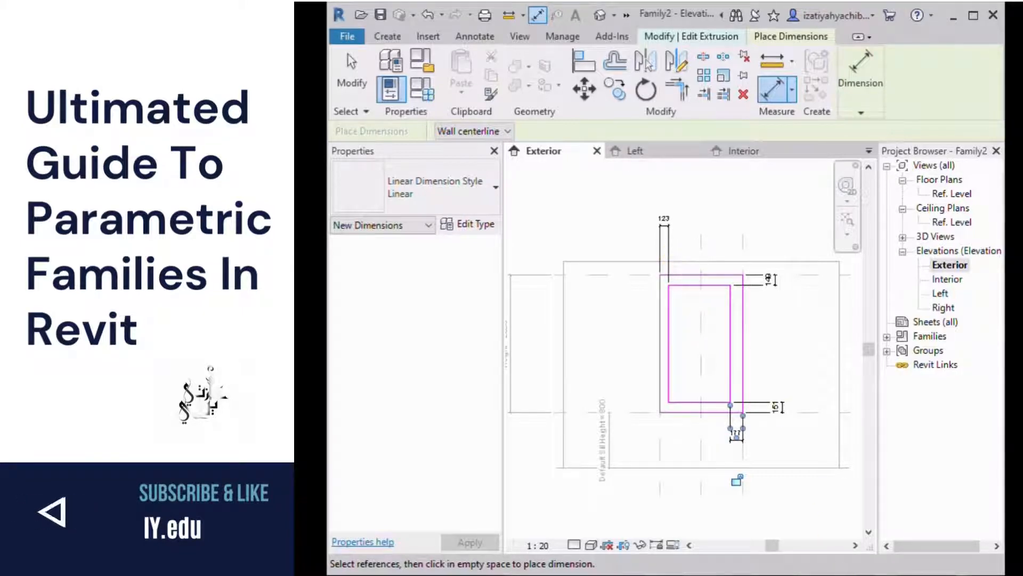
{"action": "key", "text": "Escape"}
{"action": "key", "text": "Escape"}
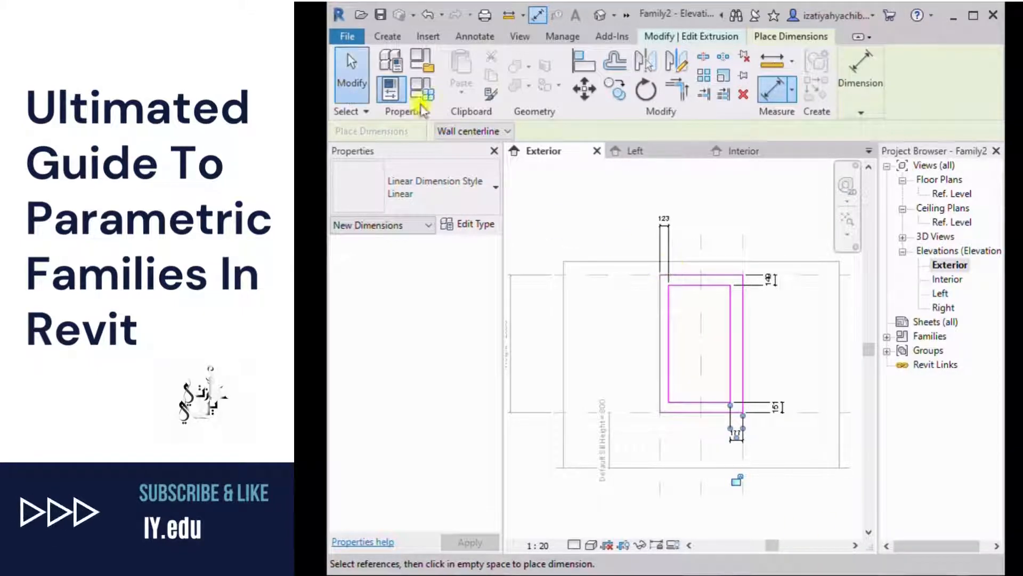
Label the left side's thickness dimension with the frame thickness parameter
{"action": "left_click", "coordinate": [669, 244]}
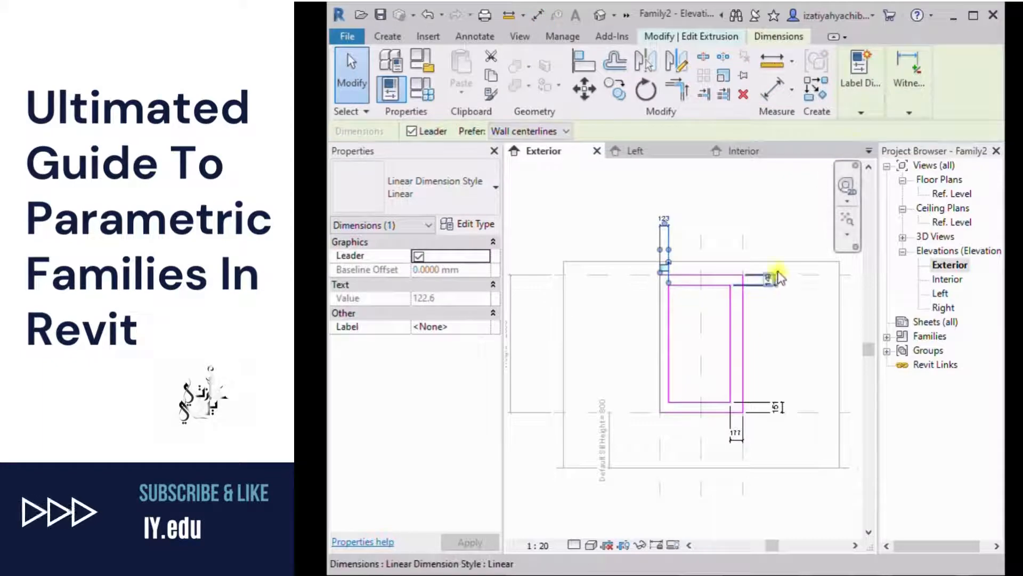
{"action": "left_click", "coordinate": [862, 113]}
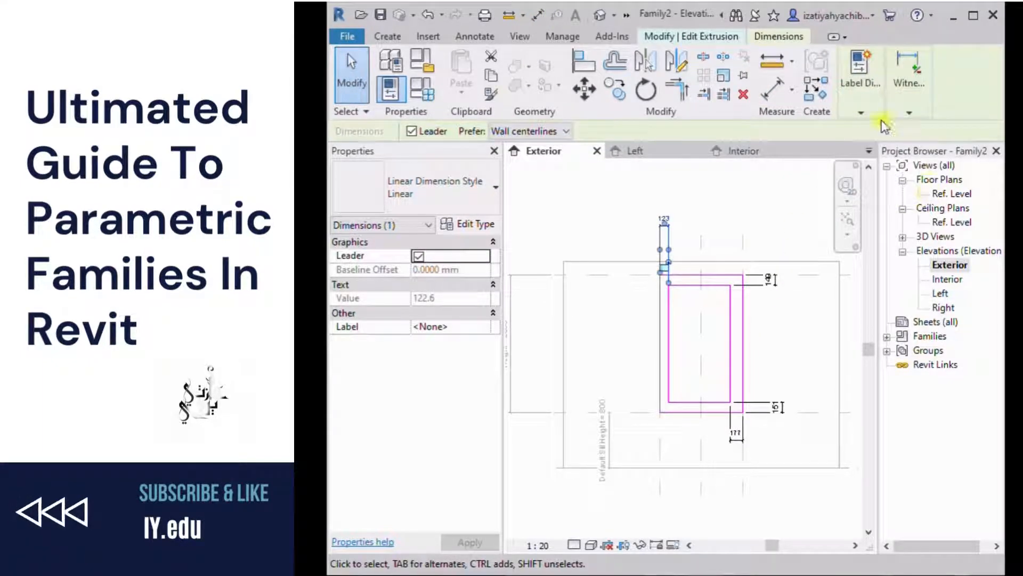
{"action": "left_click", "coordinate": [861, 113]}
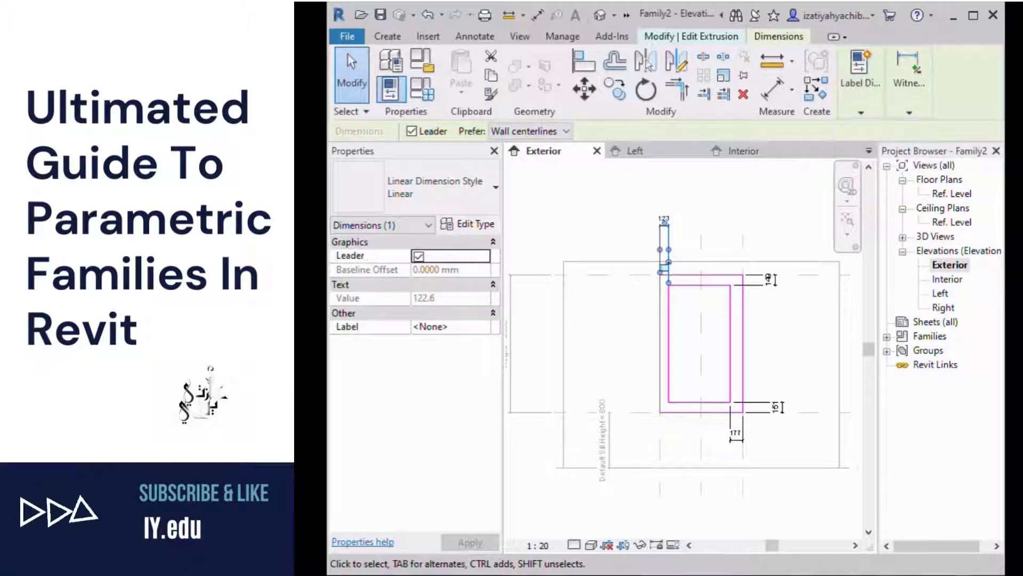
{"action": "left_click", "coordinate": [861, 113]}
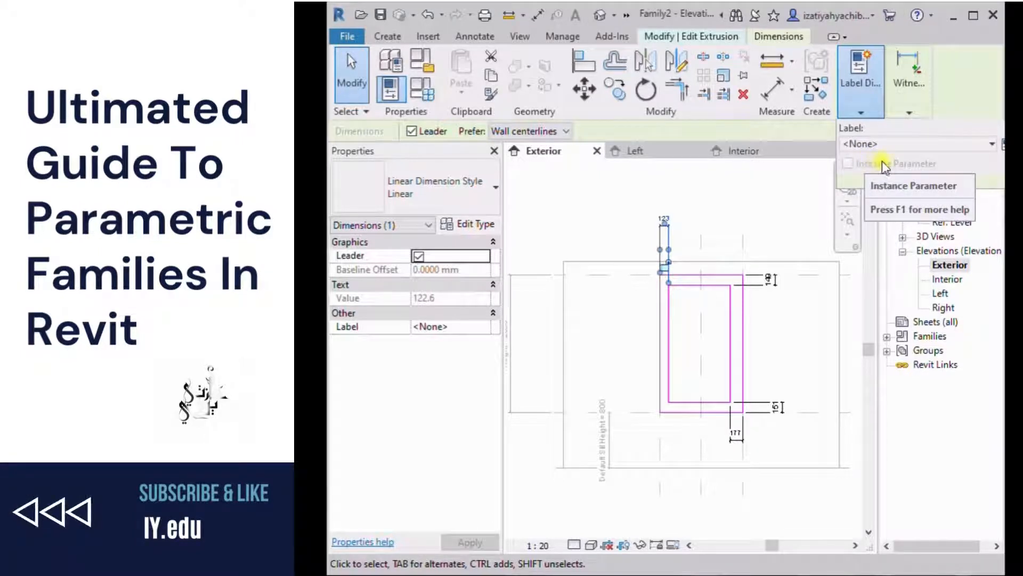
{"action": "left_click", "coordinate": [904, 145]}
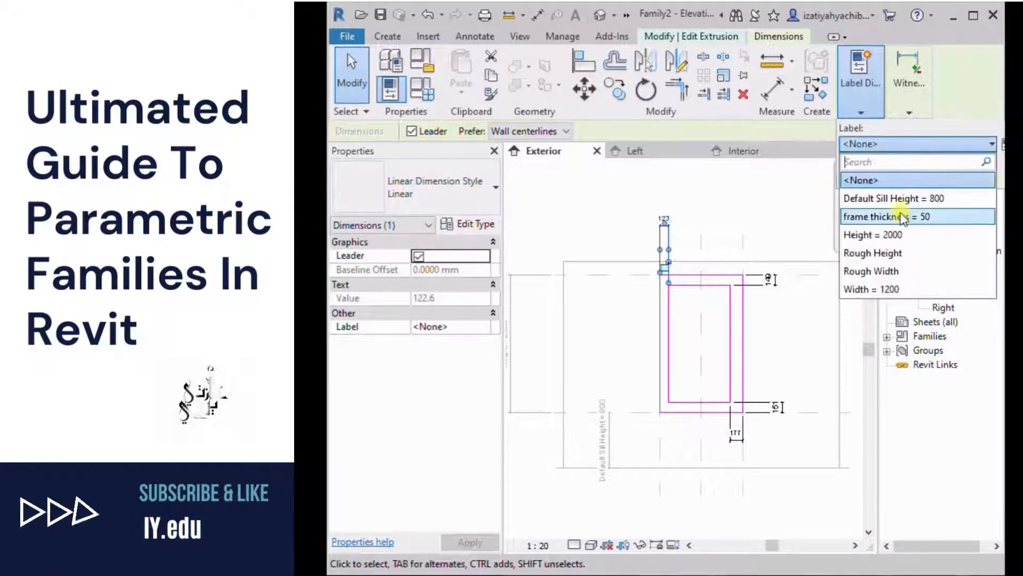
{"action": "left_click", "coordinate": [903, 217]}
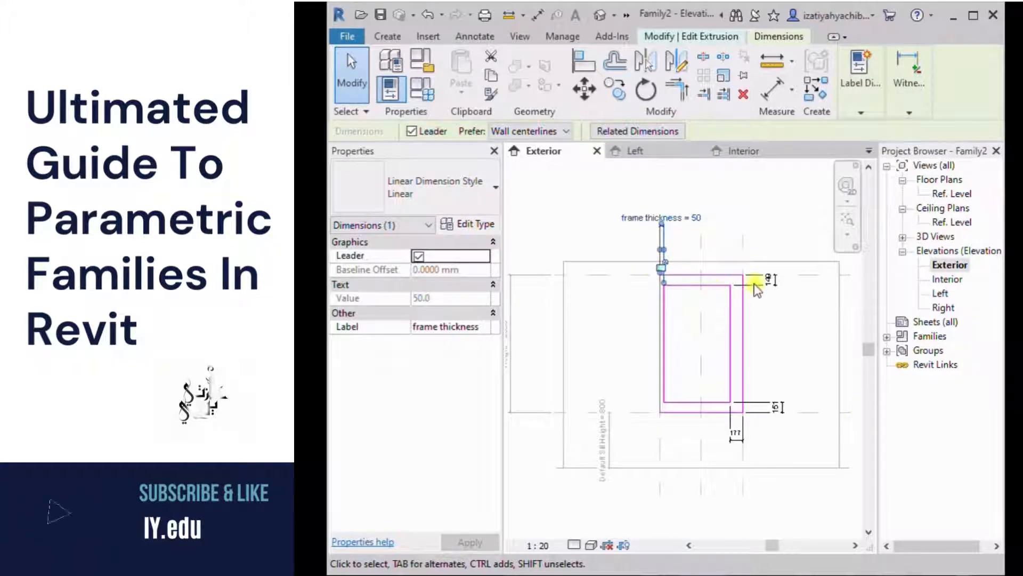
Assign the frame thickness label to the dimension across the frame's top edge
{"action": "left_click", "coordinate": [761, 282]}
{"action": "left_click", "coordinate": [860, 113]}
{"action": "left_click", "coordinate": [906, 144]}
{"action": "left_click", "coordinate": [906, 217]}
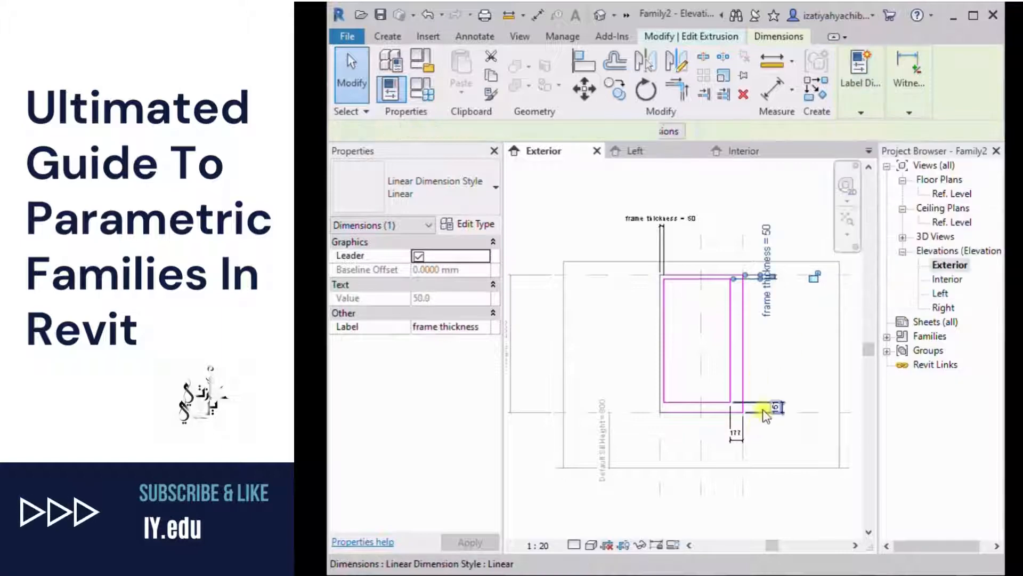
Assign the frame thickness label to the dimension across the frame's bottom edge
{"action": "left_click", "coordinate": [761, 412]}
{"action": "left_click", "coordinate": [862, 109]}
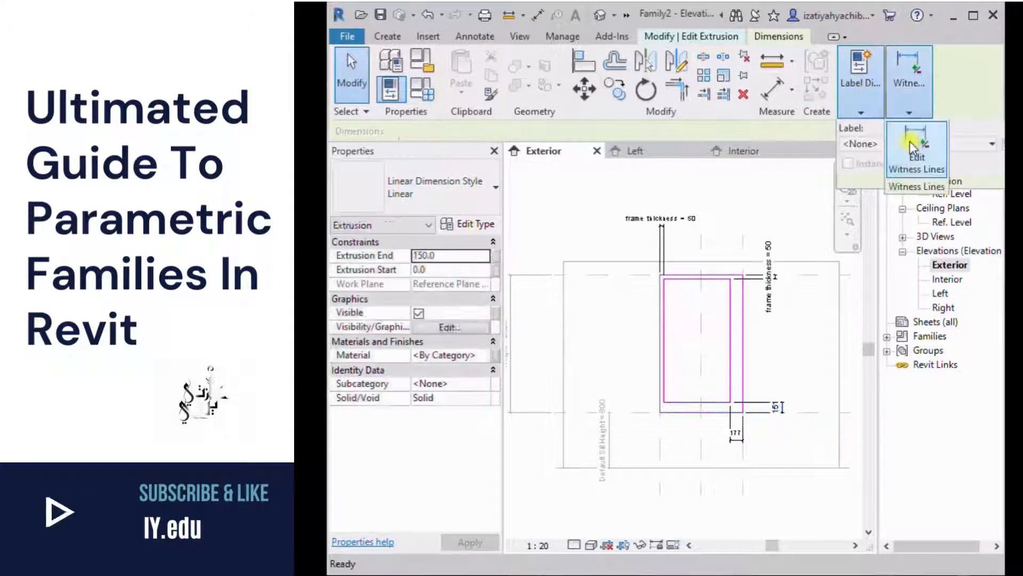
{"action": "left_click", "coordinate": [910, 142]}
{"action": "left_click", "coordinate": [816, 216]}
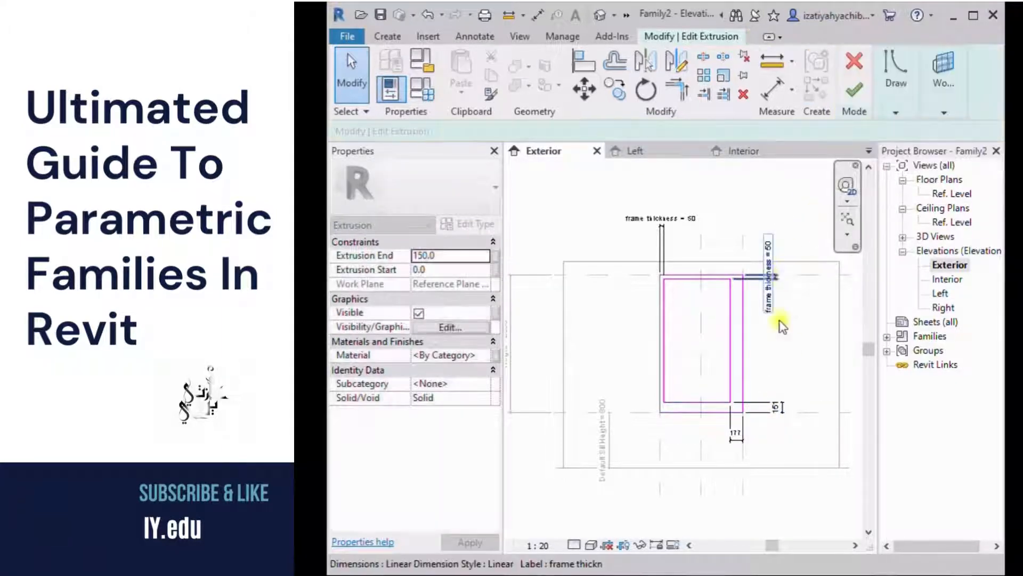
{"action": "left_click", "coordinate": [861, 80]}
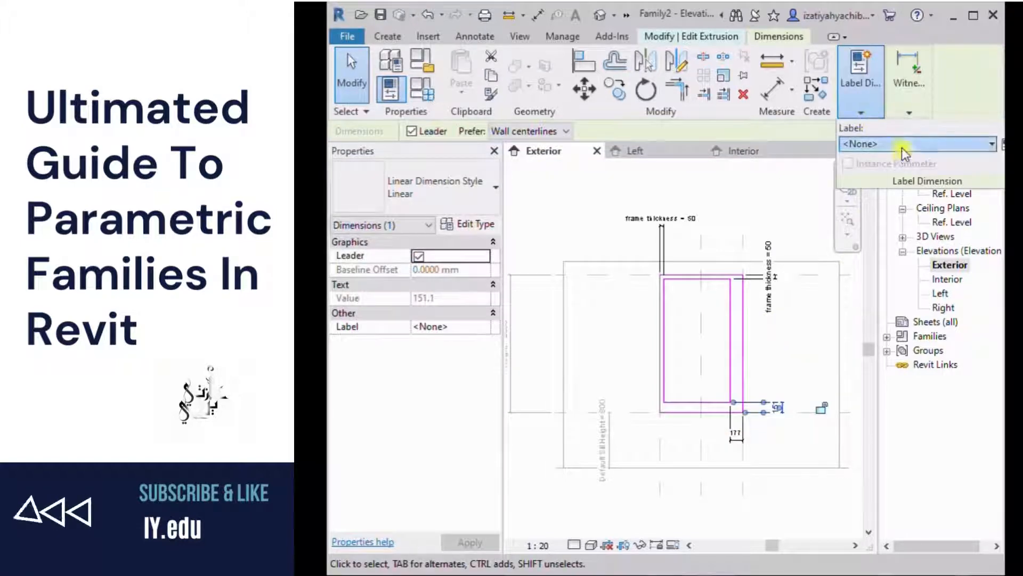
{"action": "left_click", "coordinate": [917, 144]}
{"action": "left_click", "coordinate": [912, 217]}
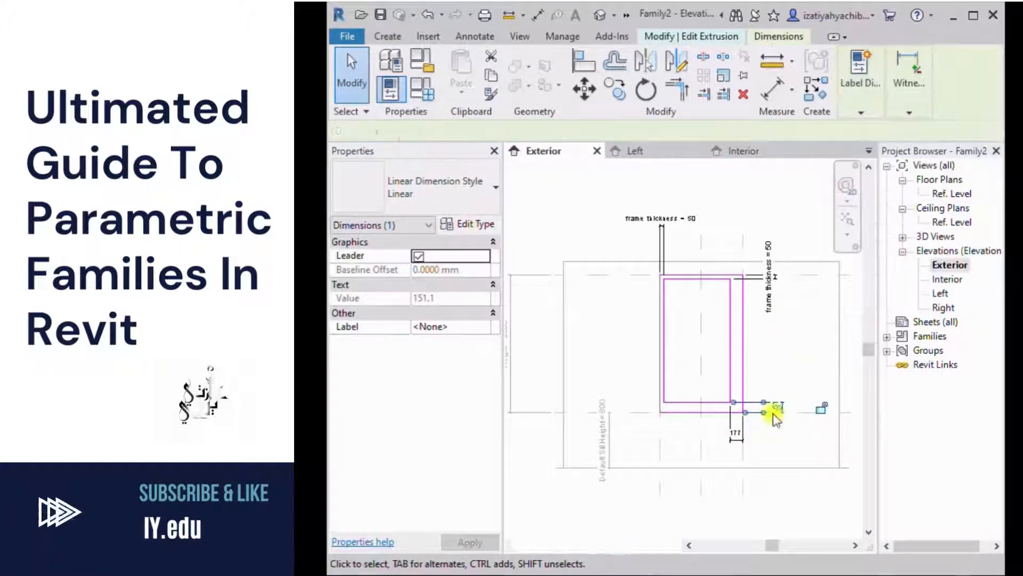
Label the right side's thickness dimension with the frame thickness parameter
{"action": "left_click", "coordinate": [736, 433]}
{"action": "left_click", "coordinate": [856, 95]}
{"action": "left_click", "coordinate": [895, 146]}
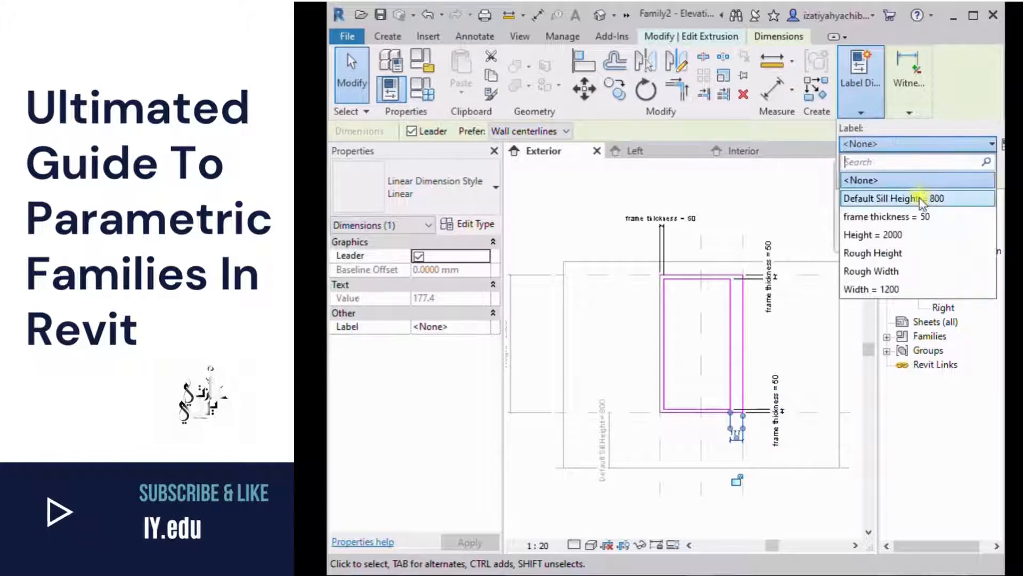
{"action": "left_click", "coordinate": [905, 215]}
{"action": "left_click", "coordinate": [817, 343]}
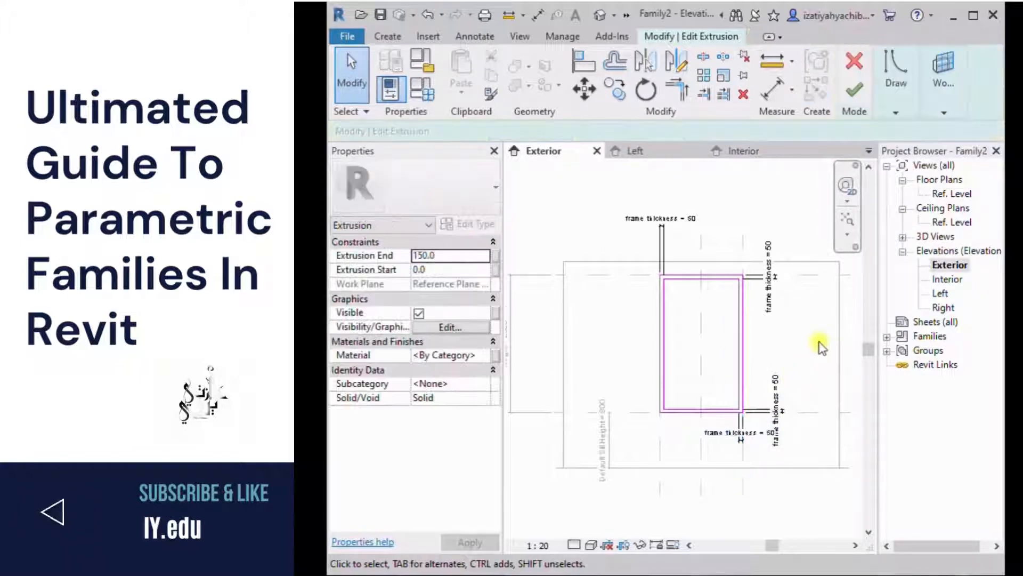
Check the labelled thickness dimensions and finish editing the frame extrusion's sketch
{"action": "left_click", "coordinate": [754, 423]}
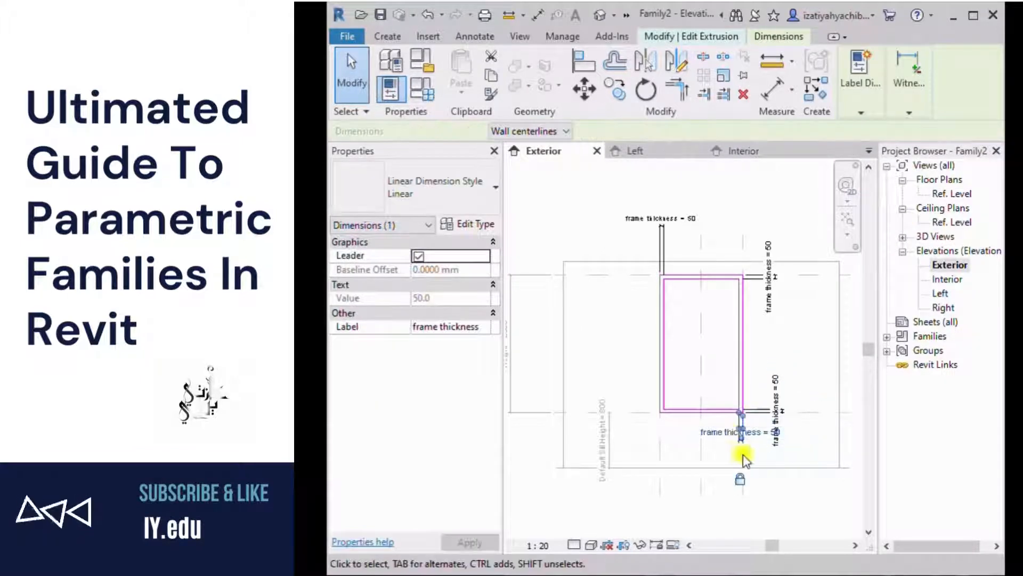
{"action": "left_click", "coordinate": [777, 291]}
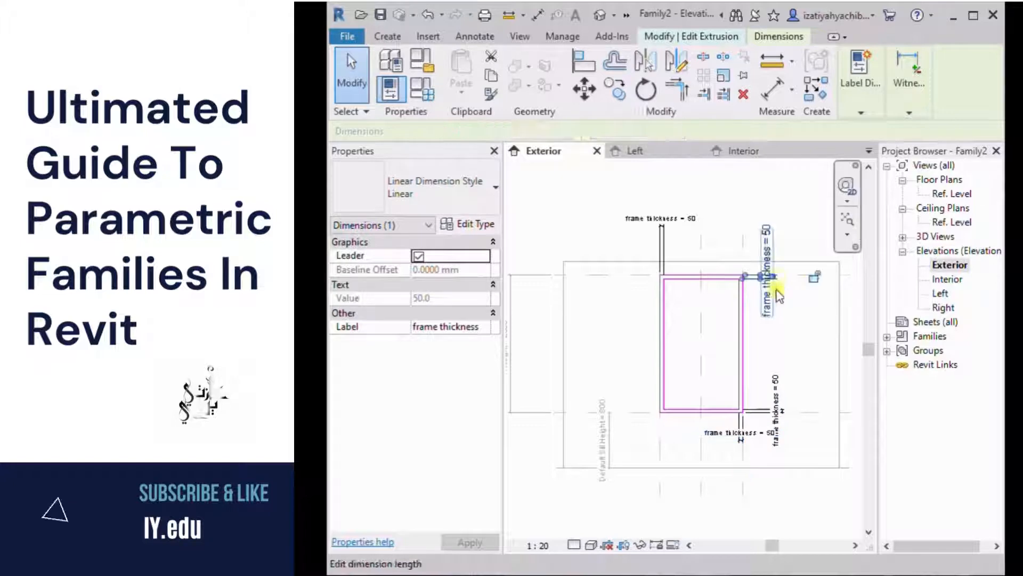
{"action": "left_click", "coordinate": [662, 247]}
{"action": "left_click", "coordinate": [841, 401]}
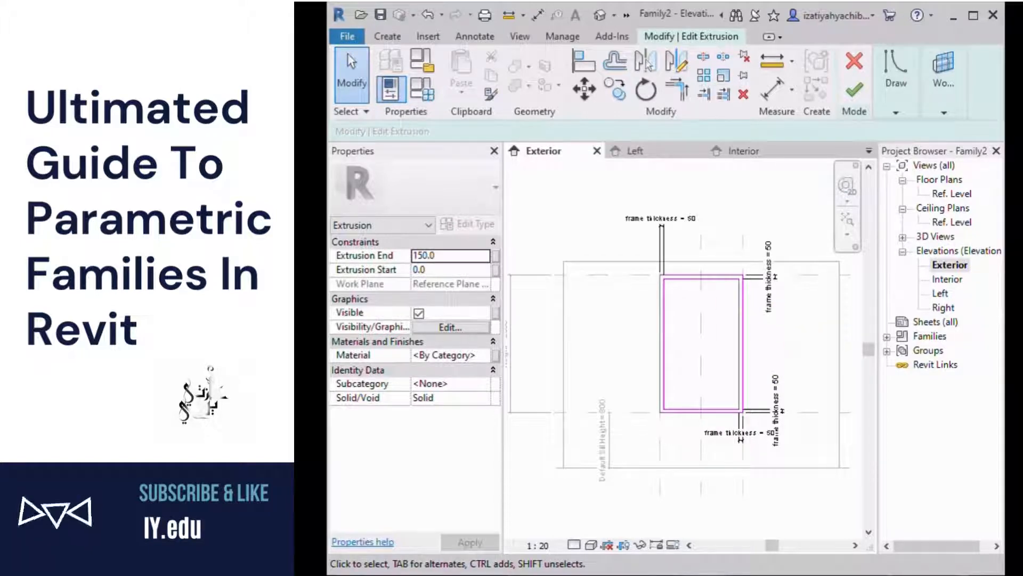
{"action": "left_click", "coordinate": [861, 93]}
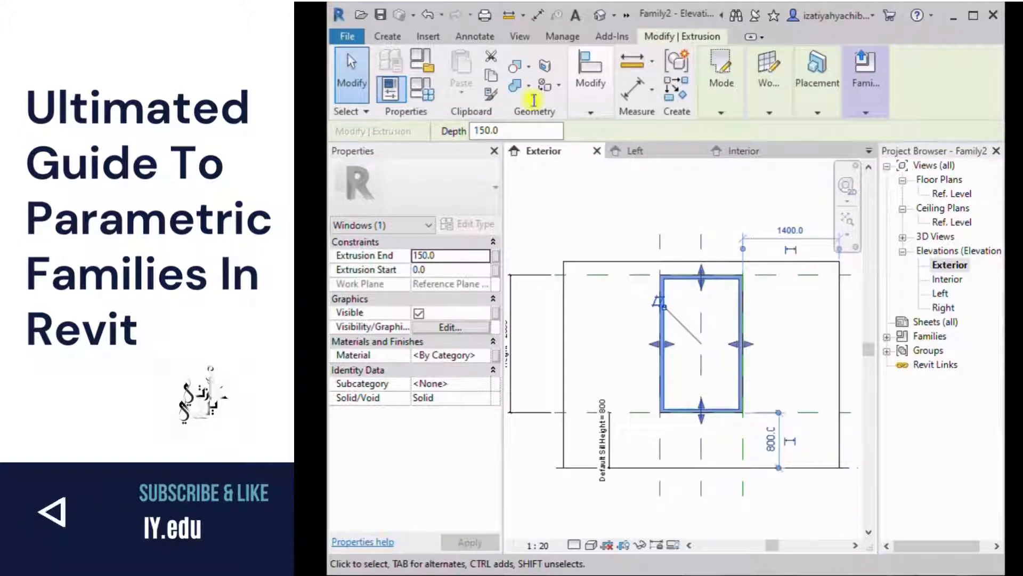
Set the family's frame thickness parameter to 30 and apply it to test the frame
{"action": "left_click", "coordinate": [422, 92]}
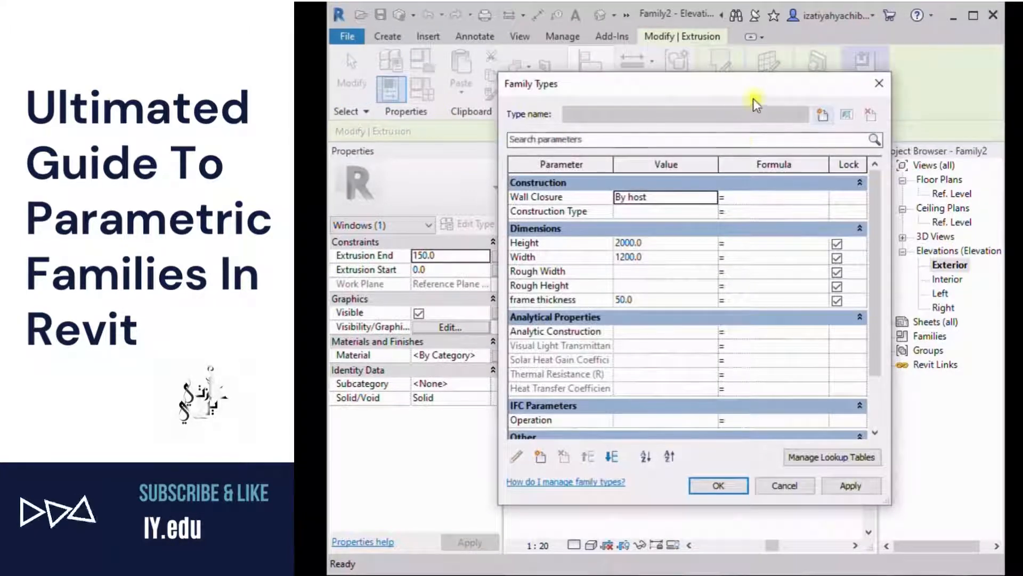
{"action": "left_click_drag", "start_coordinate": [746, 87], "coordinate": [991, 100]}
{"action": "left_click", "coordinate": [920, 313]}
{"action": "double_click", "coordinate": [920, 312]}
{"action": "left_click", "coordinate": [1021, 498]}
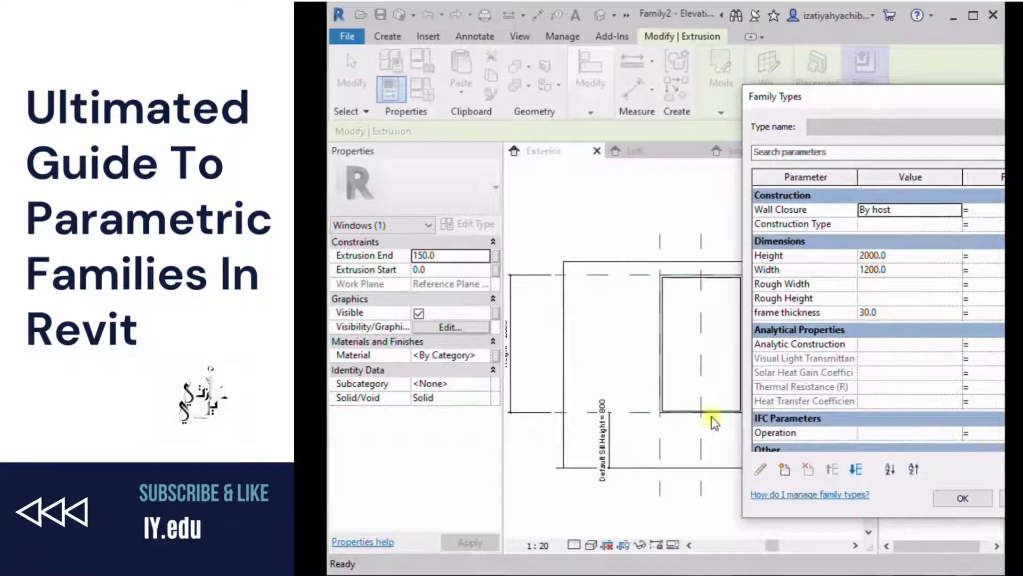
Set the frame thickness parameter to 50 and accept the family types
{"action": "left_click_drag", "start_coordinate": [882, 315], "coordinate": [859, 311]}
{"action": "type", "text": "50"}
{"action": "left_click", "coordinate": [964, 499]}
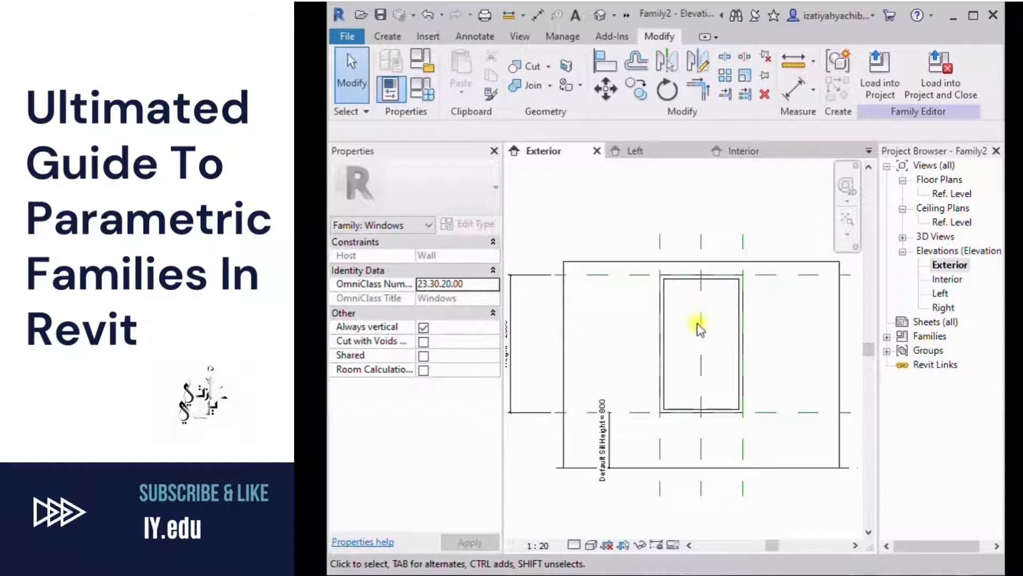
From the Left elevation, set the work plane to Reference Plane : Center (Front/Back) and switch to the Exterior elevation
{"action": "middle_click_drag", "start_coordinate": [702, 383], "coordinate": [705, 375]}
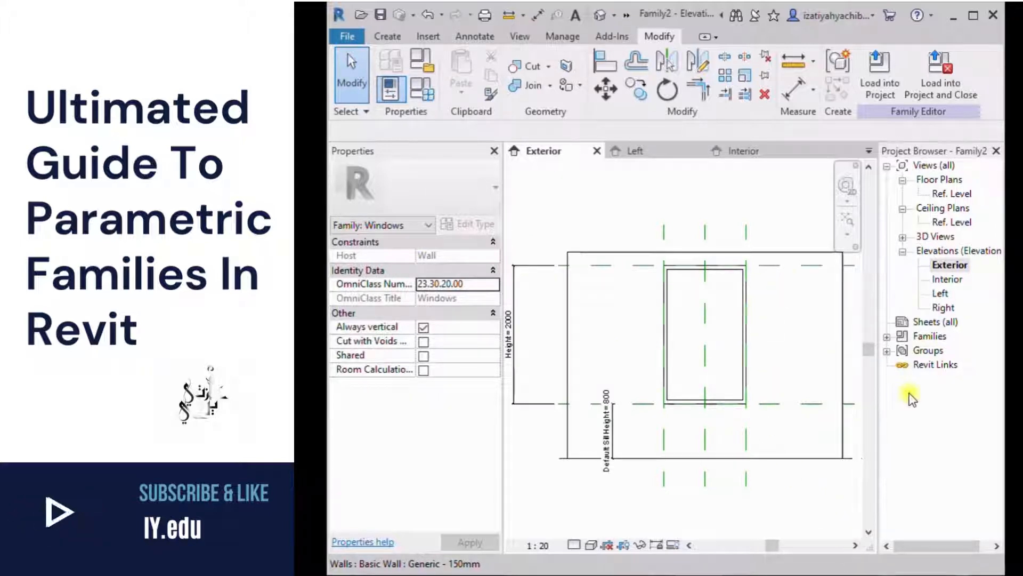
{"action": "double_click", "coordinate": [941, 294]}
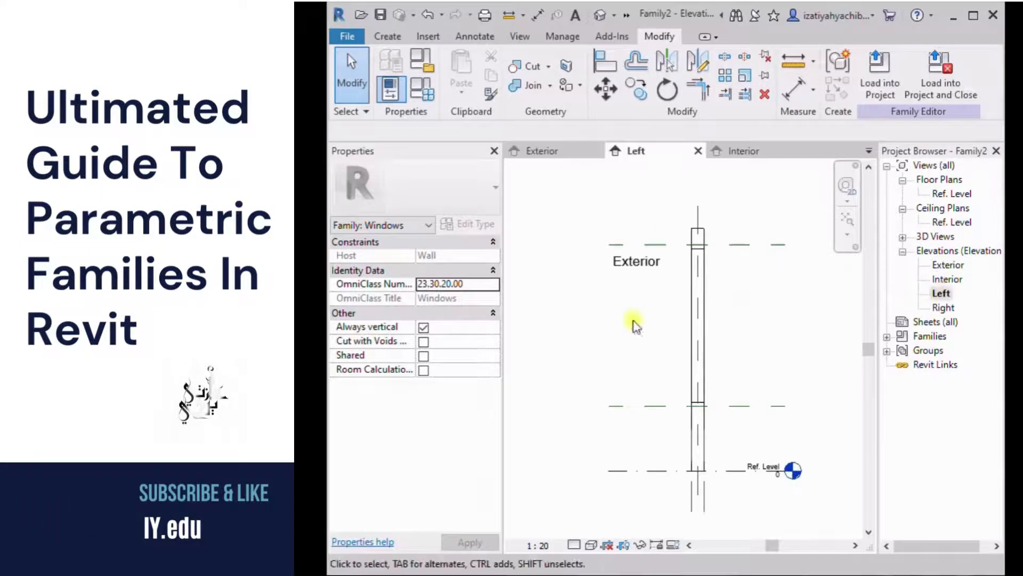
{"action": "left_click", "coordinate": [696, 217]}
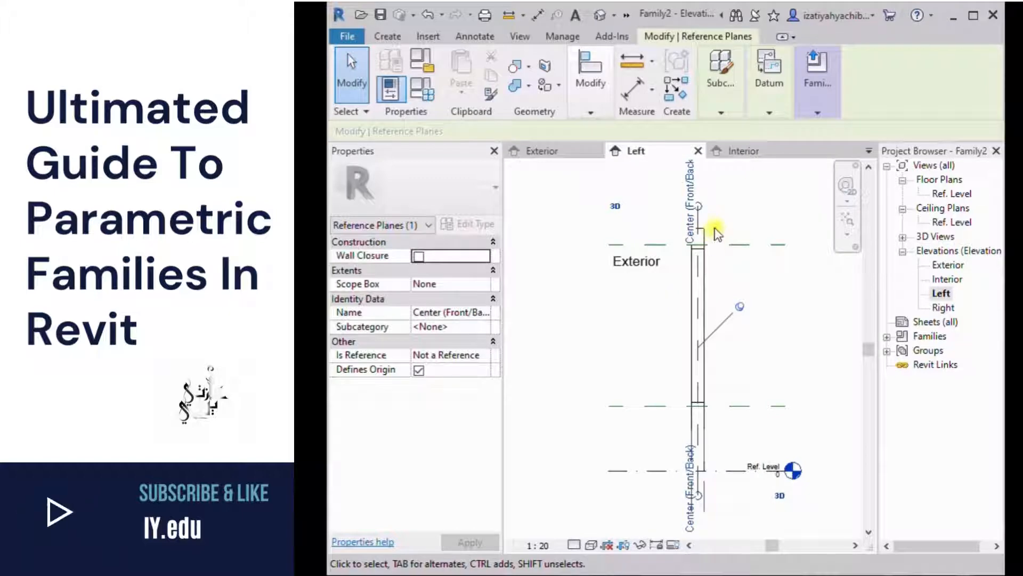
{"action": "left_click", "coordinate": [389, 36]}
{"action": "left_click", "coordinate": [795, 91]}
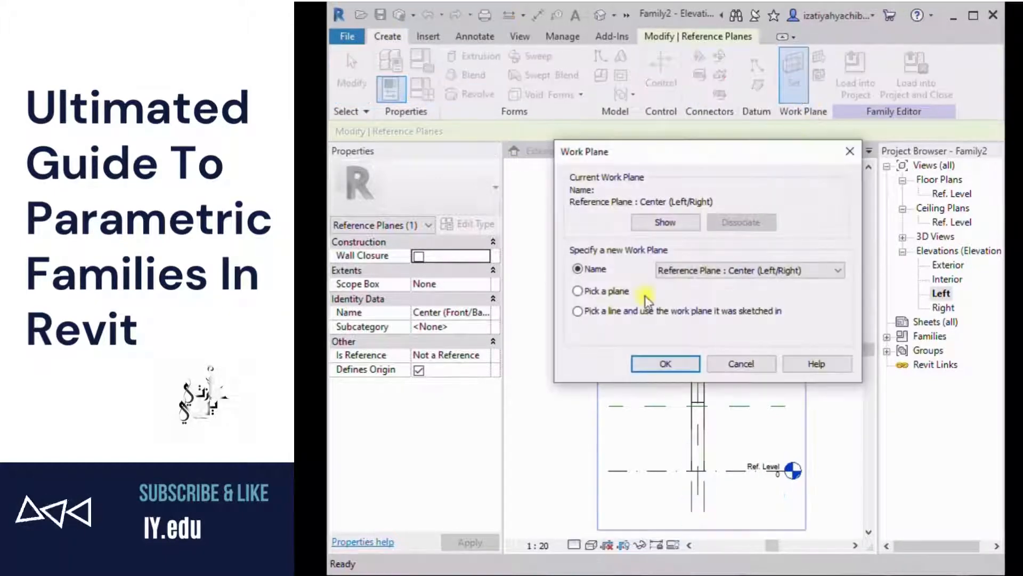
{"action": "left_click", "coordinate": [735, 270]}
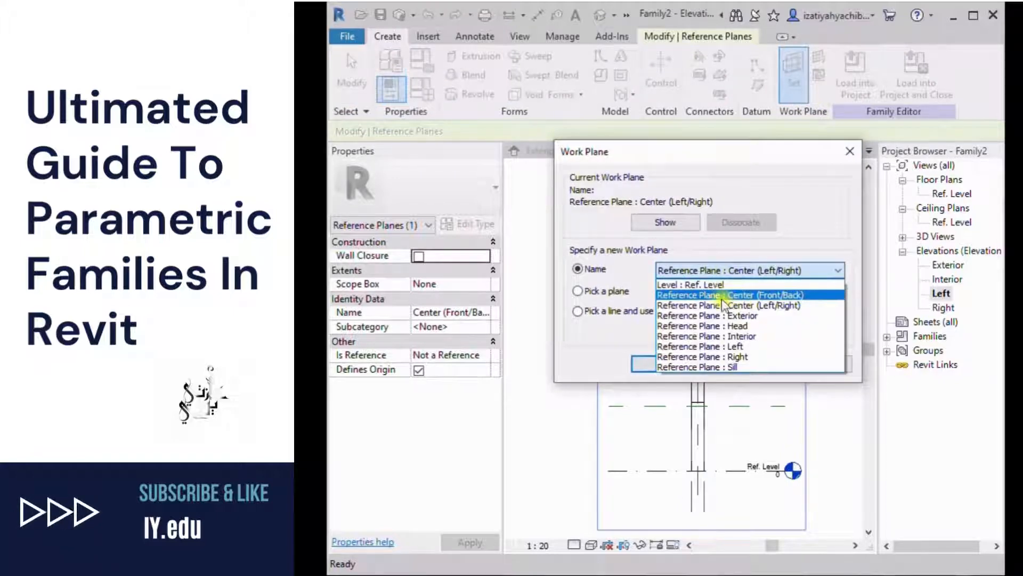
{"action": "left_click", "coordinate": [782, 294]}
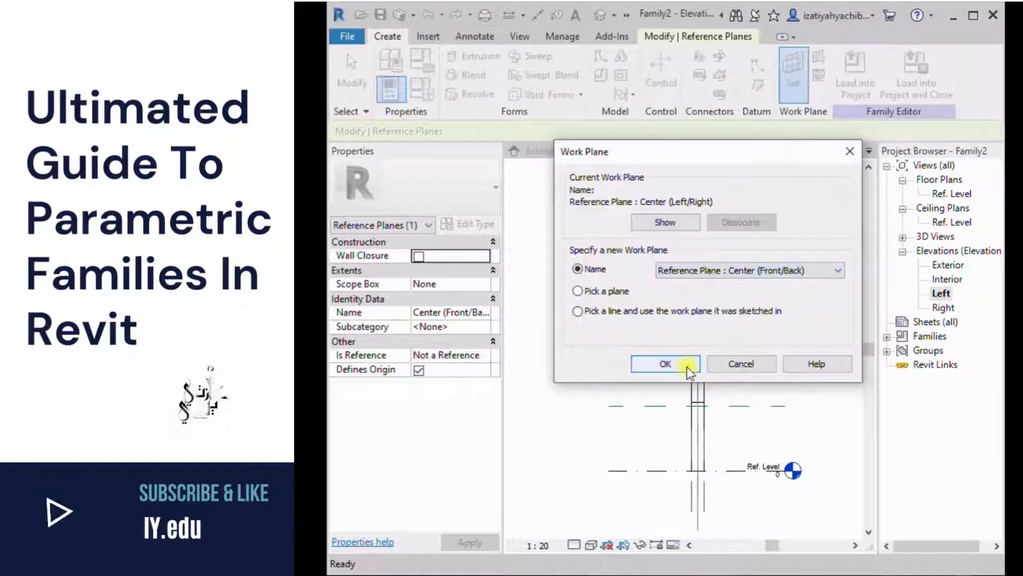
{"action": "left_click", "coordinate": [687, 368]}
{"action": "left_click", "coordinate": [662, 453]}
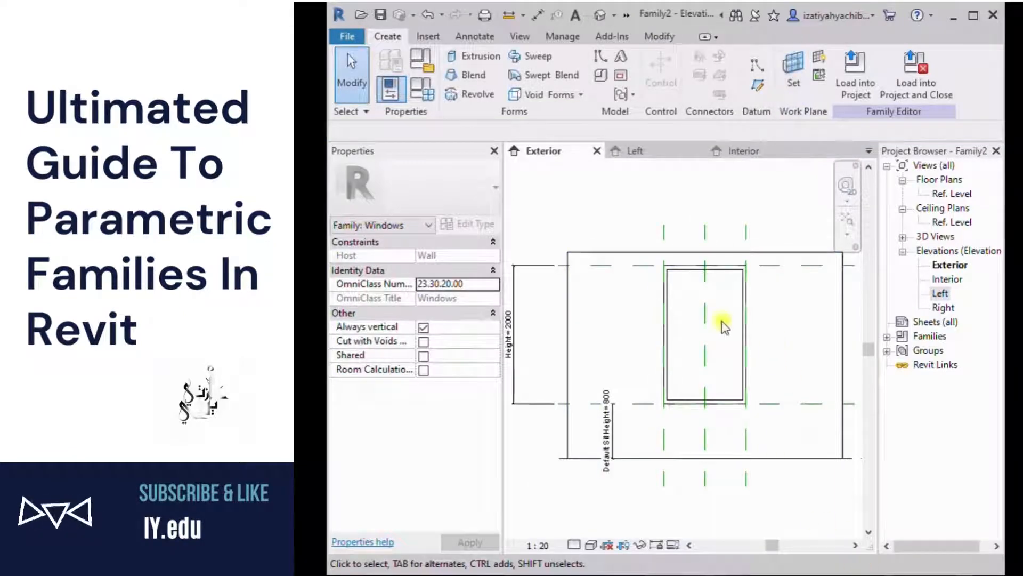
Start a new extrusion and sketch a 1100 by 1900 rectangle along the inner edges of the window frame
{"action": "left_click", "coordinate": [477, 57]}
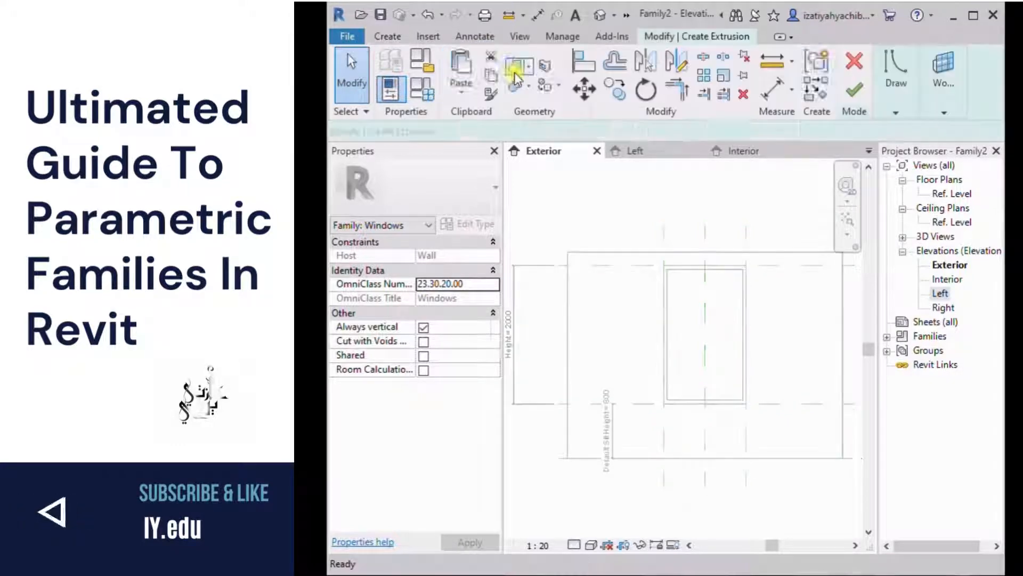
{"action": "left_click", "coordinate": [901, 110]}
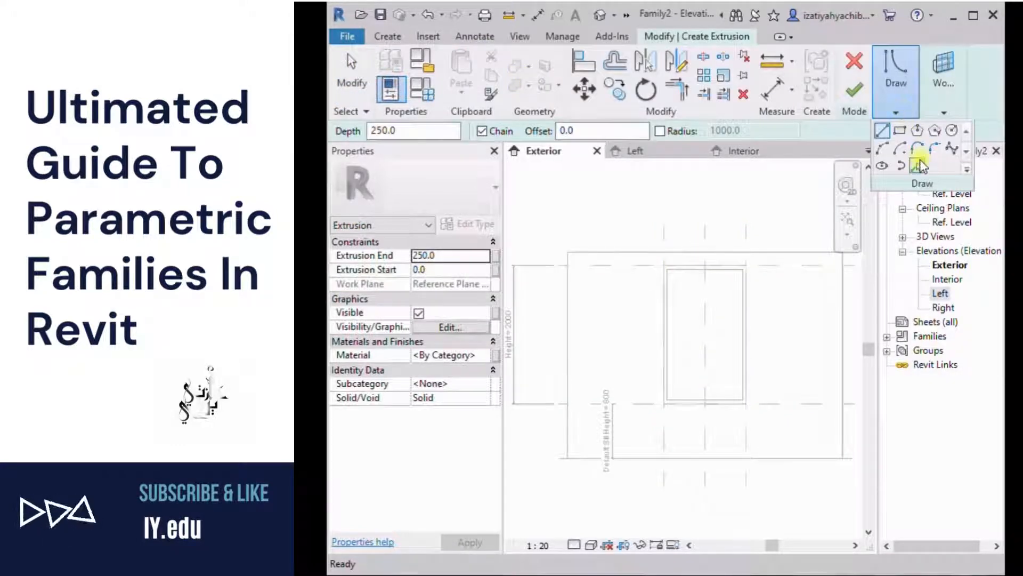
{"action": "left_click", "coordinate": [900, 132]}
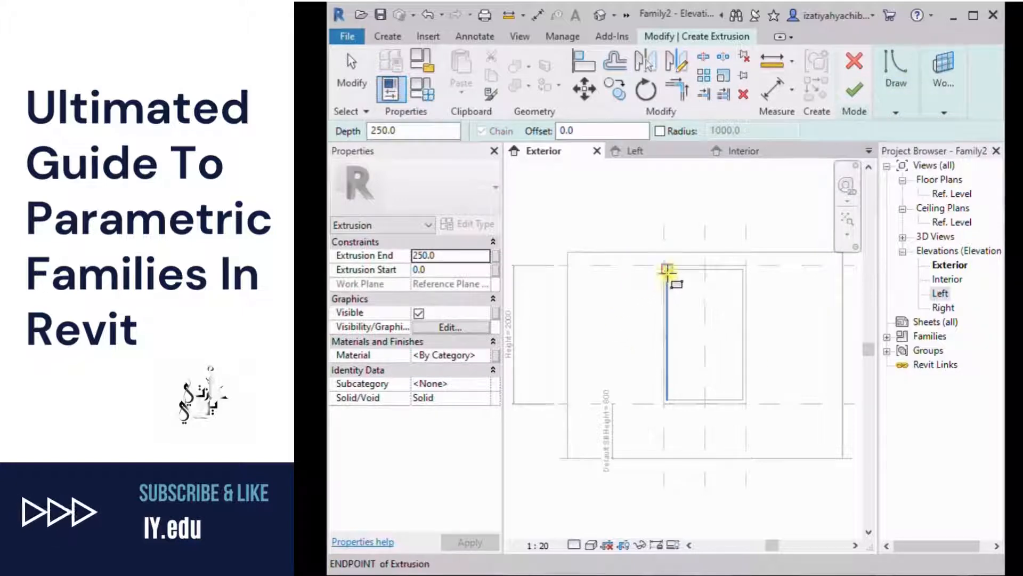
{"action": "left_click", "coordinate": [673, 270]}
{"action": "scroll", "coordinate": [772, 393], "scroll_direction": "up", "scroll_amount": 3}
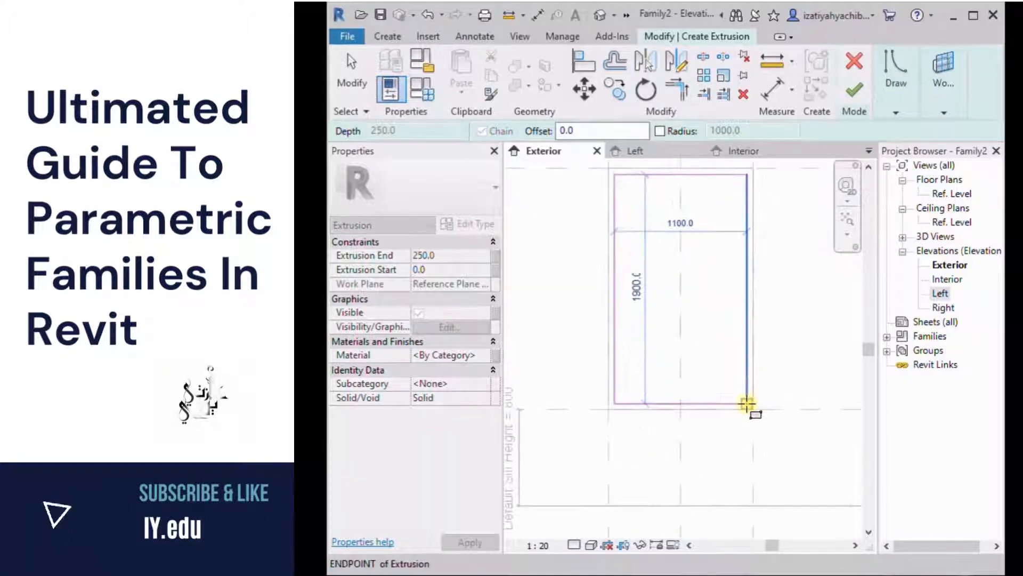
{"action": "left_click", "coordinate": [747, 403]}
{"action": "scroll", "coordinate": [766, 437], "scroll_direction": "down", "scroll_amount": 2}
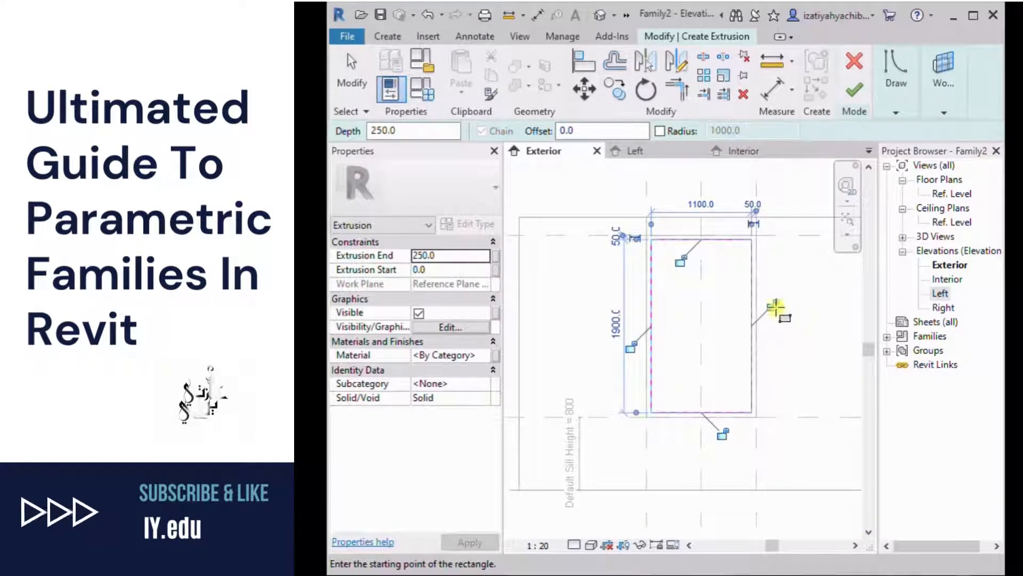
Lock all four sides of the sketched rectangle to the frame's inner edges
{"action": "left_click", "coordinate": [681, 262]}
{"action": "left_click", "coordinate": [629, 351]}
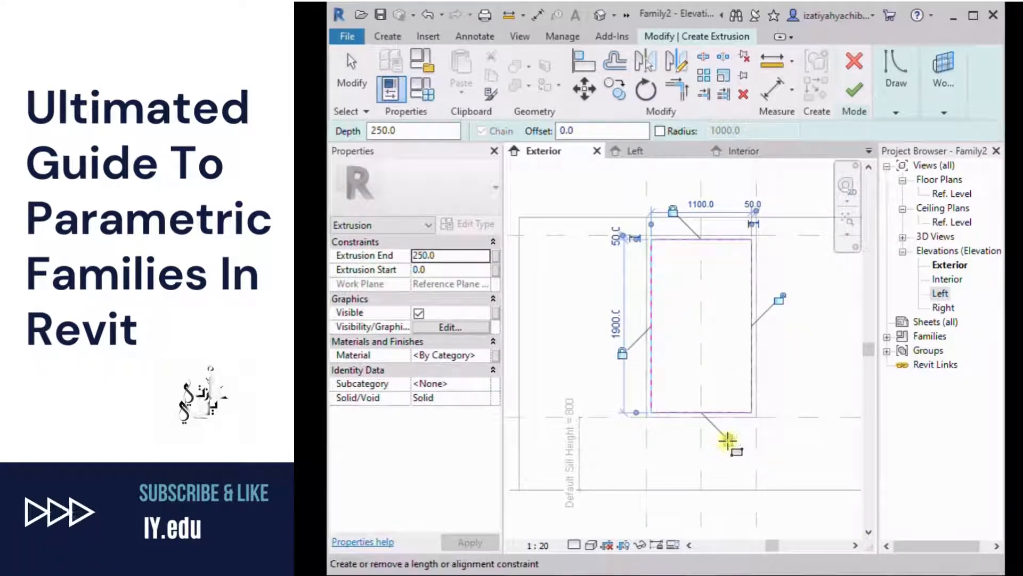
{"action": "left_click", "coordinate": [731, 438]}
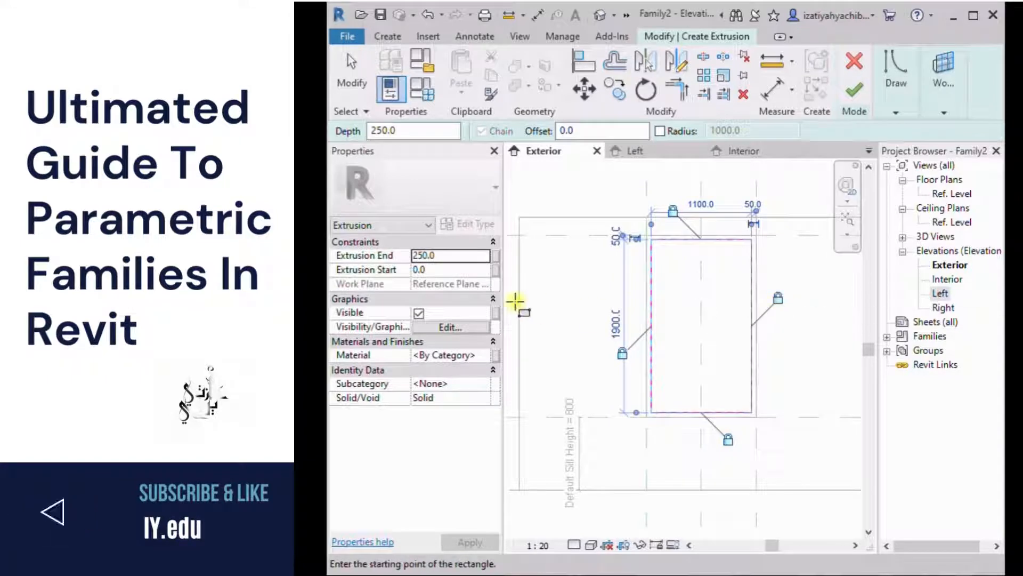
Set the glass panel's Extrusion End to 3 and finish the extrusion
{"action": "double_click", "coordinate": [481, 256]}
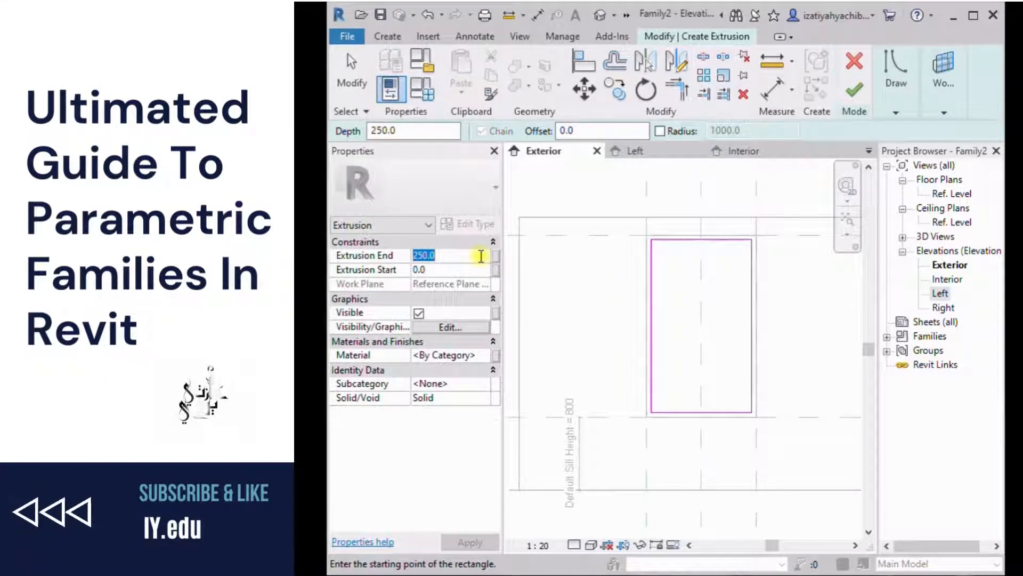
{"action": "type", "text": "3"}
{"action": "left_click", "coordinate": [469, 543]}
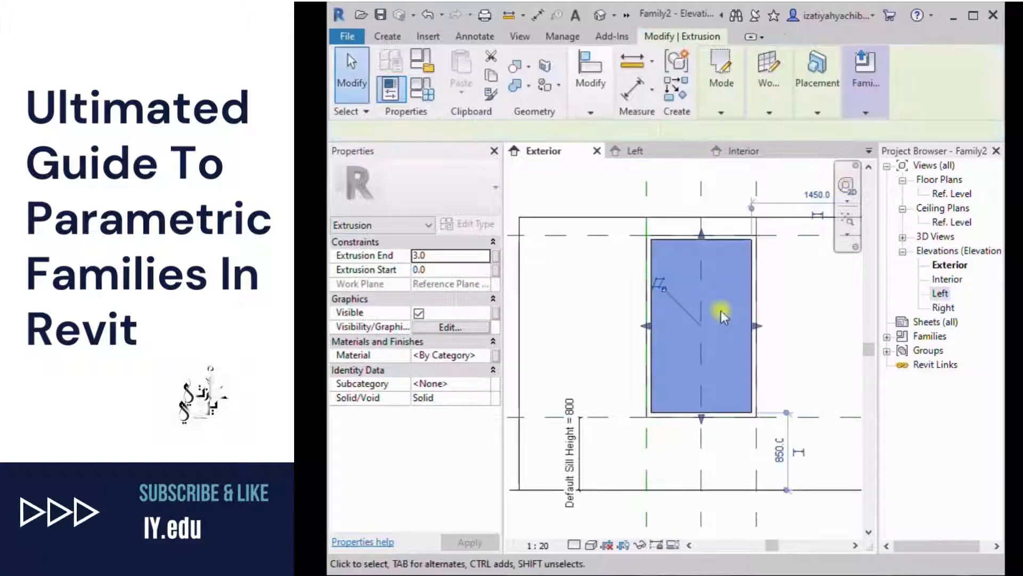
In the 3D view, associate the glass panel's material with a new type parameter named "glass material" under Materials and Finishes
{"action": "left_click", "coordinate": [599, 15]}
{"action": "middle_click_drag", "start_coordinate": [698, 375], "coordinate": [788, 426], "text": "shift"}
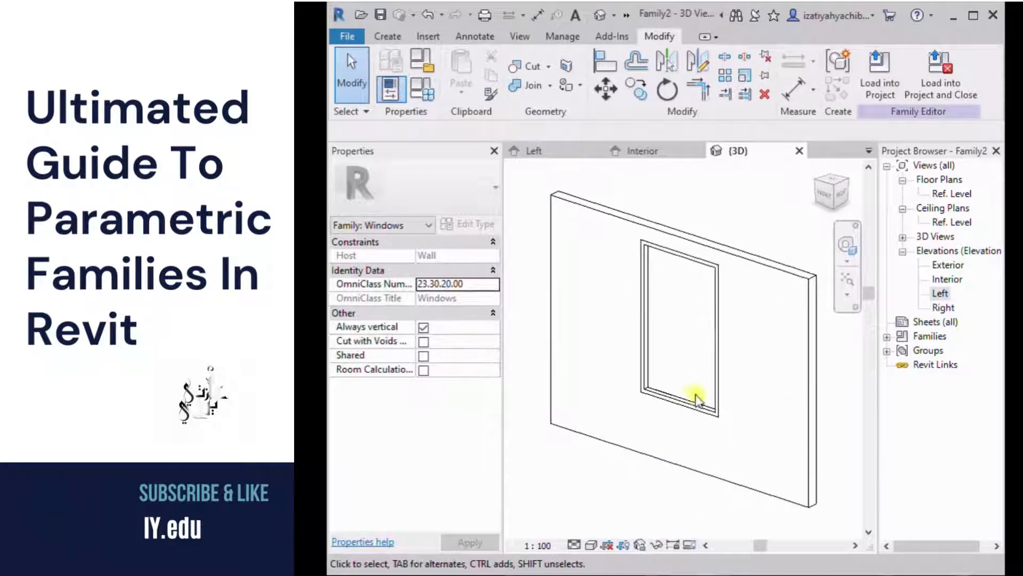
{"action": "left_click", "coordinate": [664, 391]}
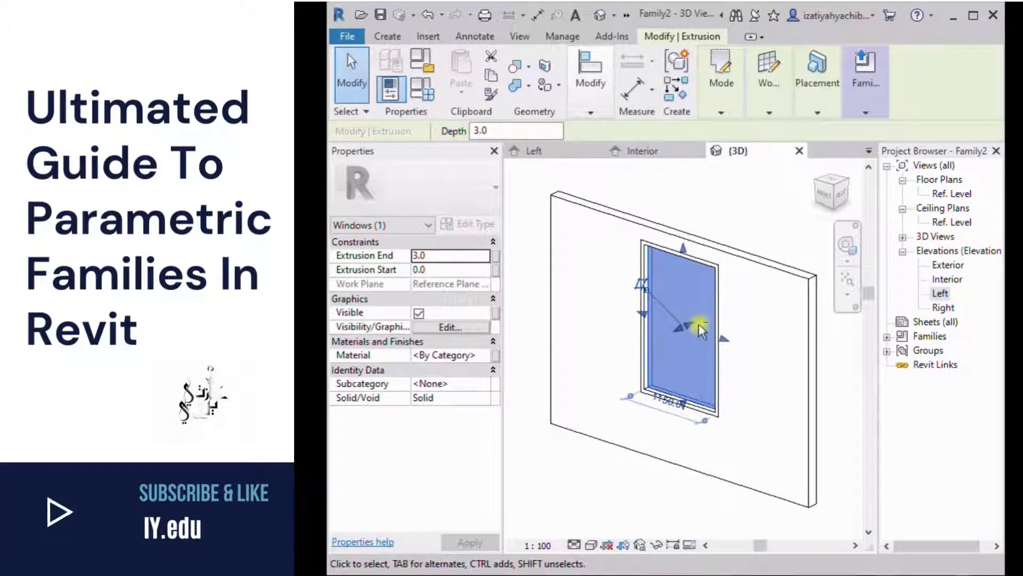
{"action": "middle_click_drag", "start_coordinate": [779, 351], "coordinate": [858, 465], "text": "shift"}
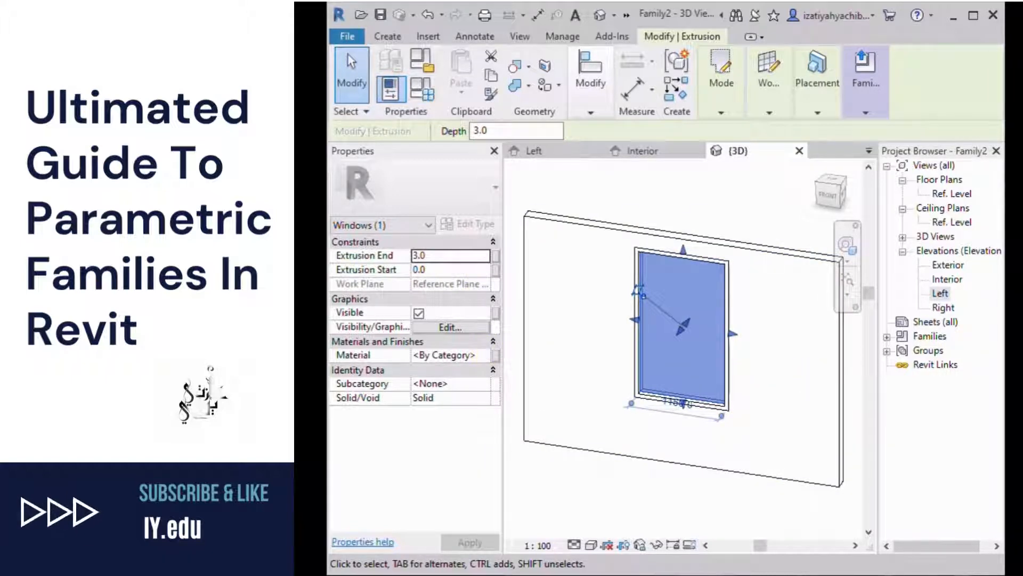
{"action": "left_click", "coordinate": [495, 358]}
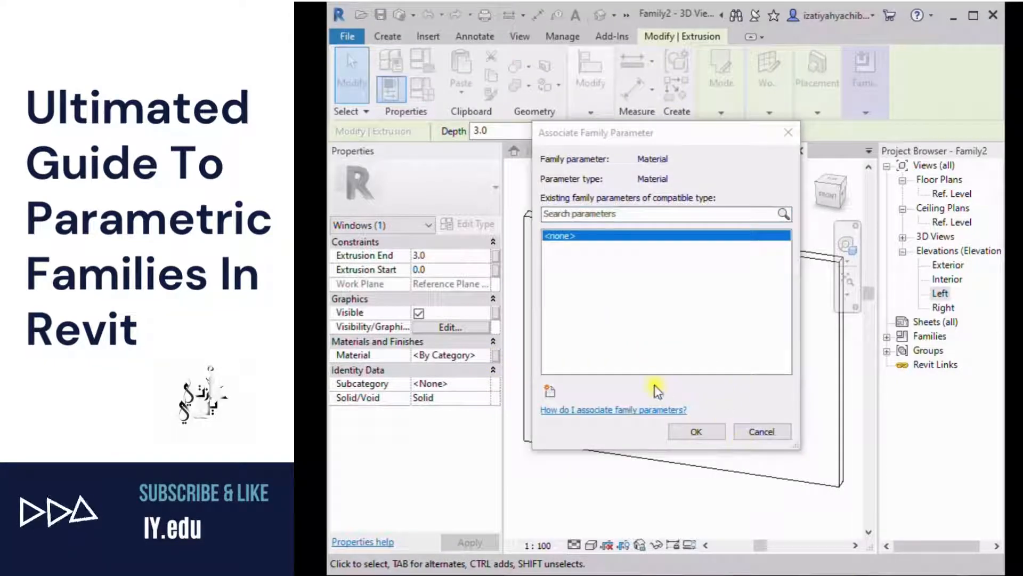
{"action": "left_click", "coordinate": [553, 393]}
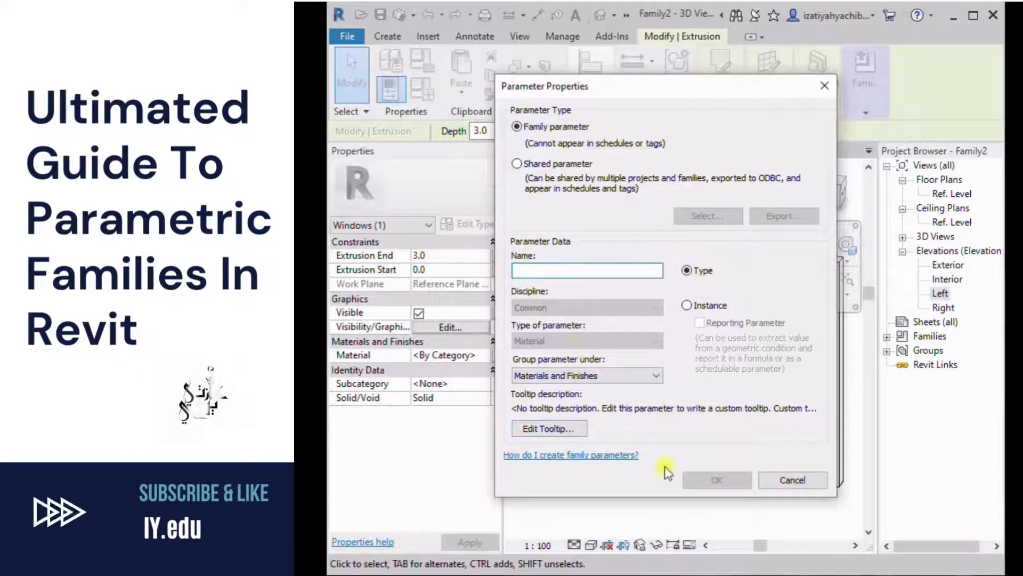
{"action": "left_click", "coordinate": [874, 575]}
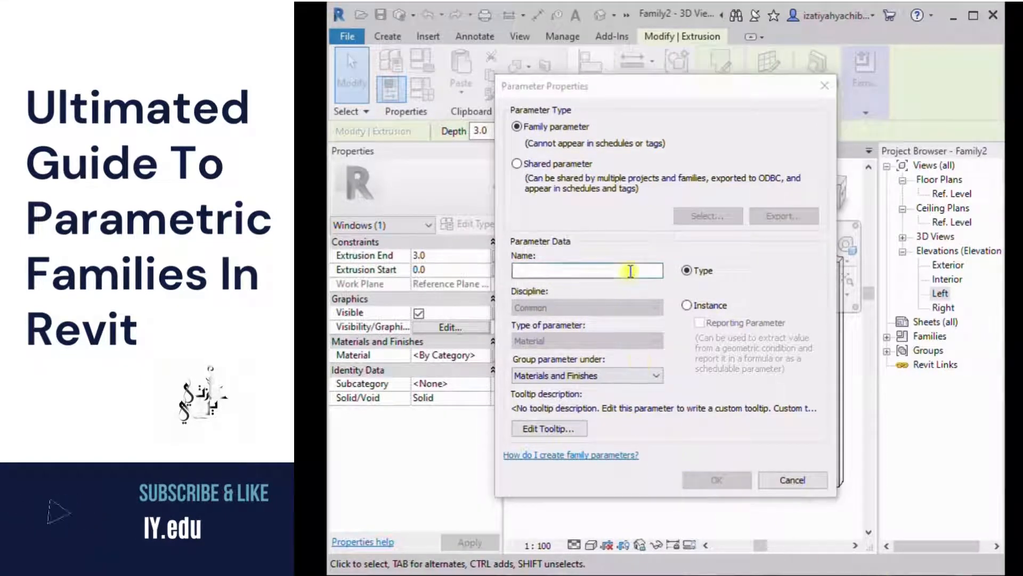
{"action": "left_click", "coordinate": [630, 271]}
{"action": "type", "text": "glass material"}
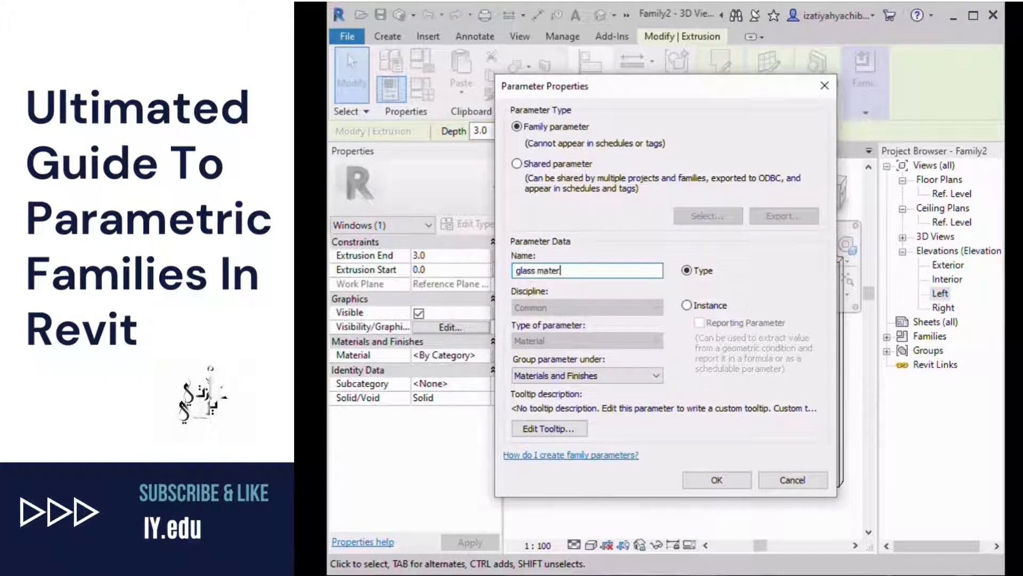
{"action": "left_click", "coordinate": [713, 480]}
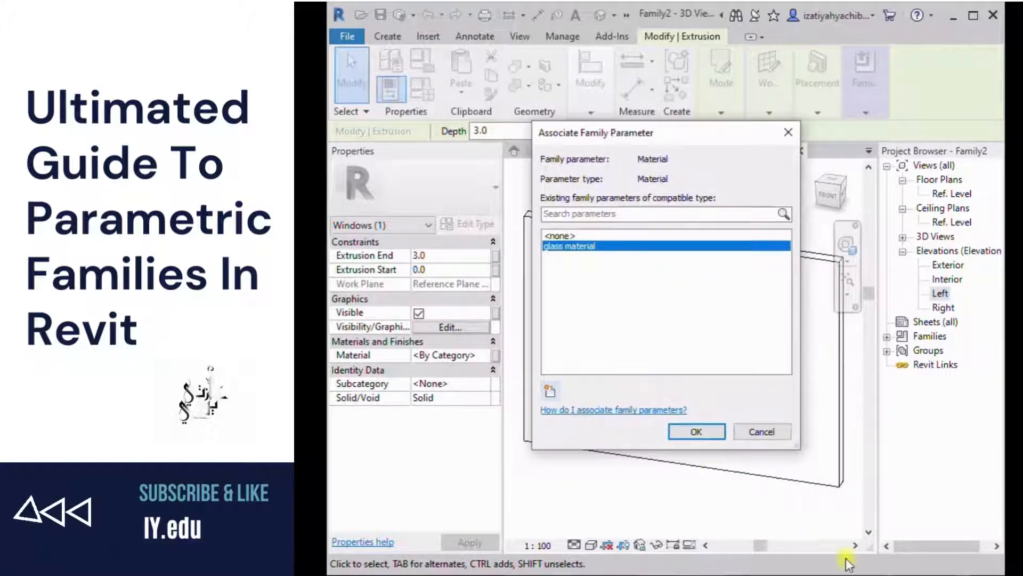
{"action": "left_click", "coordinate": [697, 431]}
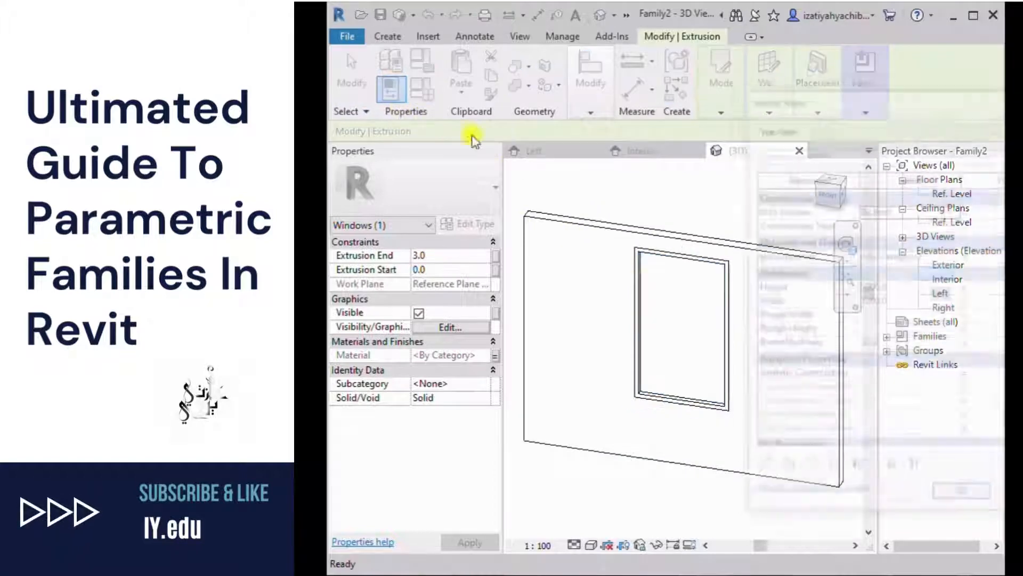
In the family types, set the glass material parameter to Glass
{"action": "left_click_drag", "start_coordinate": [806, 99], "coordinate": [481, 105]}
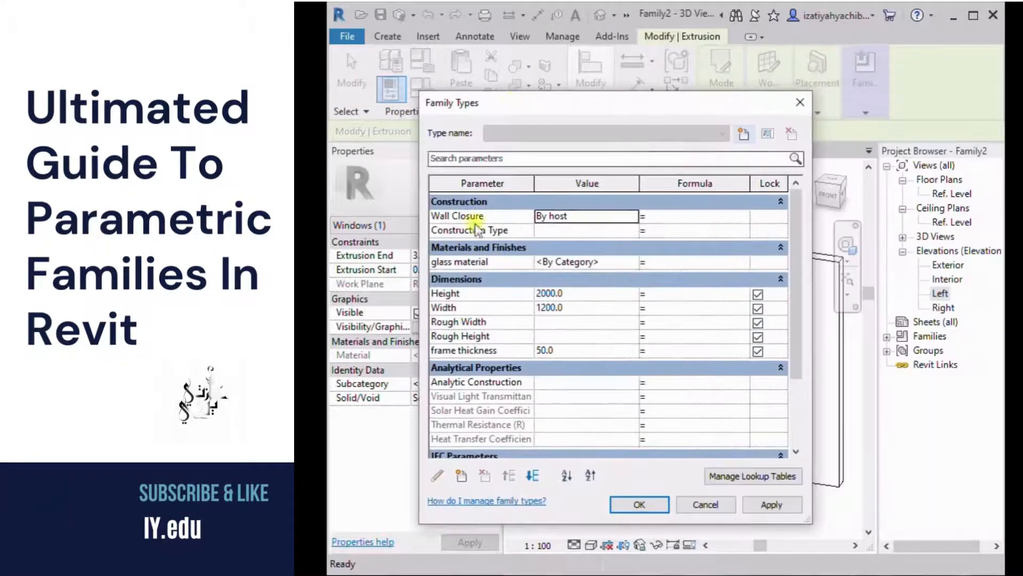
{"action": "left_click", "coordinate": [587, 261]}
{"action": "left_click", "coordinate": [496, 262]}
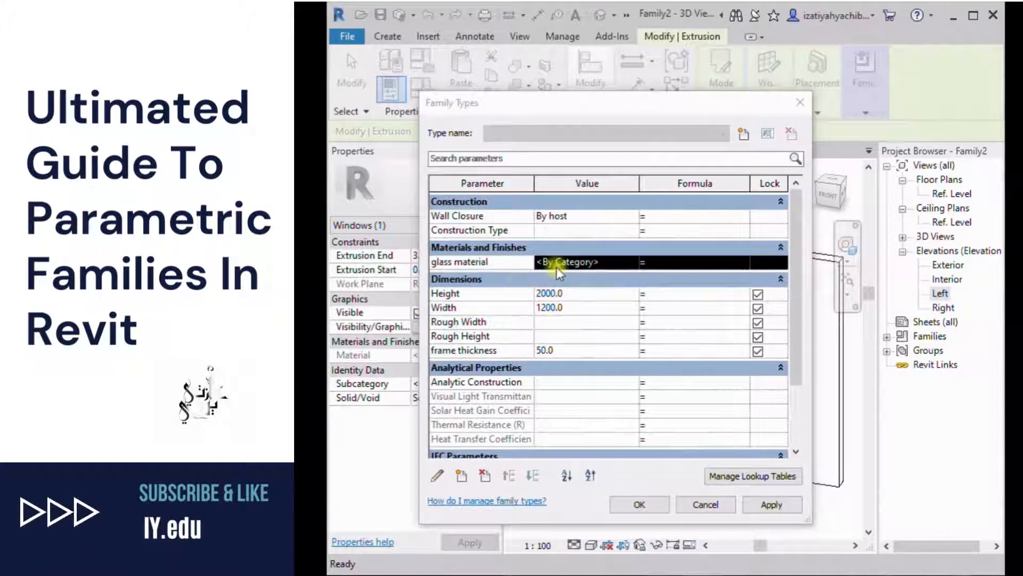
{"action": "left_click", "coordinate": [504, 266]}
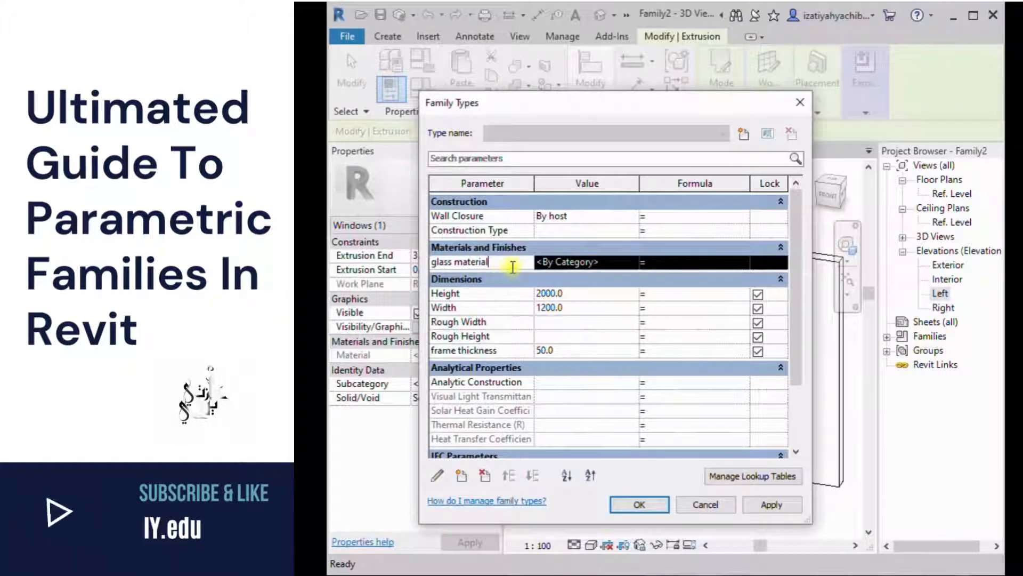
{"action": "left_click", "coordinate": [628, 282]}
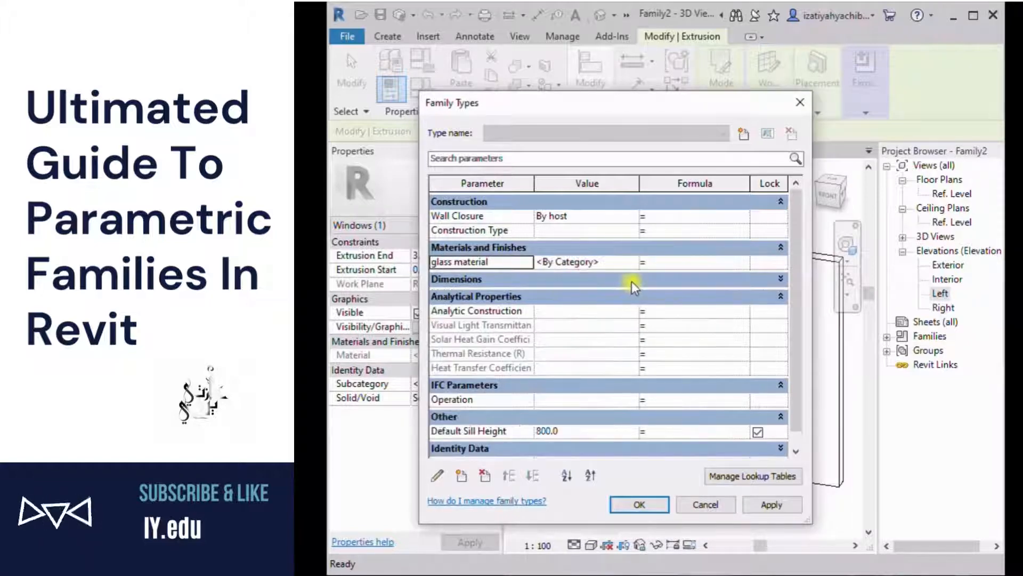
{"action": "left_click", "coordinate": [631, 282]}
{"action": "left_click", "coordinate": [629, 262]}
{"action": "left_click", "coordinate": [638, 283]}
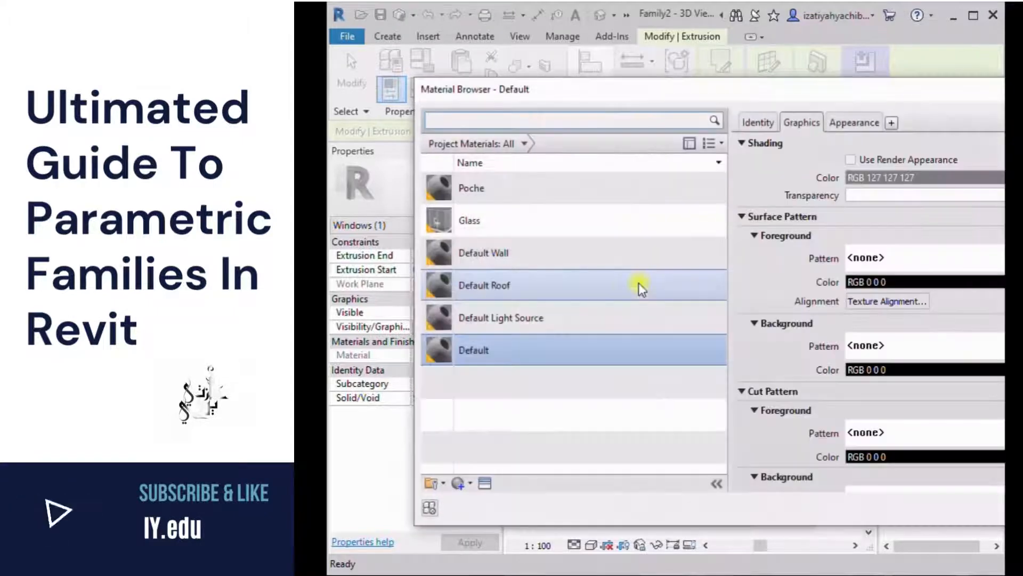
{"action": "left_click", "coordinate": [542, 232]}
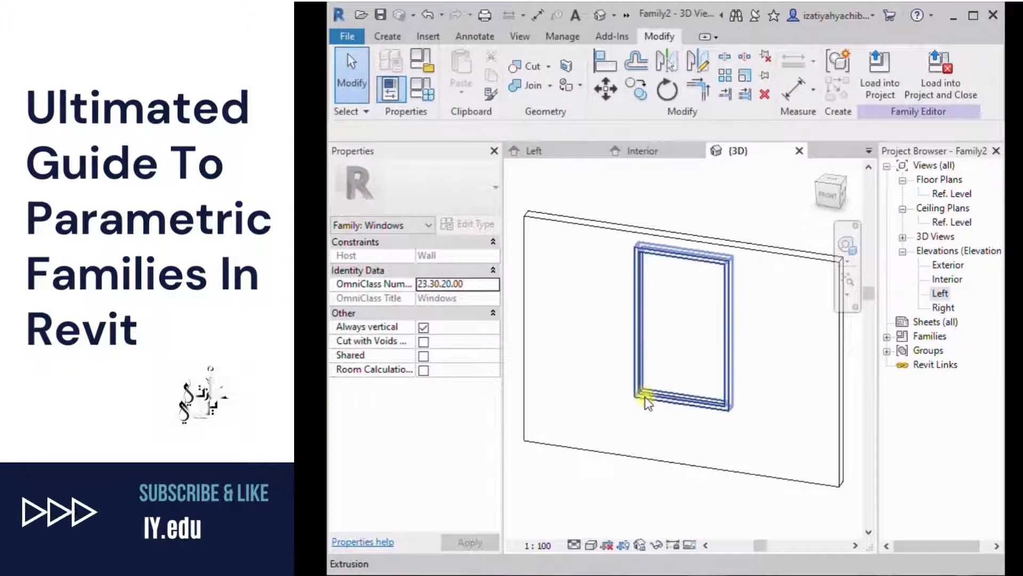
Try to add a "frame material" parameter for the frame extrusion's material, and associate the material with the existing frame material parameter
{"action": "left_click", "coordinate": [645, 396]}
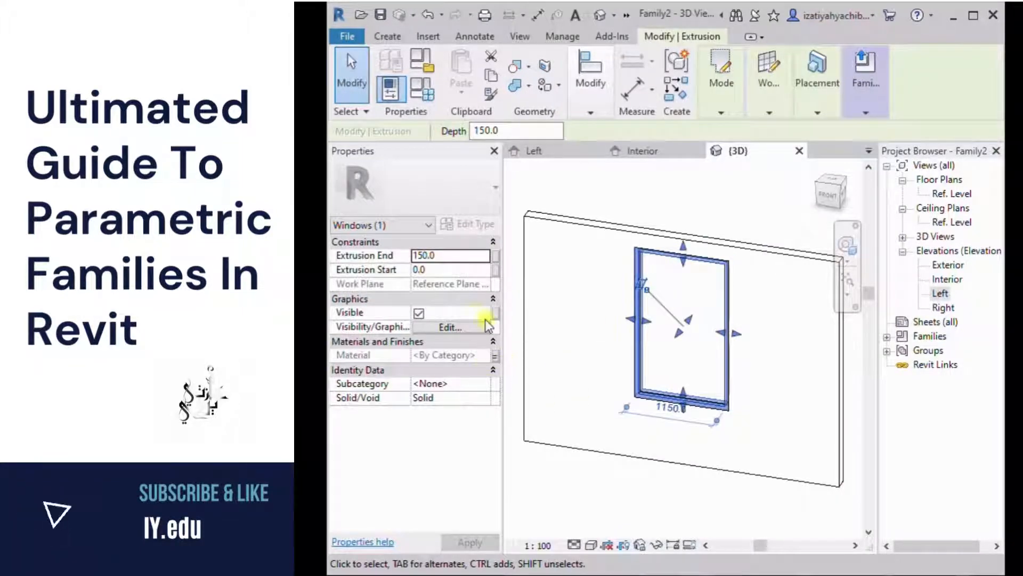
{"action": "left_click", "coordinate": [495, 355]}
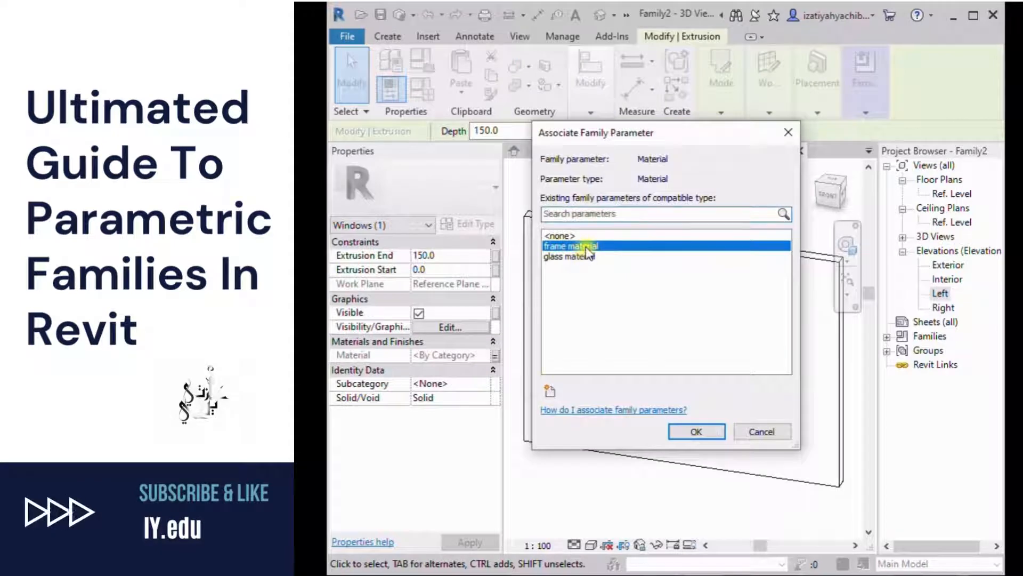
{"action": "left_click", "coordinate": [550, 392]}
{"action": "type", "text": "f"}
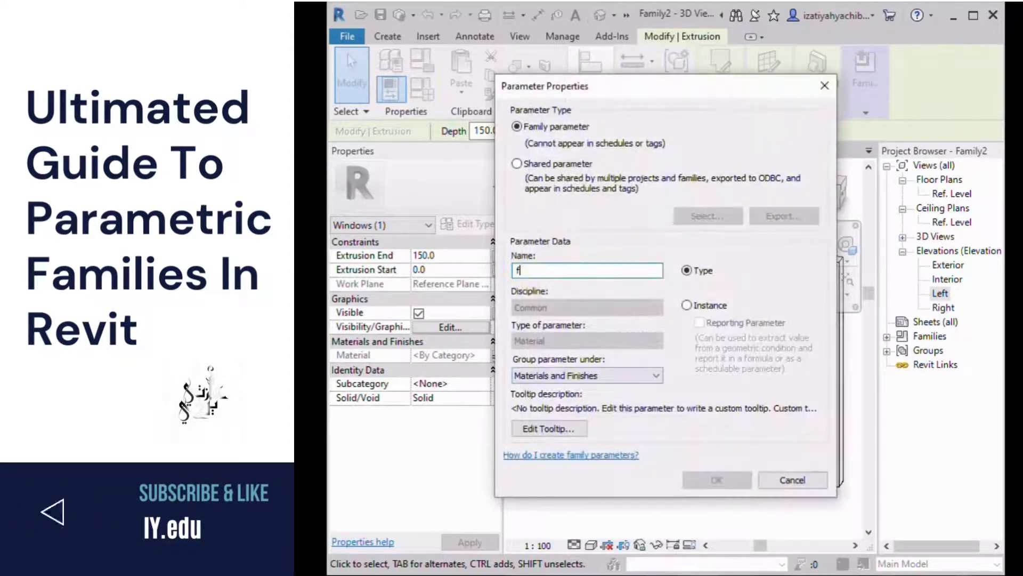
{"action": "type", "text": "rame material"}
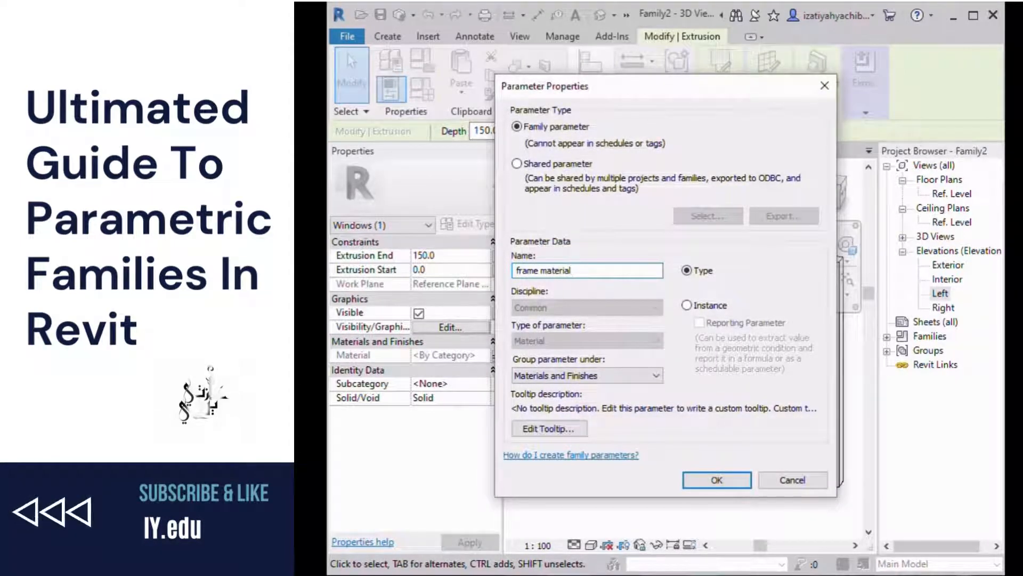
{"action": "left_click", "coordinate": [717, 480]}
{"action": "left_click", "coordinate": [954, 315]}
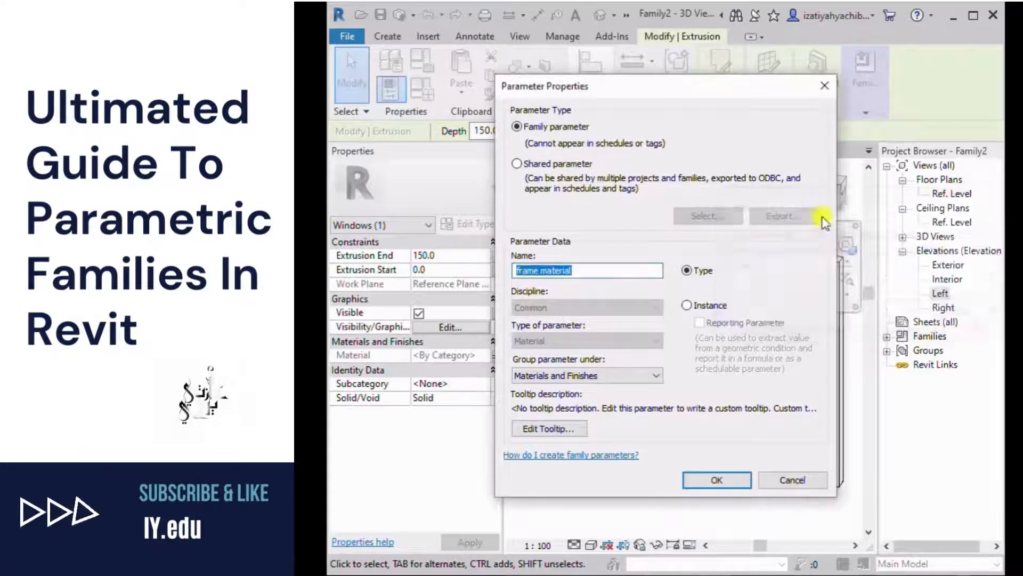
{"action": "left_click", "coordinate": [766, 481]}
{"action": "left_click", "coordinate": [609, 246]}
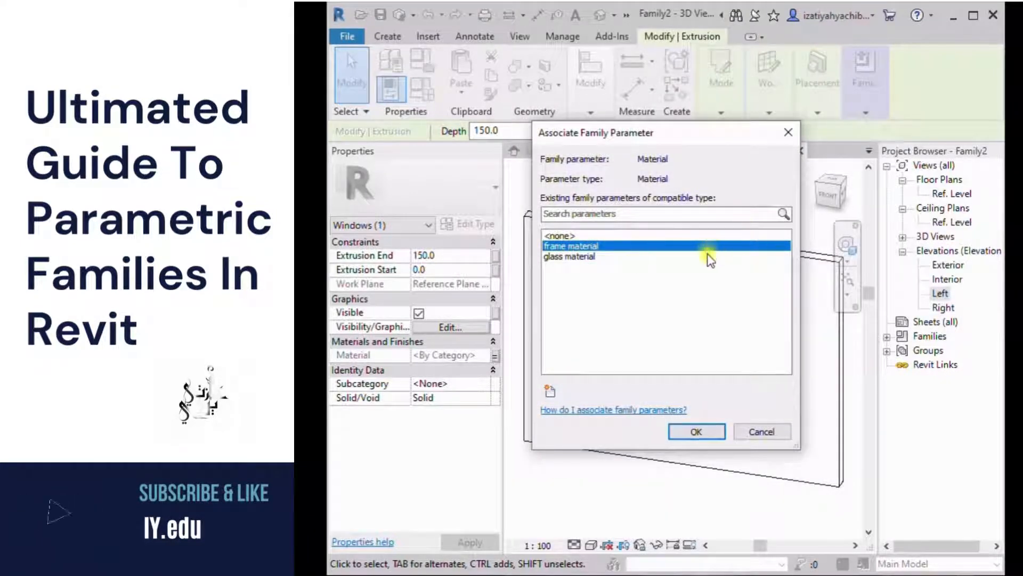
{"action": "left_click", "coordinate": [686, 430]}
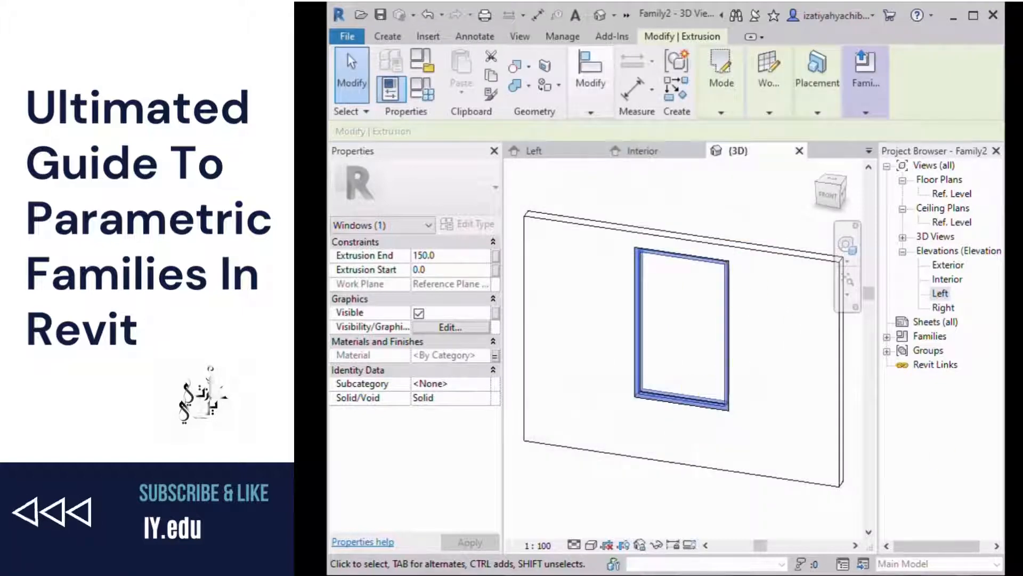
In the family types, set the frame material parameter to Default, and switch the 3D view to a shaded display
{"action": "left_click", "coordinate": [680, 407]}
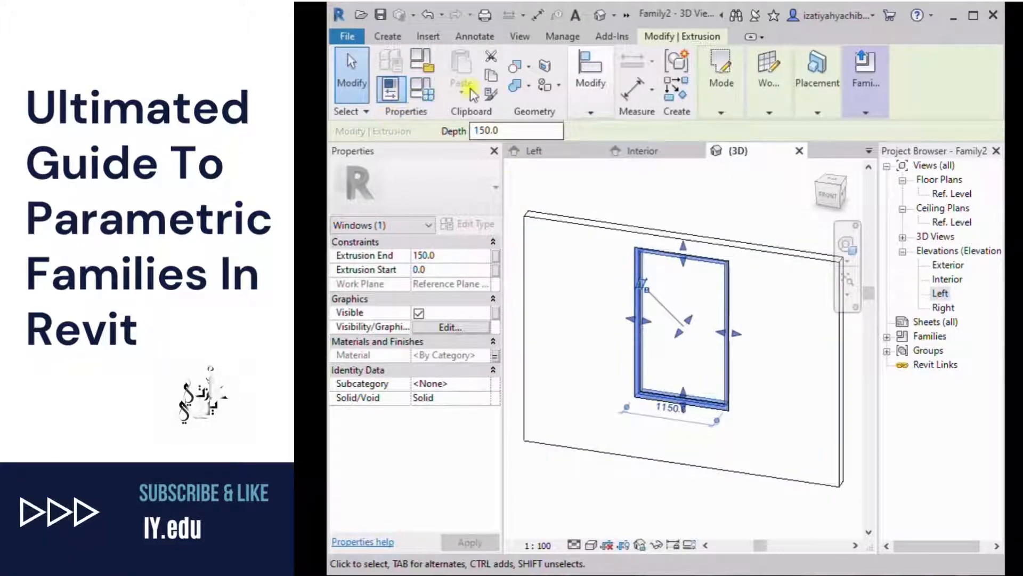
{"action": "left_click", "coordinate": [971, 362]}
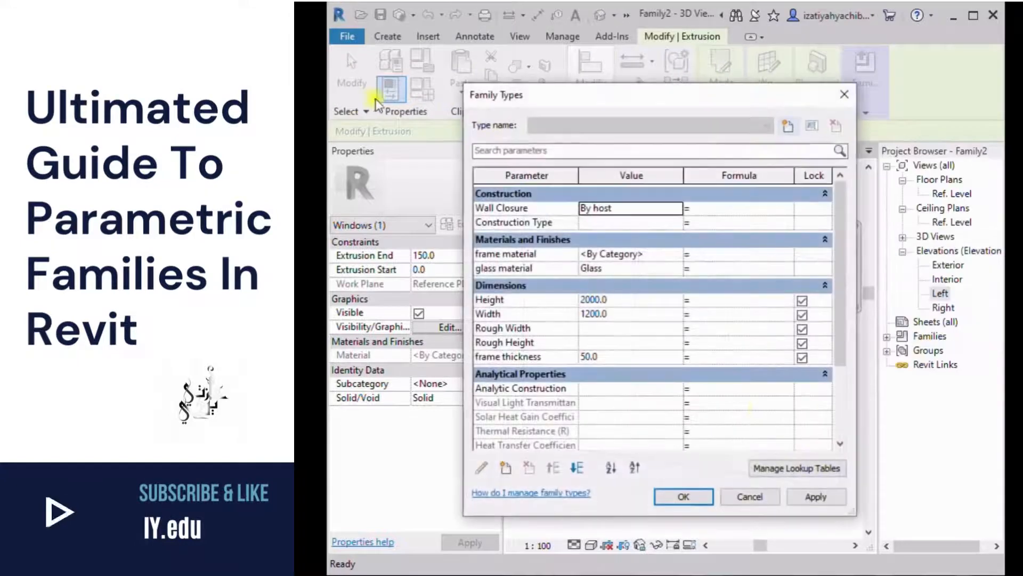
{"action": "left_click", "coordinate": [530, 254]}
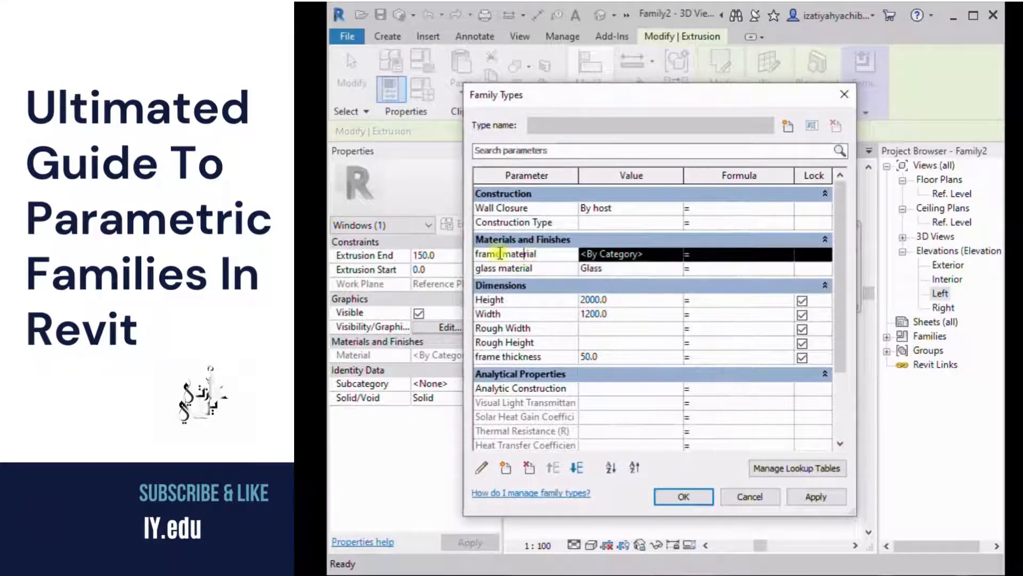
{"action": "left_click", "coordinate": [676, 256]}
{"action": "left_click", "coordinate": [676, 254]}
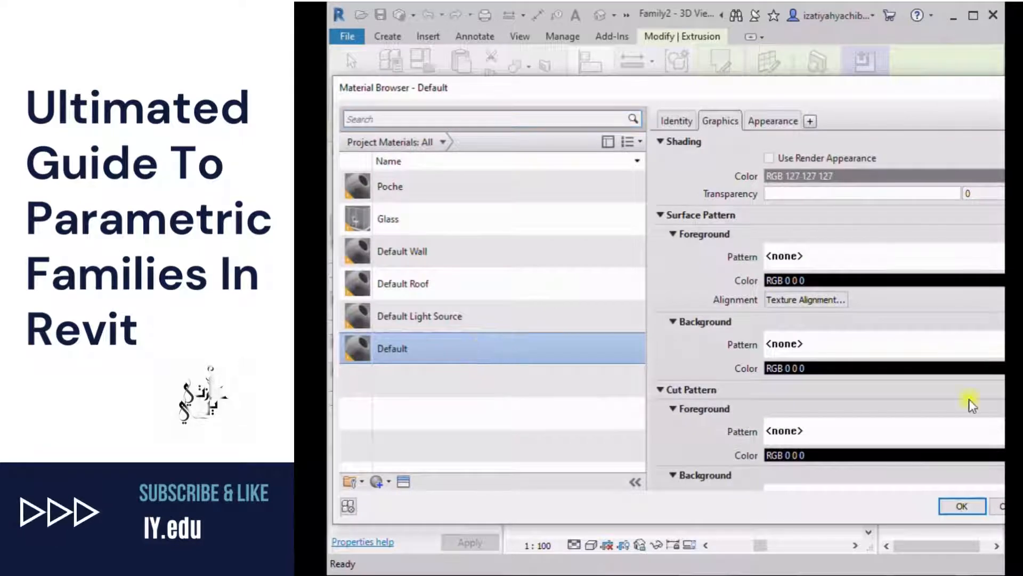
{"action": "left_click", "coordinate": [960, 503]}
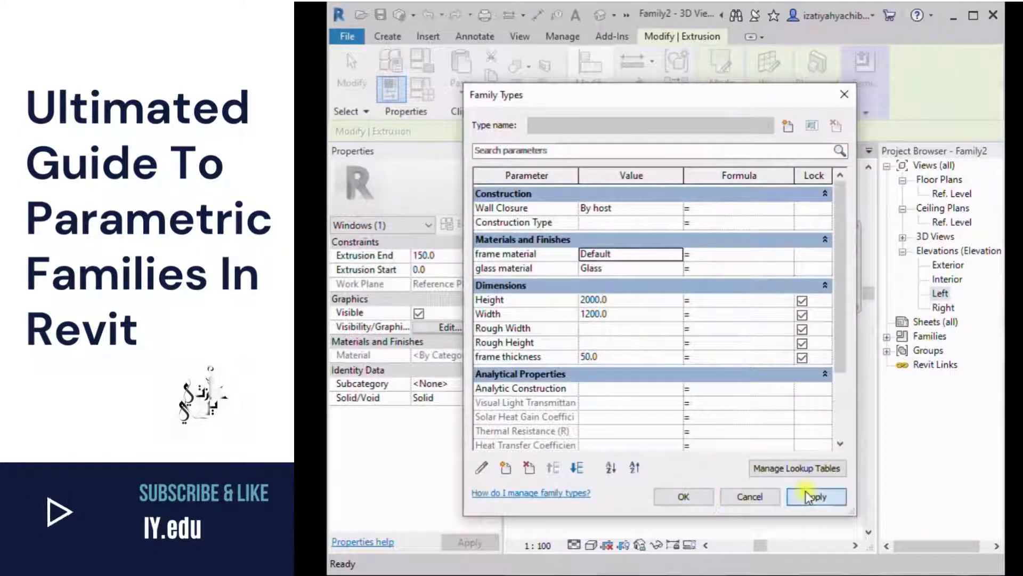
{"action": "left_click", "coordinate": [685, 496]}
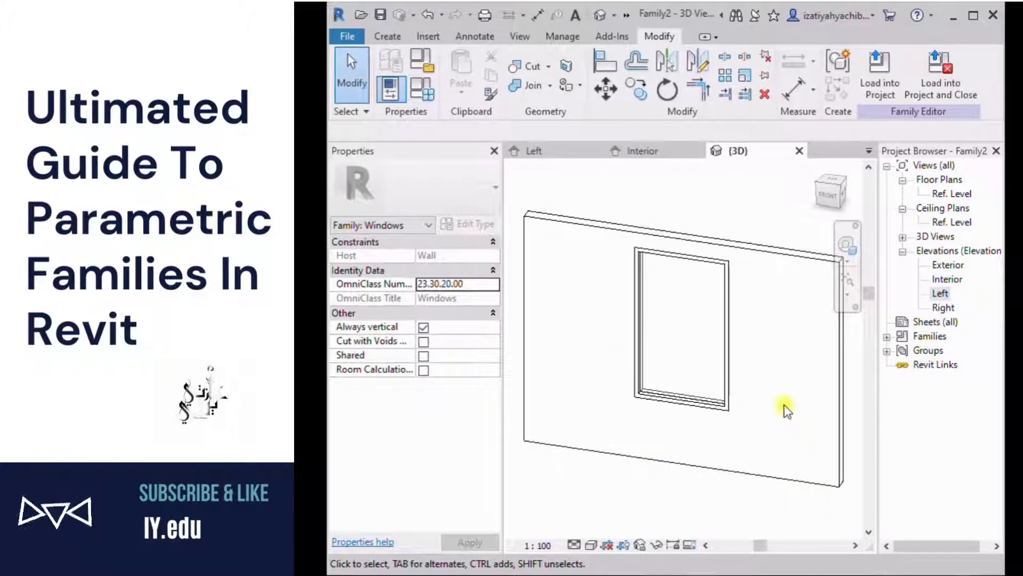
{"action": "left_click", "coordinate": [591, 545]}
{"action": "left_click", "coordinate": [638, 498]}
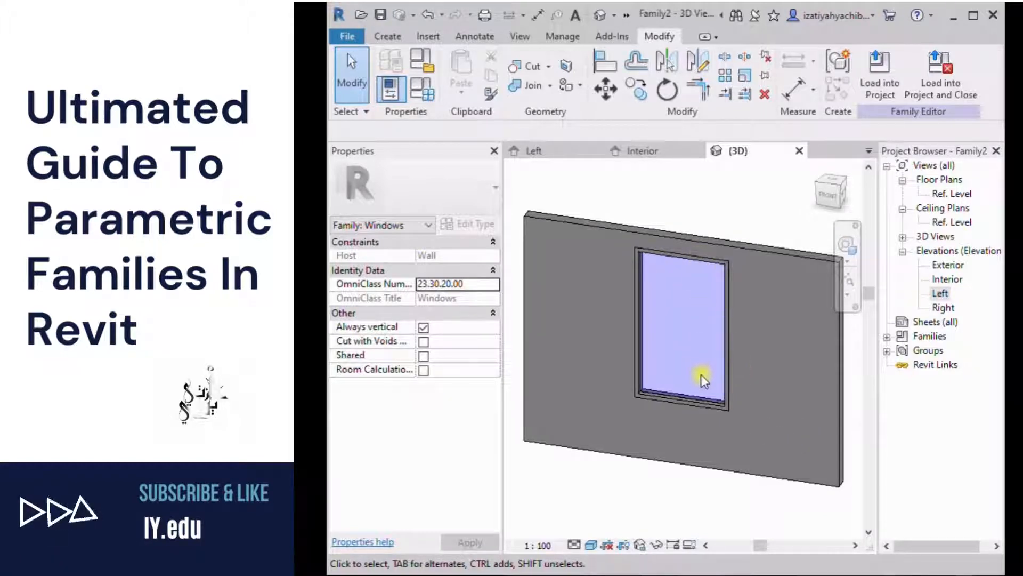
In the Exterior elevation, start a new extrusion and set its work plane to Reference Plane : Exterior
{"action": "double_click", "coordinate": [941, 267]}
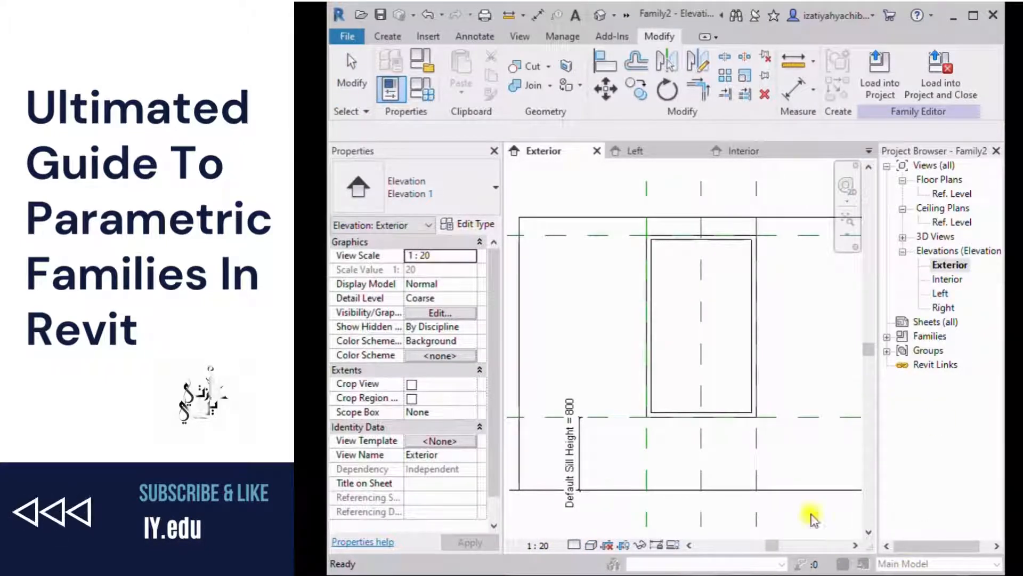
{"action": "left_click", "coordinate": [387, 36]}
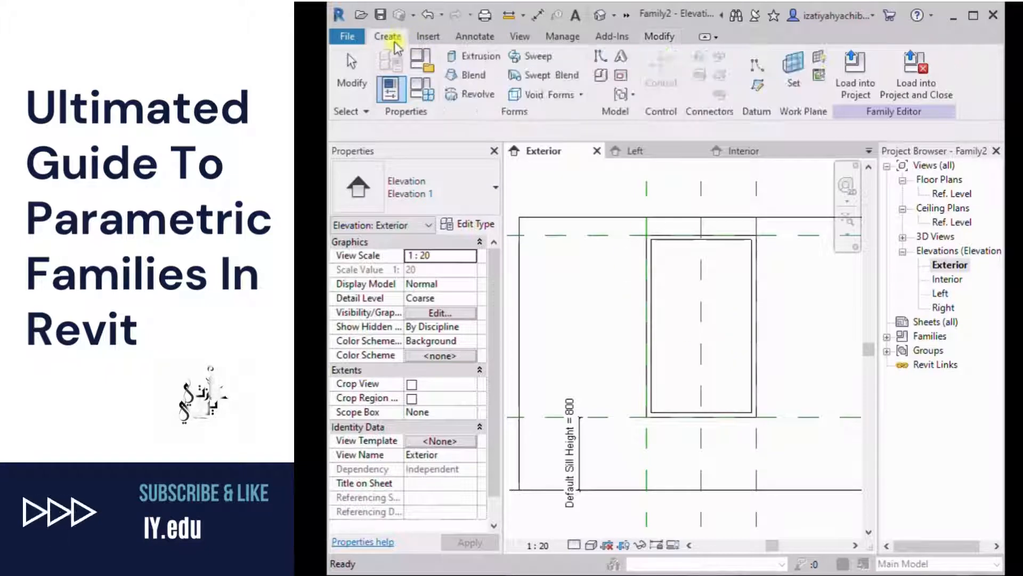
{"action": "left_click", "coordinate": [464, 58]}
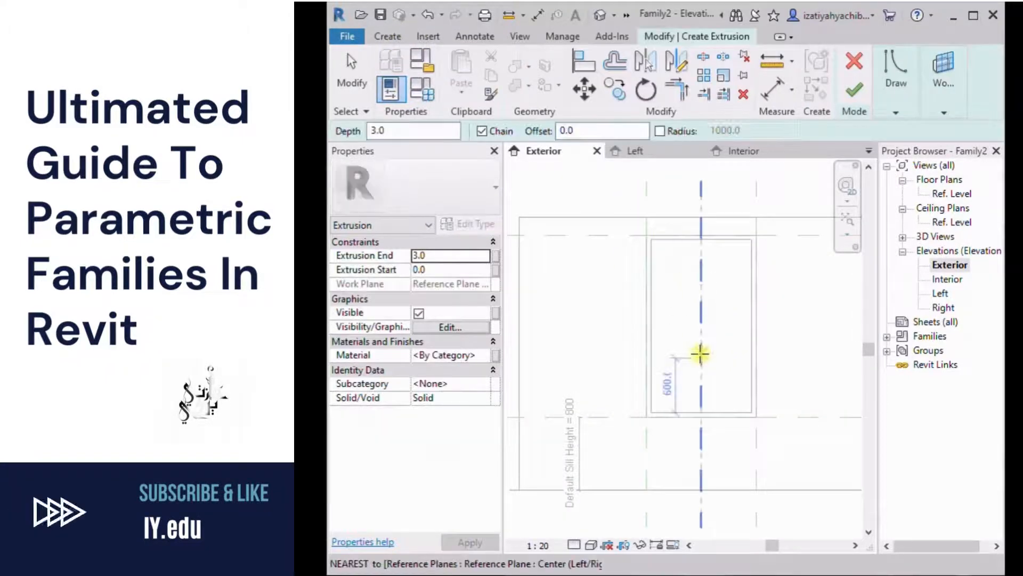
{"action": "scroll", "coordinate": [747, 297], "scroll_direction": "up", "scroll_amount": 1}
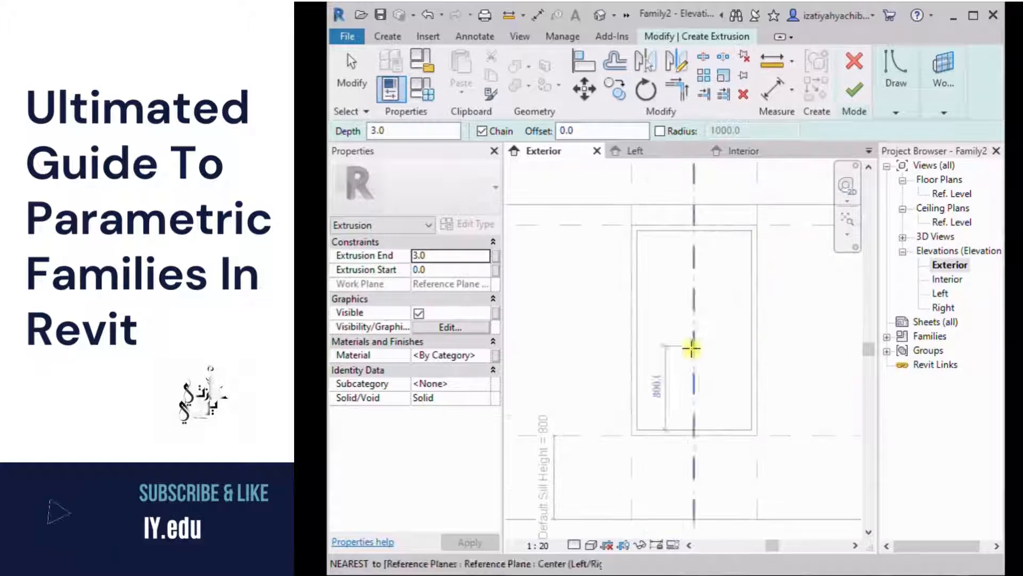
{"action": "left_click", "coordinate": [945, 113]}
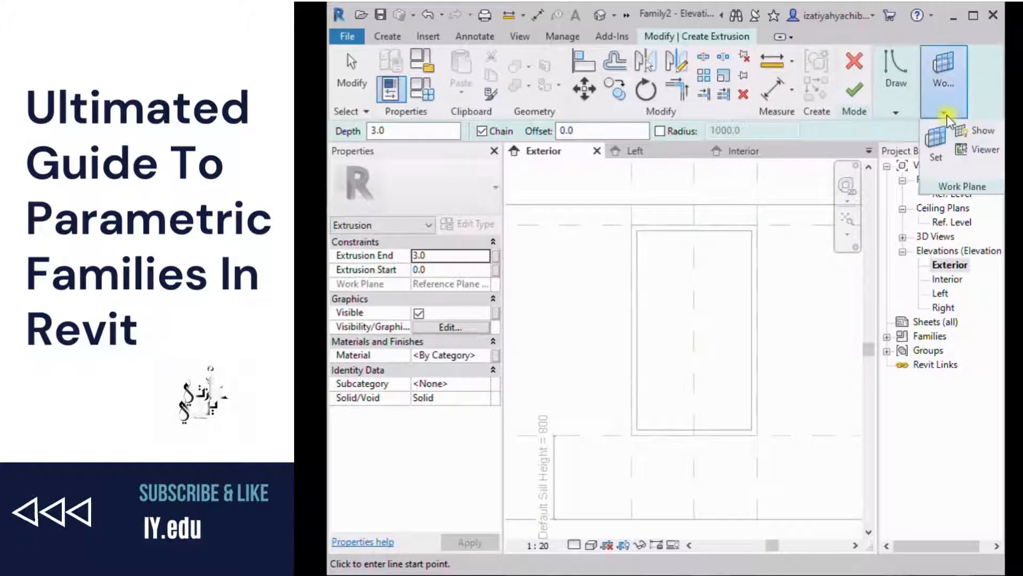
{"action": "left_click", "coordinate": [940, 151]}
{"action": "left_click", "coordinate": [731, 270]}
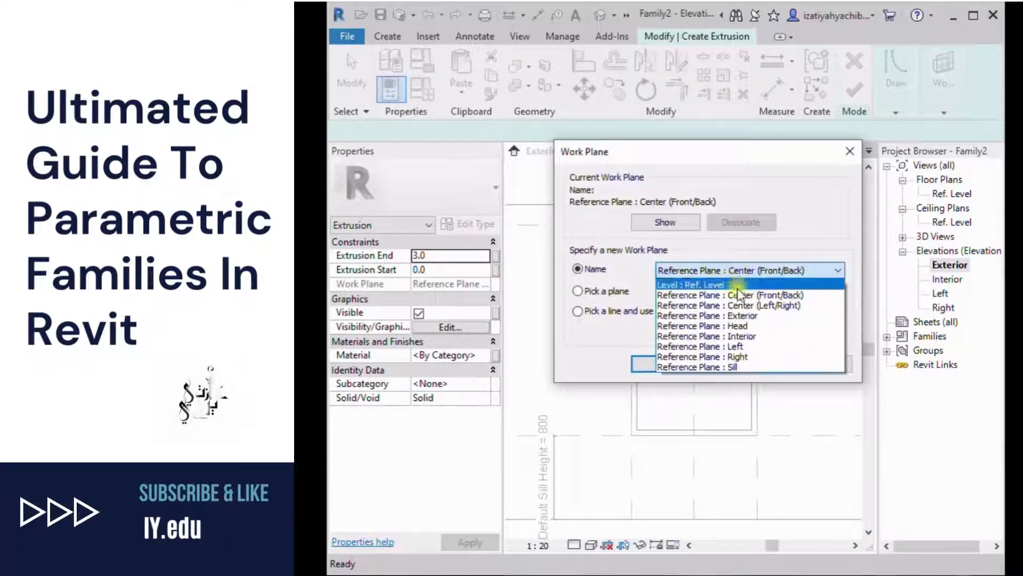
{"action": "left_click", "coordinate": [747, 315]}
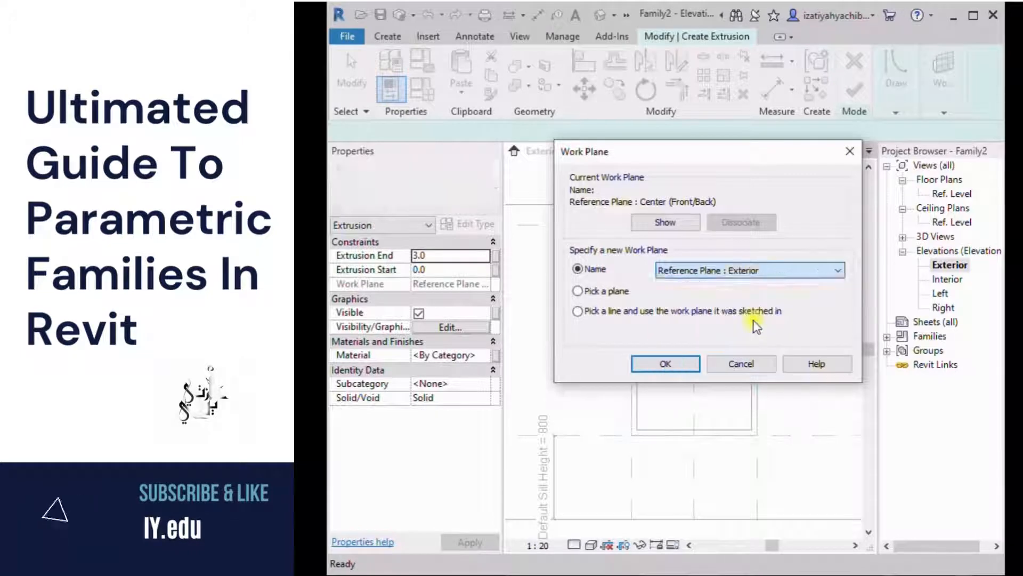
{"action": "left_click", "coordinate": [681, 363]}
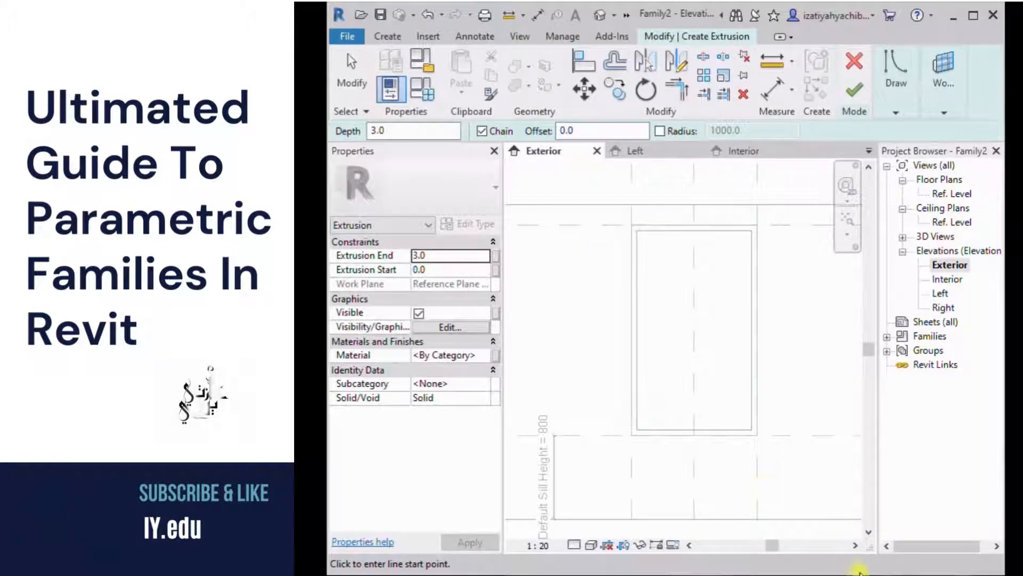
Sketch a vertical mullion rectangle about 174 mm wide and 1900 mm high around the centre plane, between the frame's inner edges
{"action": "left_click", "coordinate": [896, 112]}
{"action": "left_click", "coordinate": [900, 130]}
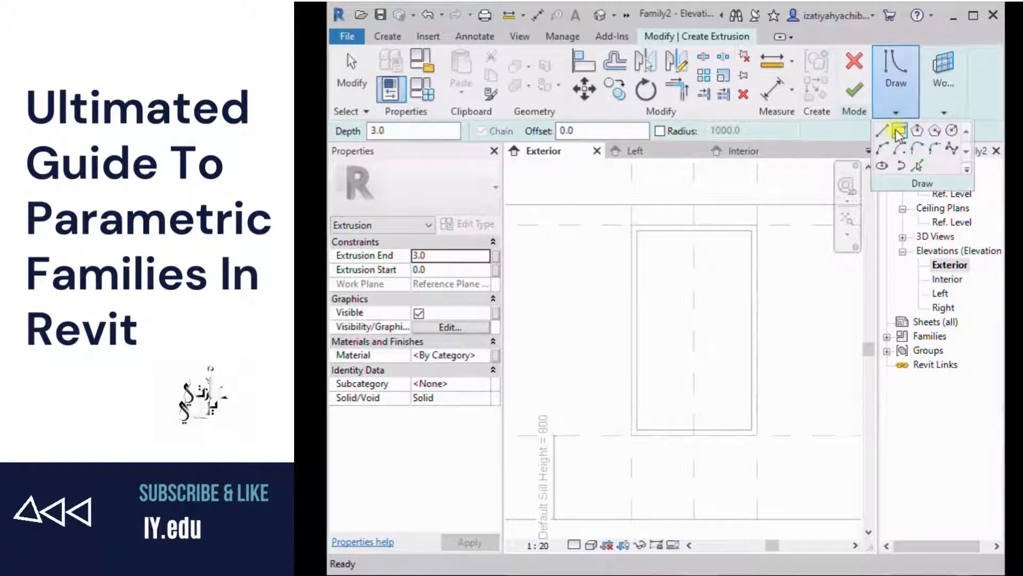
{"action": "left_click", "coordinate": [687, 231]}
{"action": "left_click", "coordinate": [705, 430]}
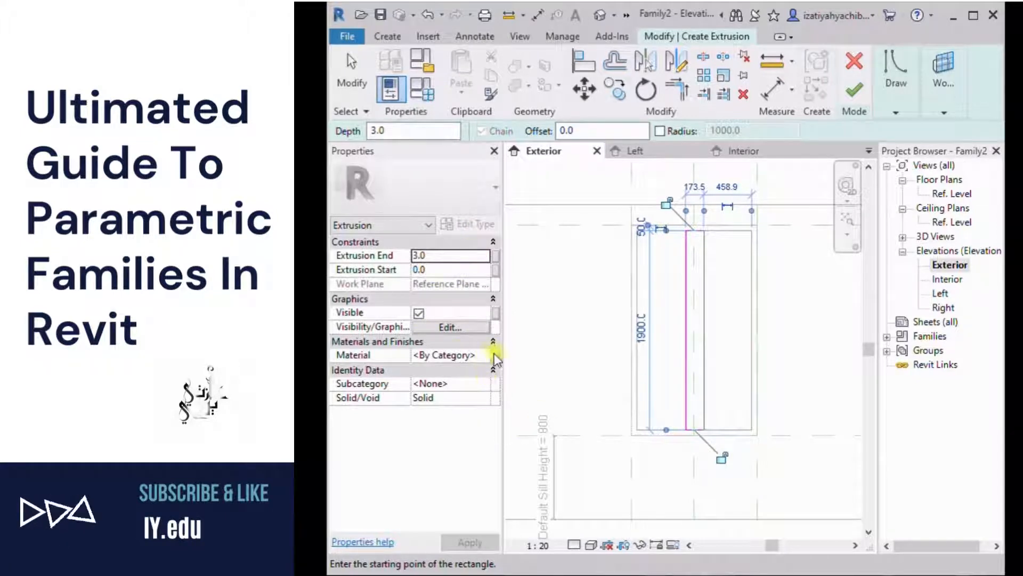
{"action": "key", "text": "Escape"}
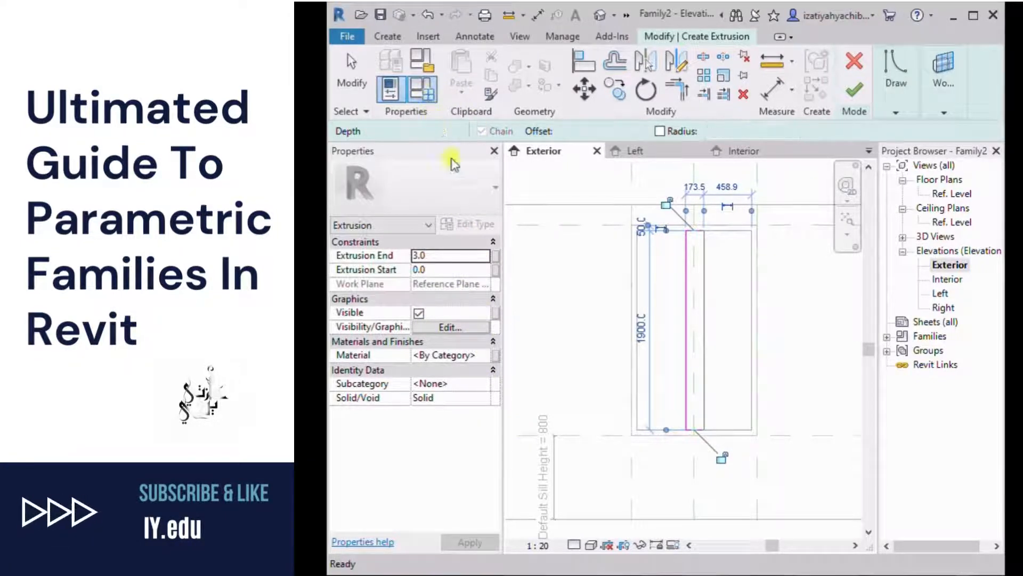
{"action": "left_click", "coordinate": [422, 89]}
{"action": "left_click", "coordinate": [498, 469]}
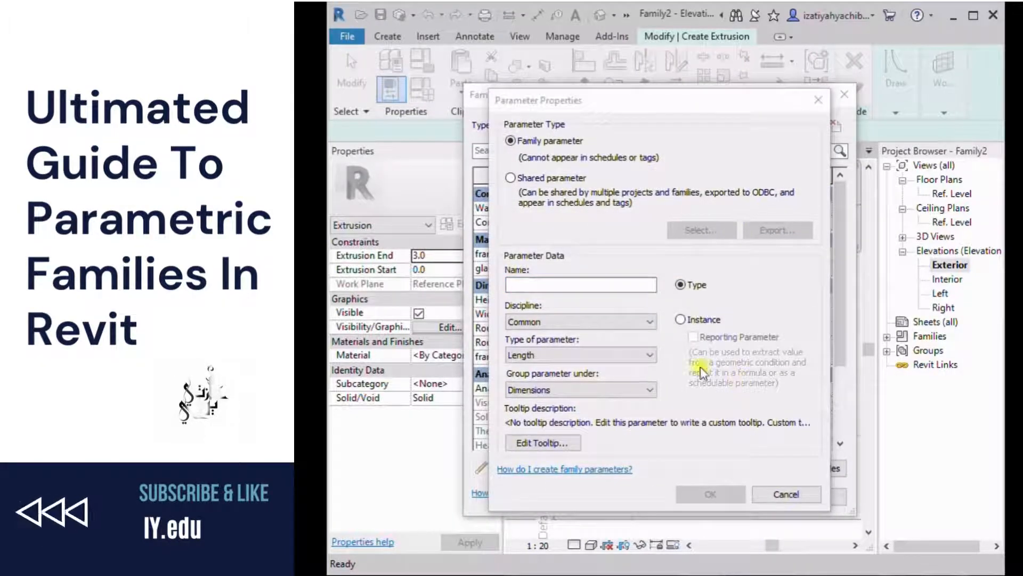
{"action": "left_click", "coordinate": [762, 496]}
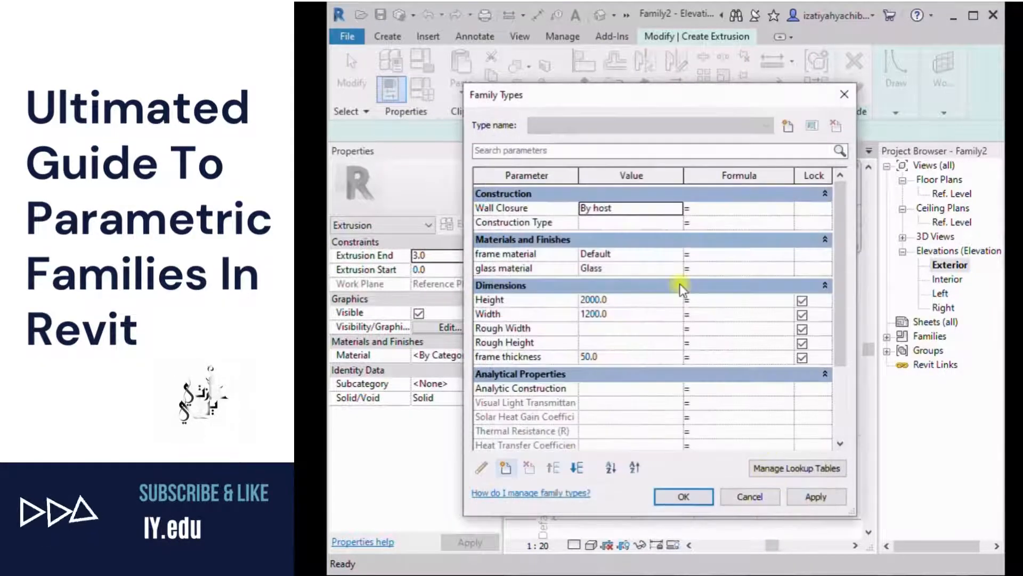
{"action": "left_click", "coordinate": [692, 486]}
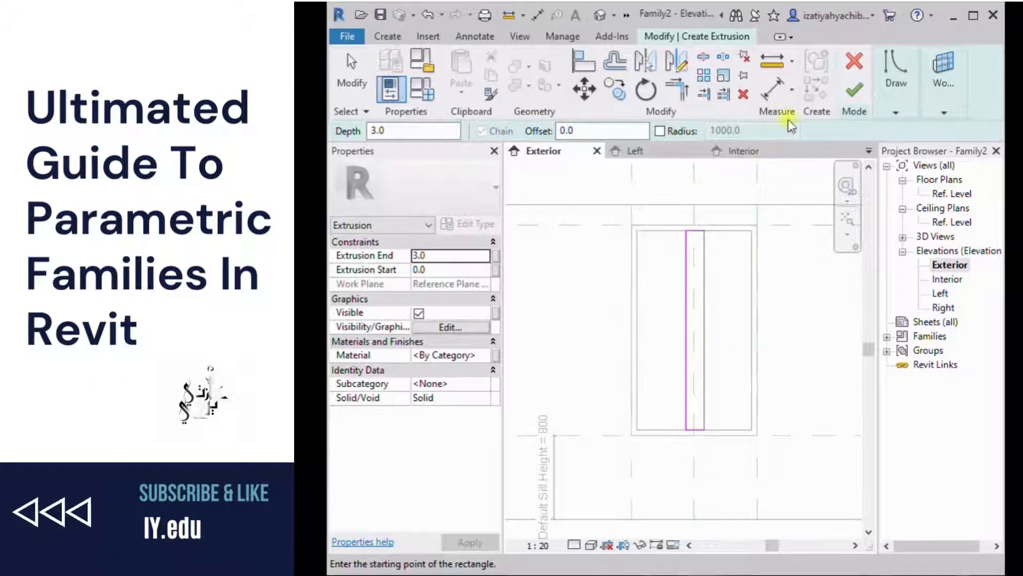
Dimension the distance from the frame's left inner edge to the mullion sketch's left edge
{"action": "key", "text": "d"}
{"action": "key", "text": "i"}
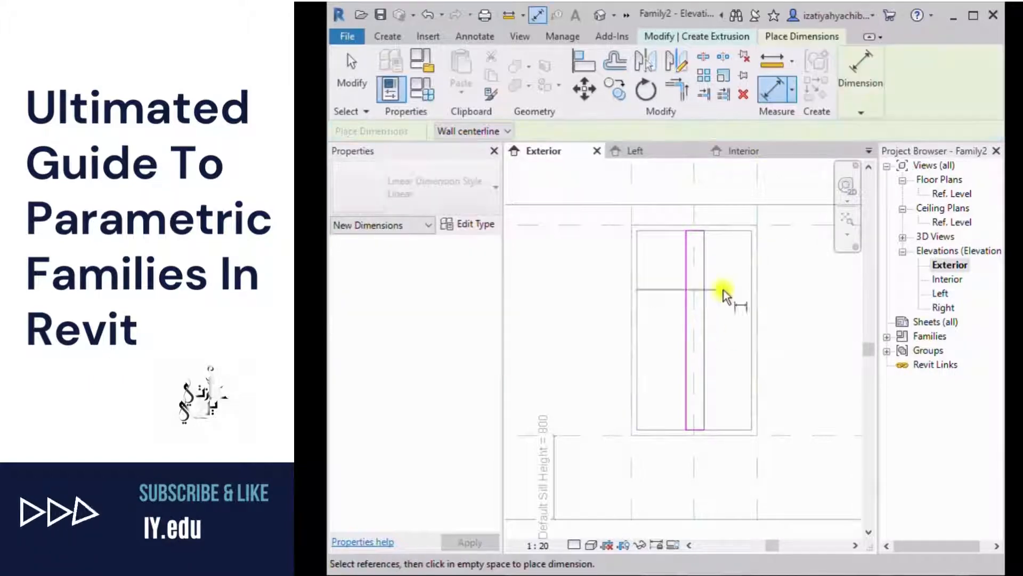
{"action": "left_click", "coordinate": [686, 273]}
{"action": "left_click", "coordinate": [667, 257]}
{"action": "left_click", "coordinate": [702, 344]}
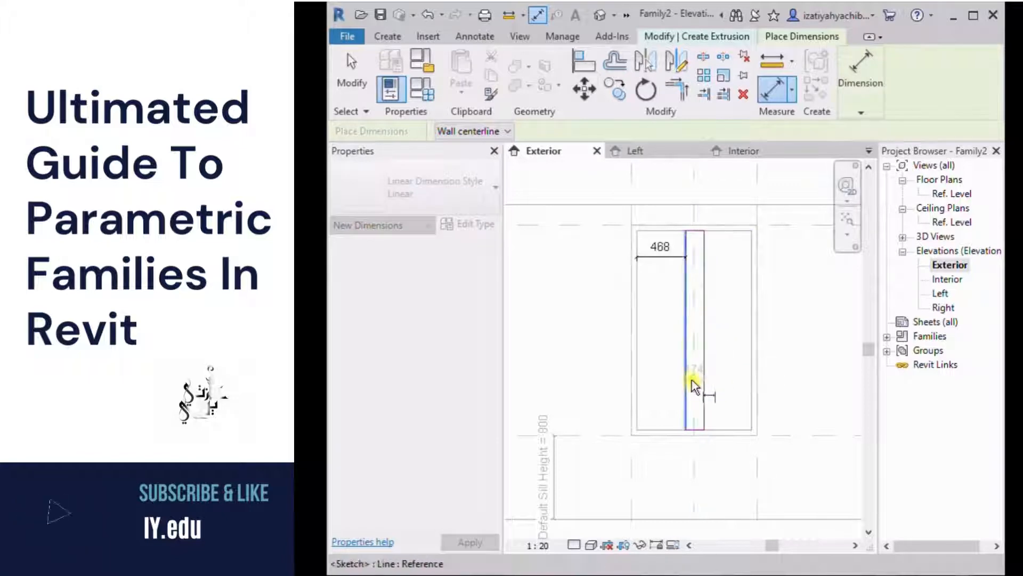
{"action": "key", "text": "Escape"}
{"action": "key", "text": "Escape"}
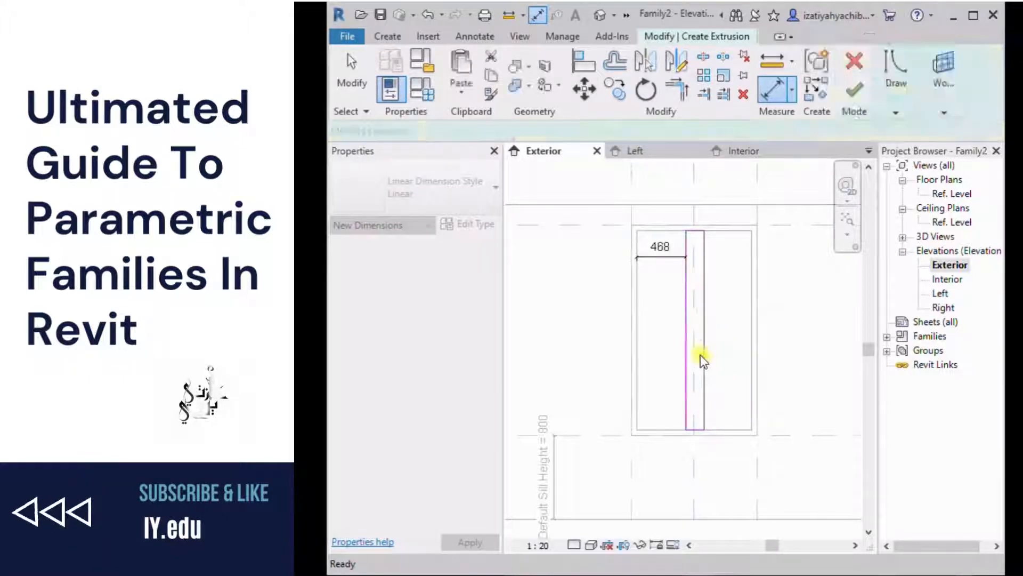
Dimension the mullion sketch's width between its two vertical edges
{"action": "scroll", "coordinate": [700, 352], "scroll_direction": "up", "scroll_amount": 2}
{"action": "left_click", "coordinate": [774, 89]}
{"action": "left_click", "coordinate": [683, 283]}
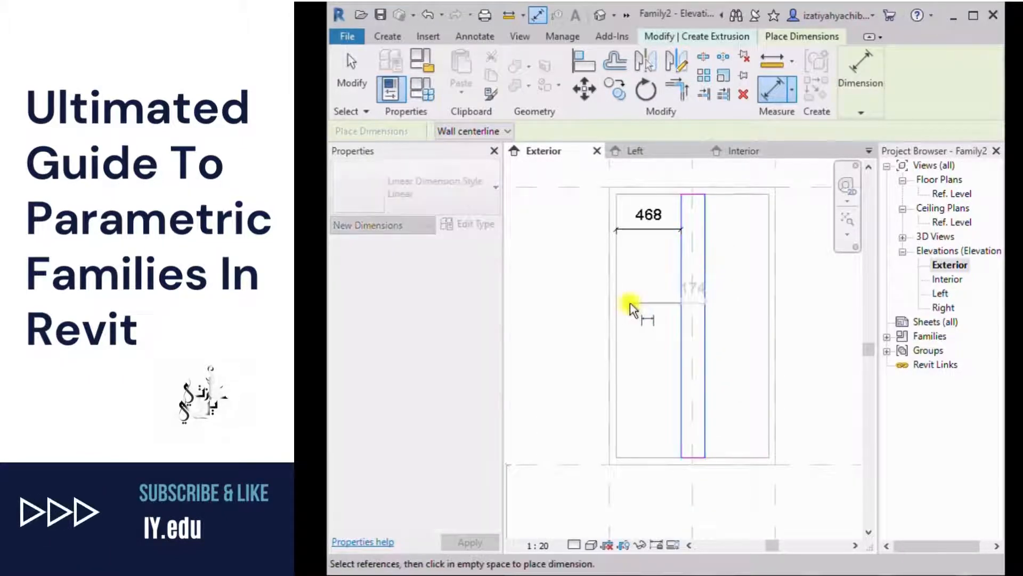
{"action": "left_click", "coordinate": [664, 318]}
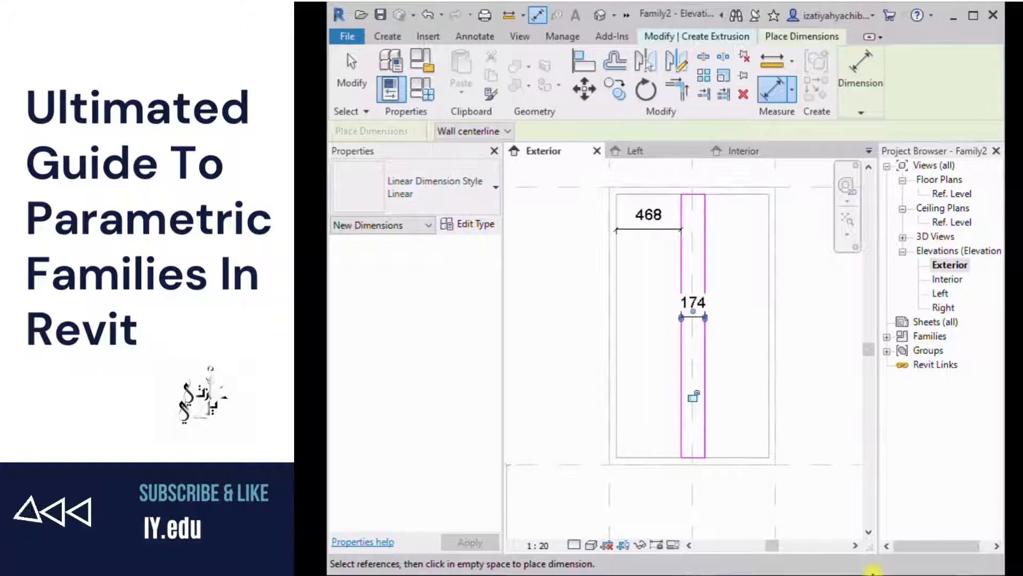
{"action": "key", "text": "Escape"}
{"action": "key", "text": "Escape"}
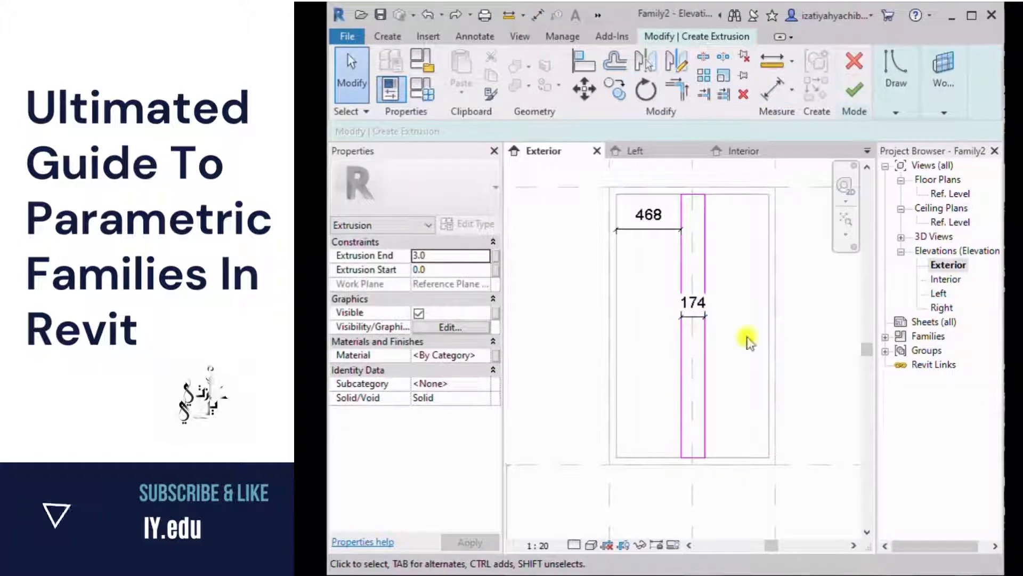
Label the dimension between frame and mullion with a new type parameter named "mullion distance to frame" under Dimensions
{"action": "left_click", "coordinate": [642, 228]}
{"action": "left_click", "coordinate": [850, 111]}
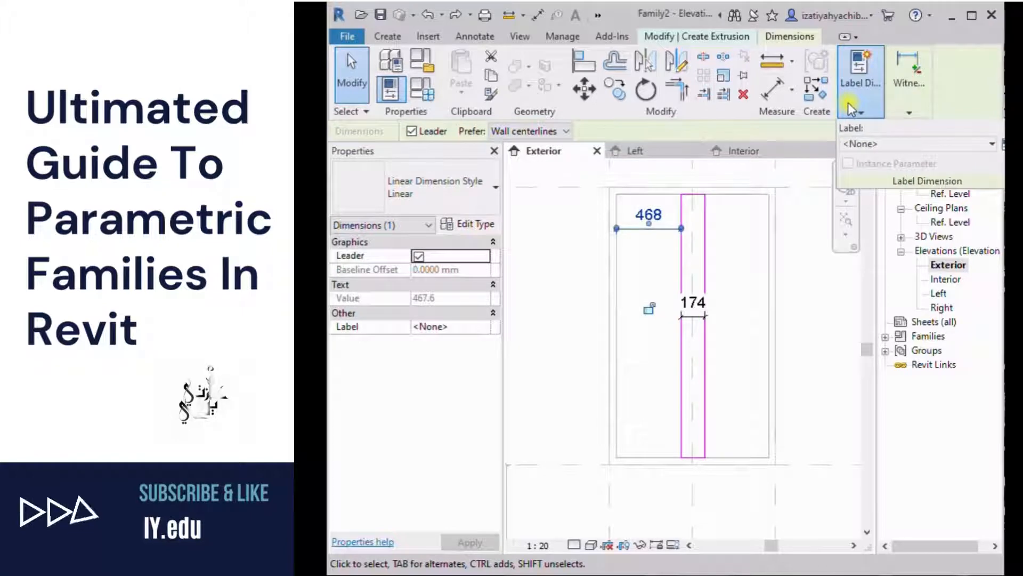
{"action": "left_click", "coordinate": [964, 148]}
{"action": "left_click", "coordinate": [964, 148]}
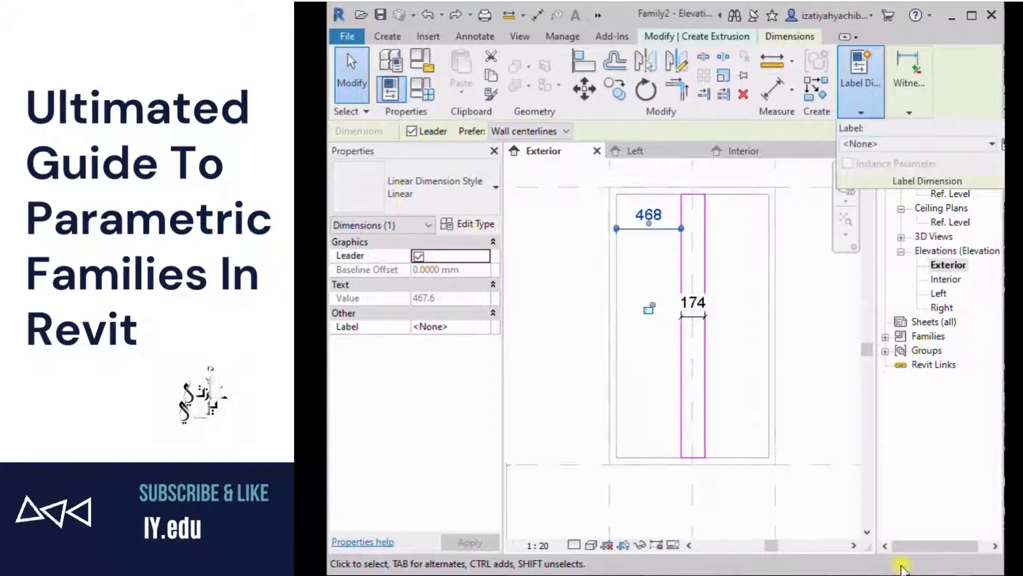
{"action": "left_click", "coordinate": [861, 112]}
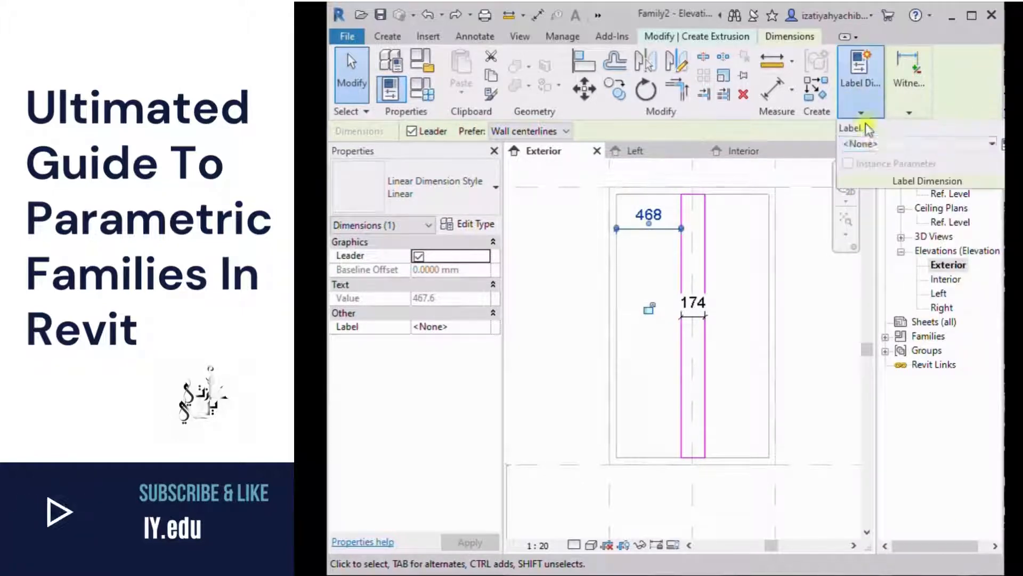
{"action": "left_click", "coordinate": [1001, 147]}
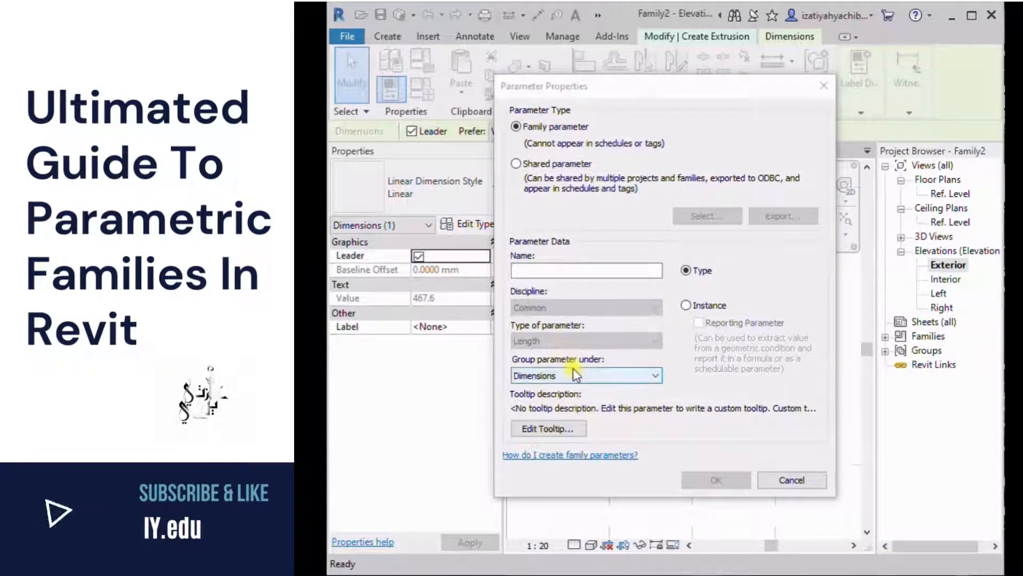
{"action": "left_click", "coordinate": [608, 271]}
{"action": "type", "text": "mullion distance to frame"}
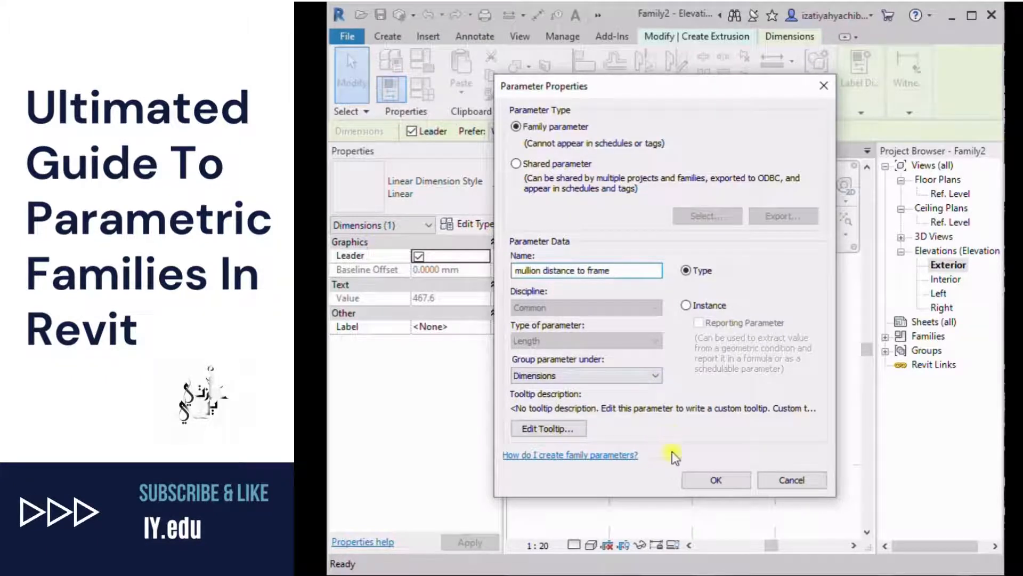
{"action": "left_click", "coordinate": [704, 472]}
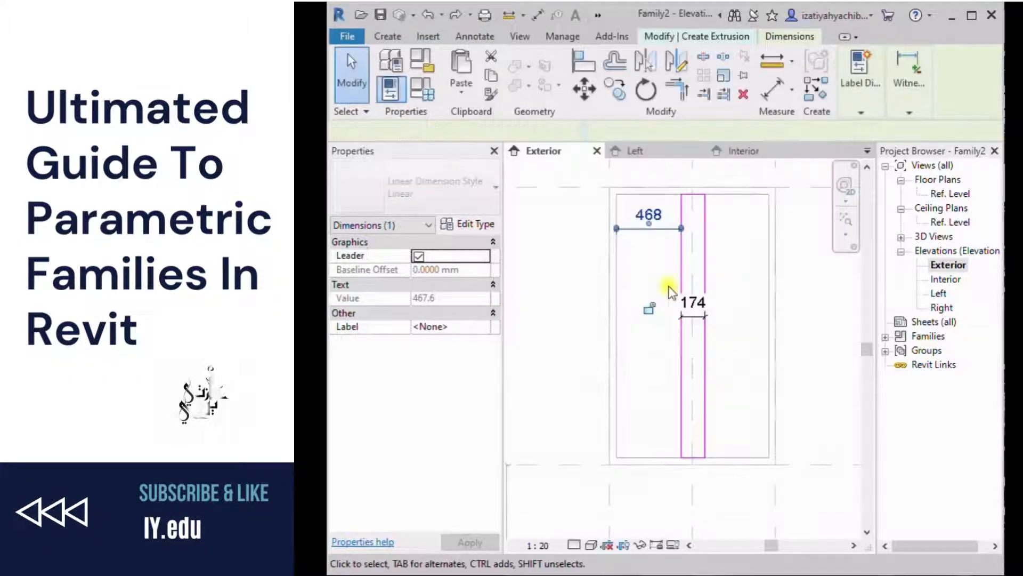
Label the mullion width dimension with a new type parameter named "mullion thickness" under Dimensions and finish the extrusion sketch
{"action": "left_click", "coordinate": [703, 315]}
{"action": "mouse_move", "coordinate": [875, 113]}
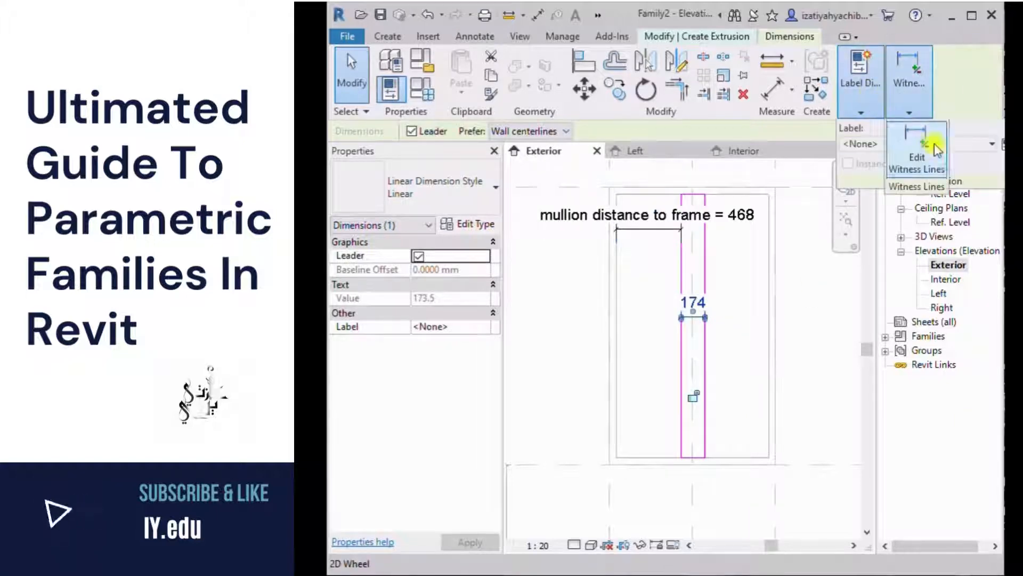
{"action": "left_click", "coordinate": [1000, 145]}
{"action": "type", "text": "mu"}
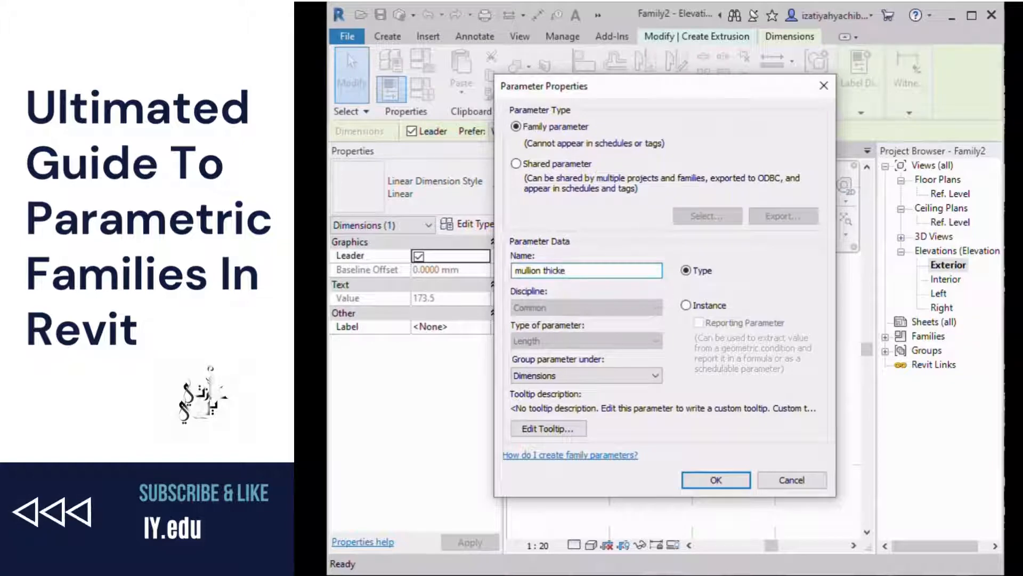
{"action": "type", "text": "llion thickness"}
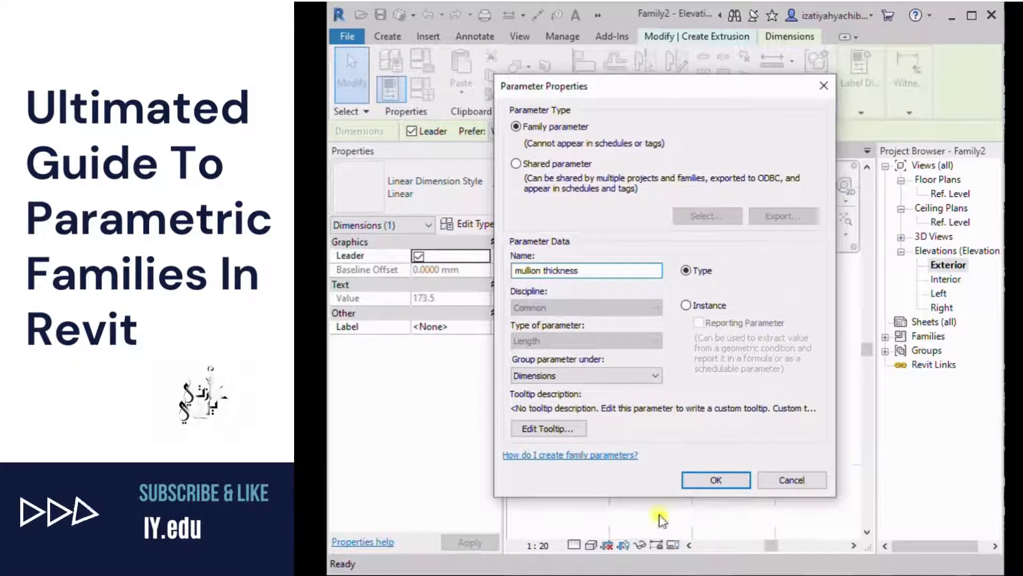
{"action": "left_click", "coordinate": [715, 478]}
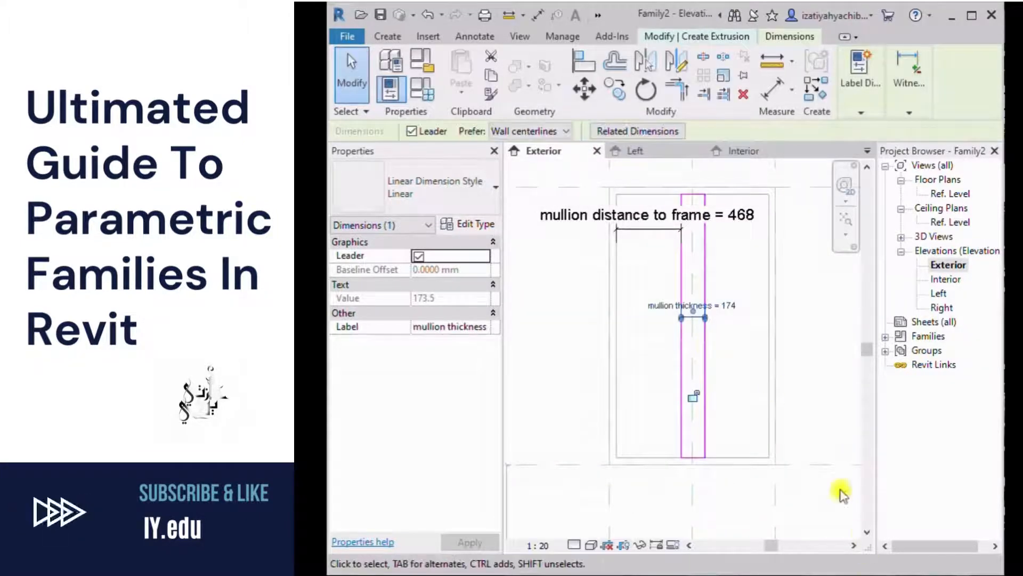
{"action": "left_click", "coordinate": [744, 42]}
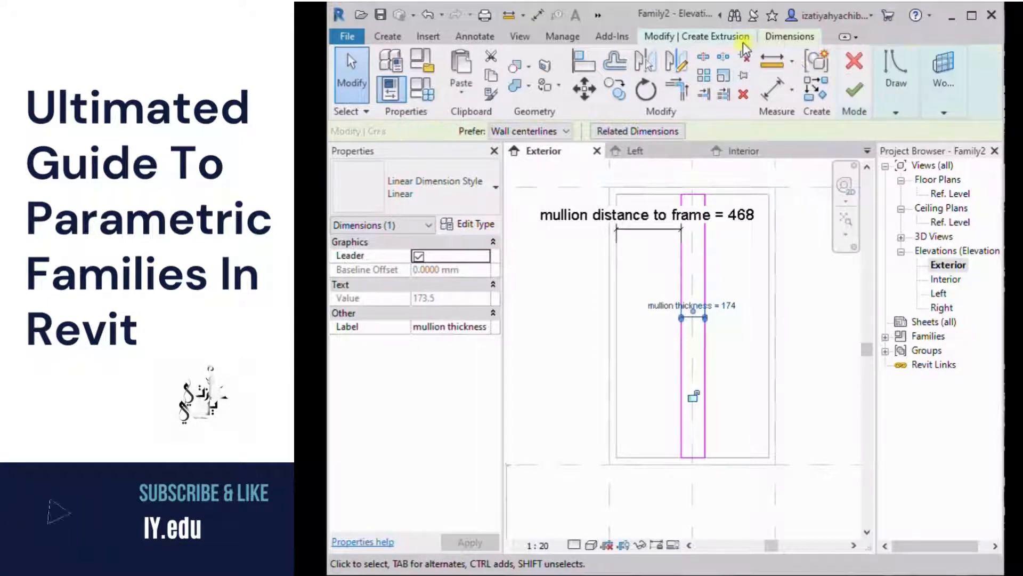
{"action": "left_click", "coordinate": [855, 91]}
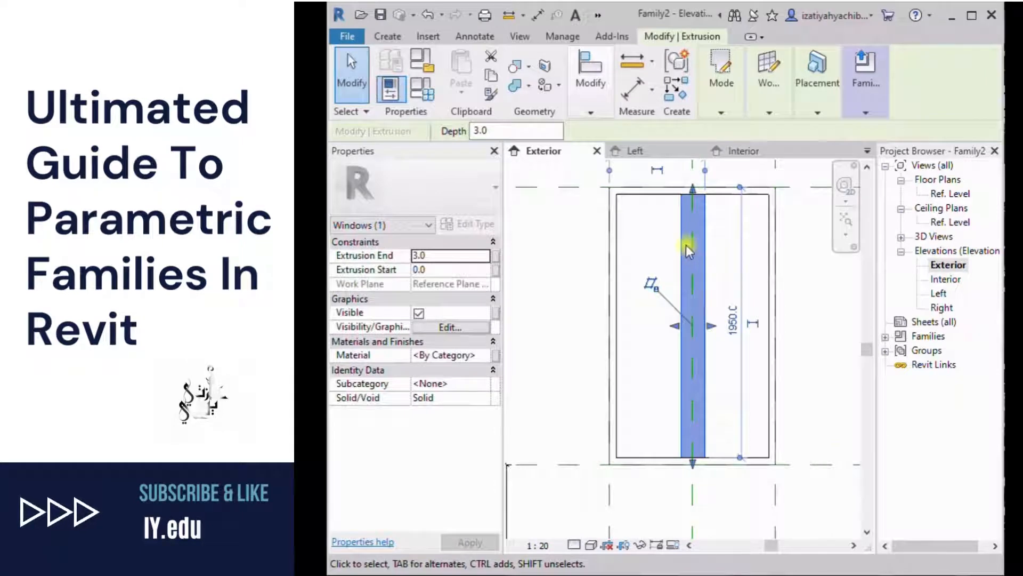
In the family types, set the mullion thickness to 30 and the mullion distance to frame to 500, and apply
{"action": "left_click", "coordinate": [421, 97]}
{"action": "left_click_drag", "start_coordinate": [874, 104], "coordinate": [573, 75]}
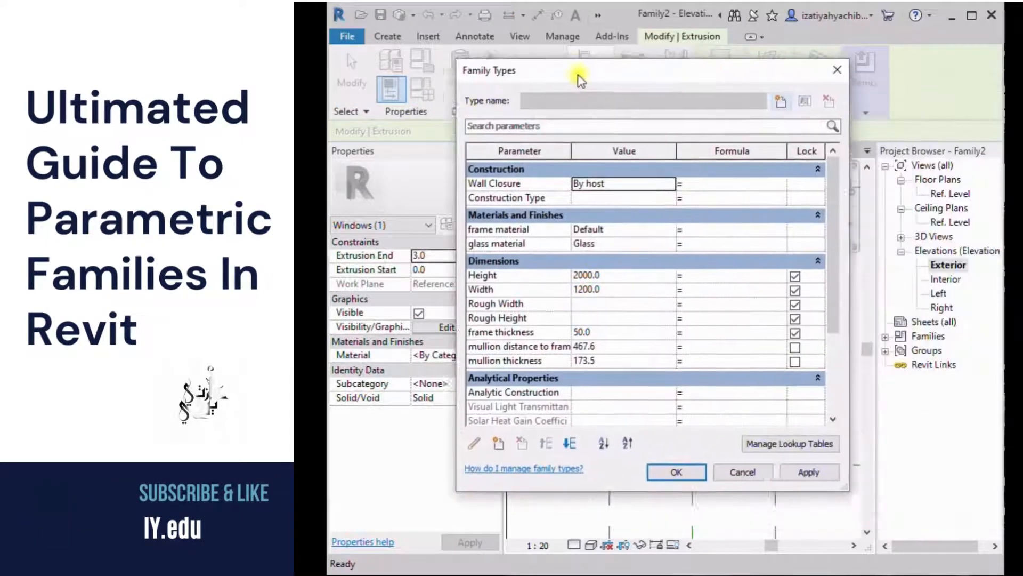
{"action": "left_click", "coordinate": [598, 345]}
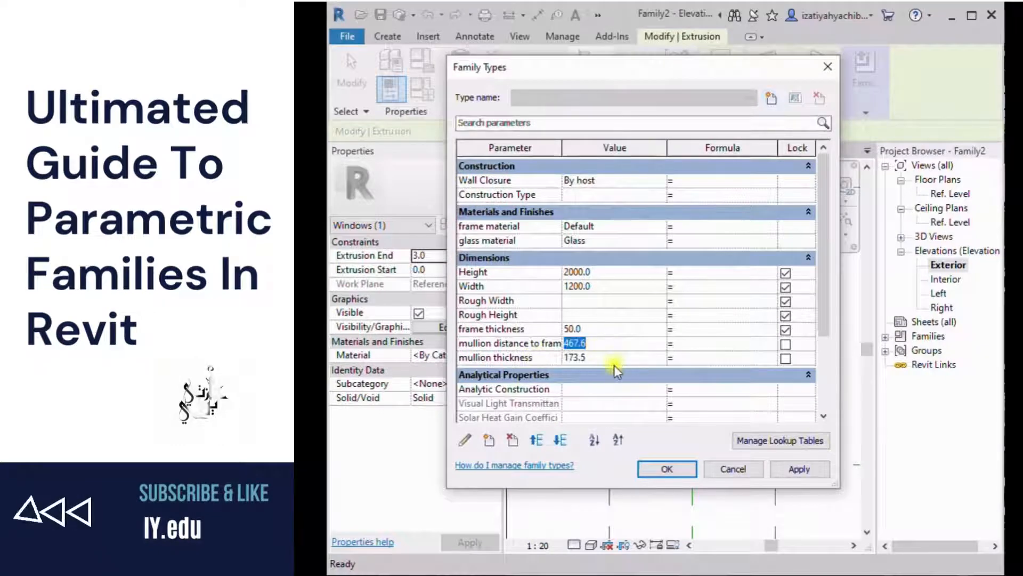
{"action": "left_click", "coordinate": [614, 363]}
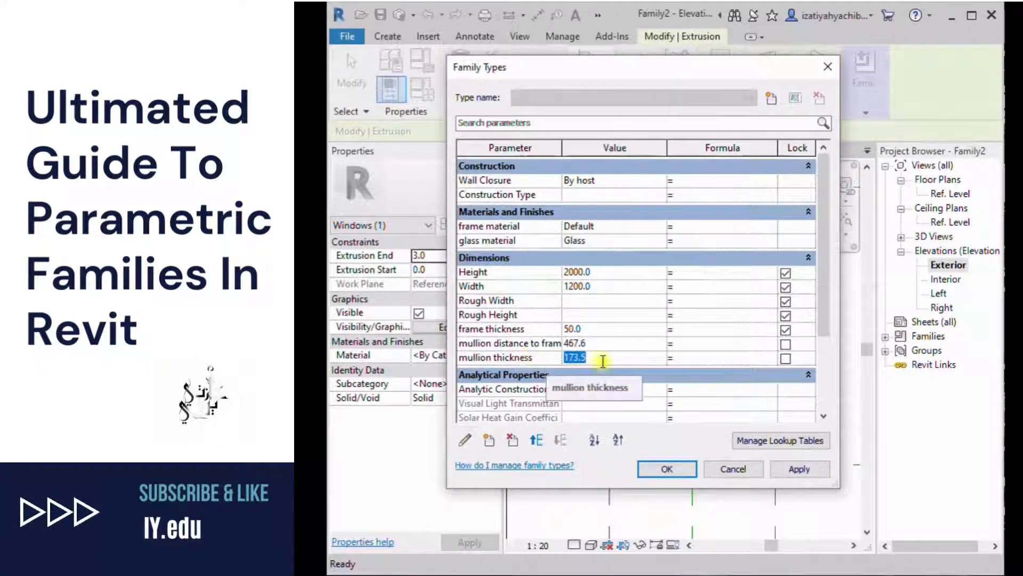
{"action": "left_click_drag", "start_coordinate": [670, 67], "coordinate": [543, 51]}
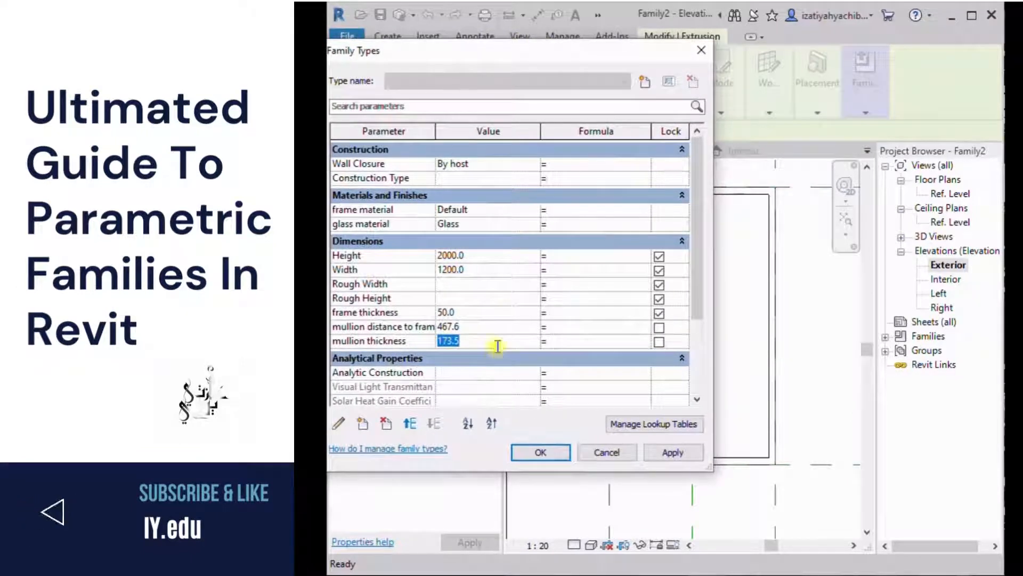
{"action": "left_click_drag", "start_coordinate": [613, 49], "coordinate": [582, 46]}
{"action": "type", "text": "50"}
{"action": "left_click", "coordinate": [629, 453]}
{"action": "left_click", "coordinate": [475, 334]}
{"action": "type", "text": "30"}
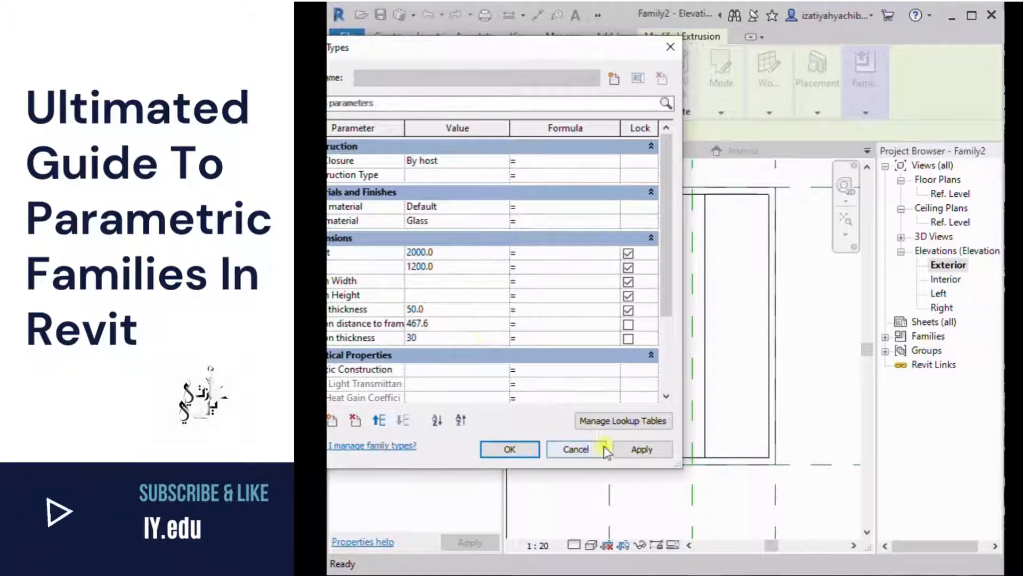
{"action": "left_click", "coordinate": [436, 309]}
{"action": "left_click", "coordinate": [441, 323]}
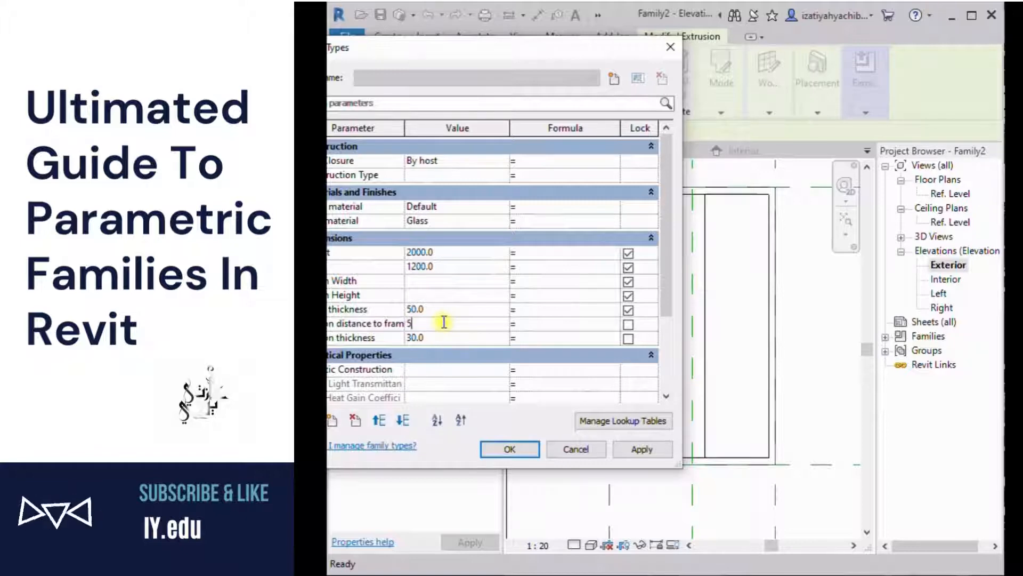
{"action": "left_click", "coordinate": [637, 449]}
Set the mullion thickness parameter to 50, apply it and close the family types
{"action": "left_click_drag", "start_coordinate": [577, 51], "coordinate": [605, 65]}
{"action": "left_click", "coordinate": [487, 350]}
{"action": "type", "text": "50"}
{"action": "left_click", "coordinate": [635, 460]}
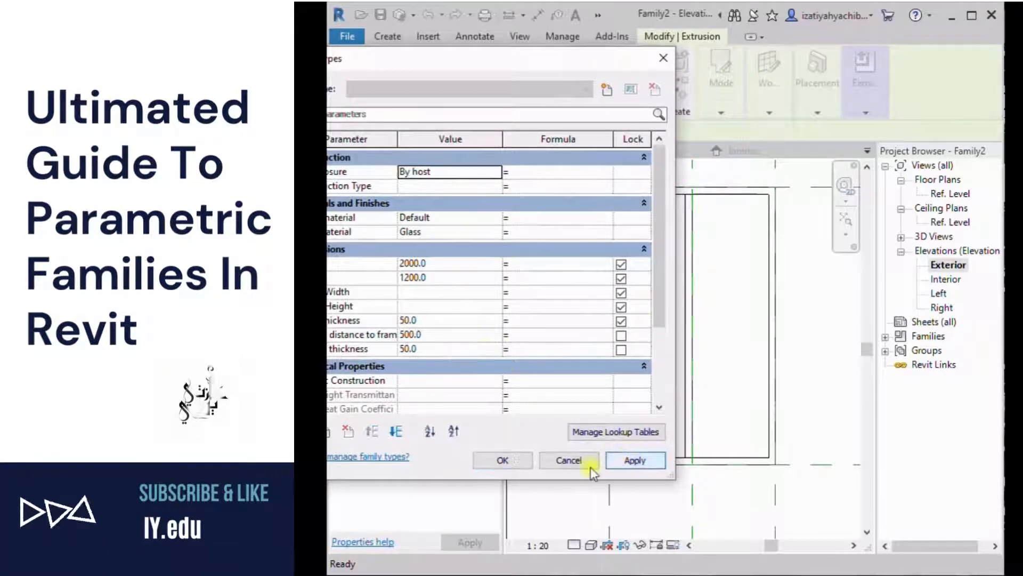
{"action": "left_click", "coordinate": [501, 462]}
{"action": "left_click", "coordinate": [783, 329]}
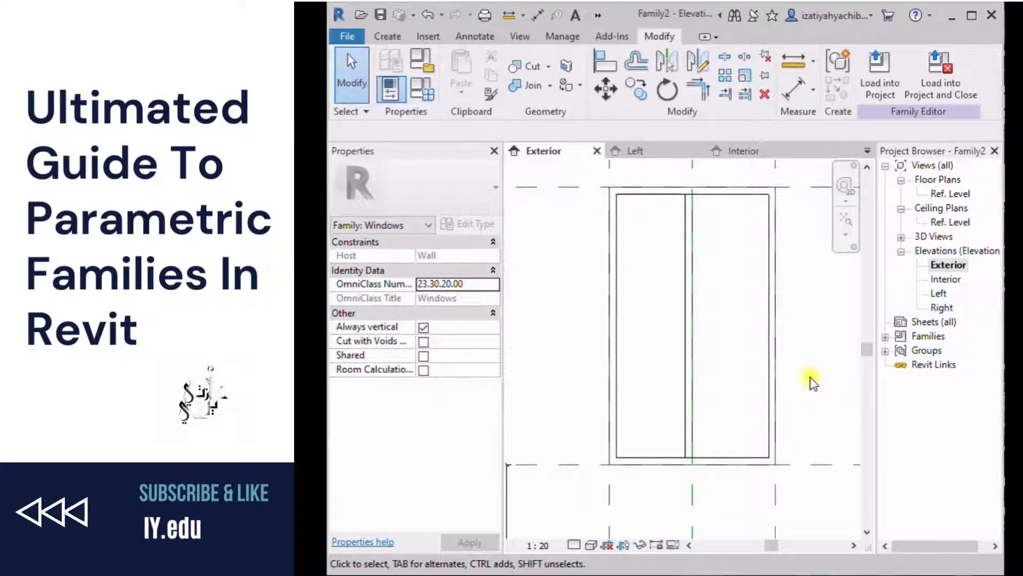
In the 3D view, stretch the mullion extrusion outward from the glass to a depth of about 466 mm
{"action": "double_click", "coordinate": [939, 292]}
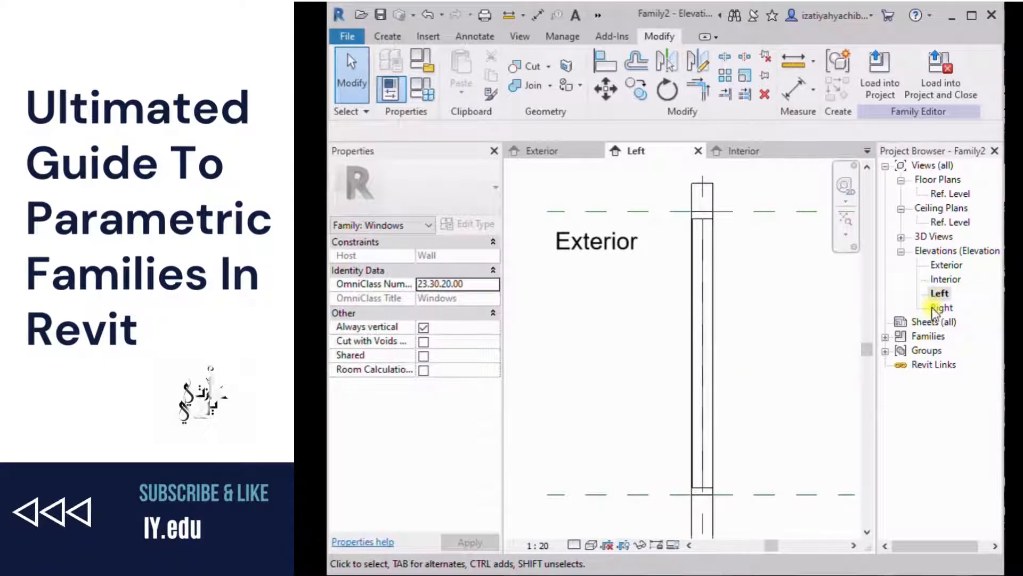
{"action": "left_click", "coordinate": [715, 364]}
{"action": "left_click", "coordinate": [598, 15]}
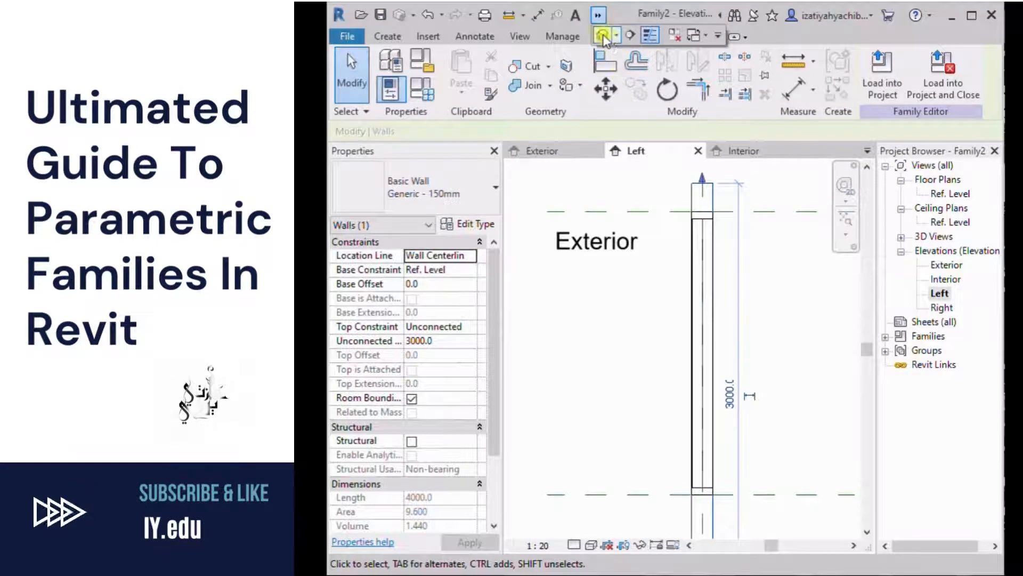
{"action": "left_click", "coordinate": [602, 36]}
{"action": "left_click", "coordinate": [683, 344]}
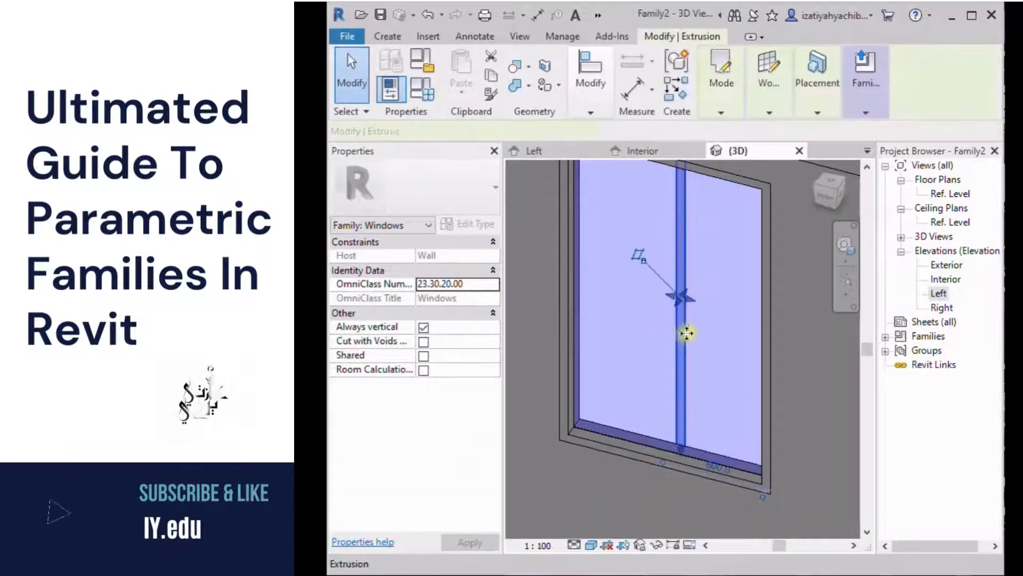
{"action": "left_click_drag", "start_coordinate": [680, 298], "coordinate": [653, 320]}
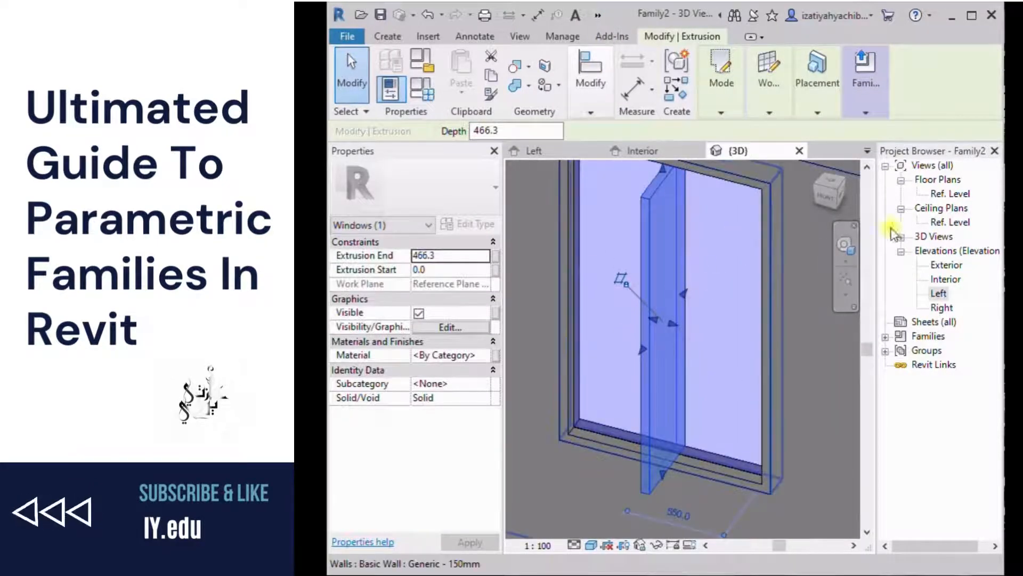
In the shaded Left elevation, shorten the mullion extrusion to the 150 mm wall depth and lock its exterior edge to the wall face
{"action": "double_click", "coordinate": [937, 294]}
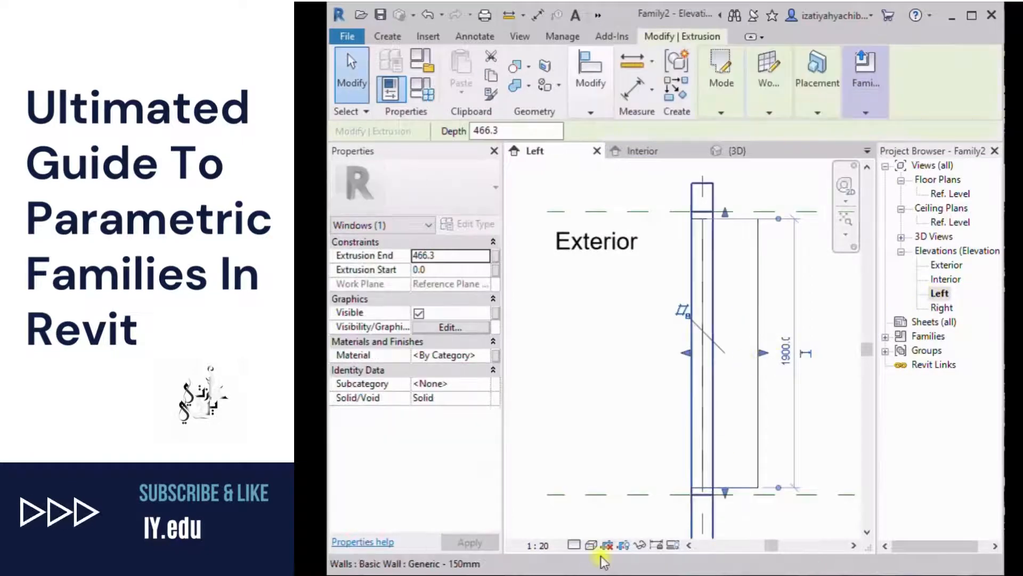
{"action": "left_click", "coordinate": [590, 544]}
{"action": "left_click", "coordinate": [617, 479]}
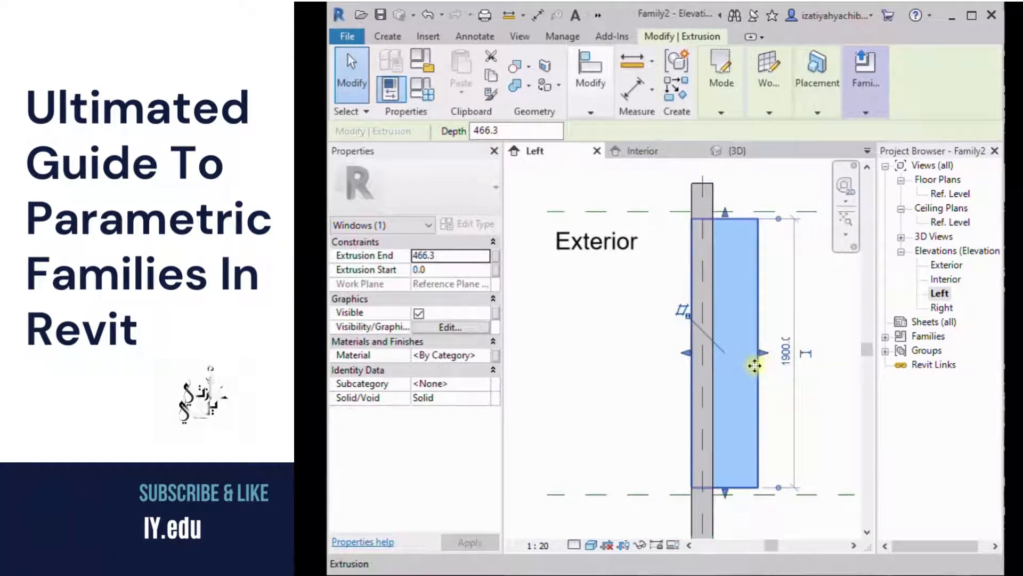
{"action": "left_click_drag", "start_coordinate": [755, 366], "coordinate": [686, 354]}
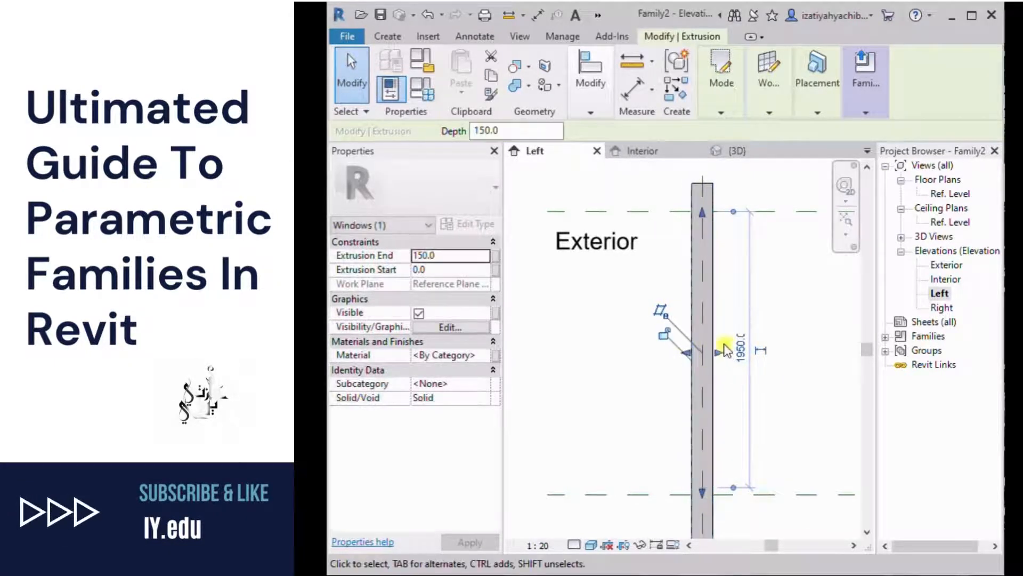
{"action": "scroll", "coordinate": [622, 249], "scroll_direction": "down", "scroll_amount": 1}
{"action": "scroll", "coordinate": [672, 323], "scroll_direction": "up", "scroll_amount": 1}
{"action": "left_click", "coordinate": [656, 327]}
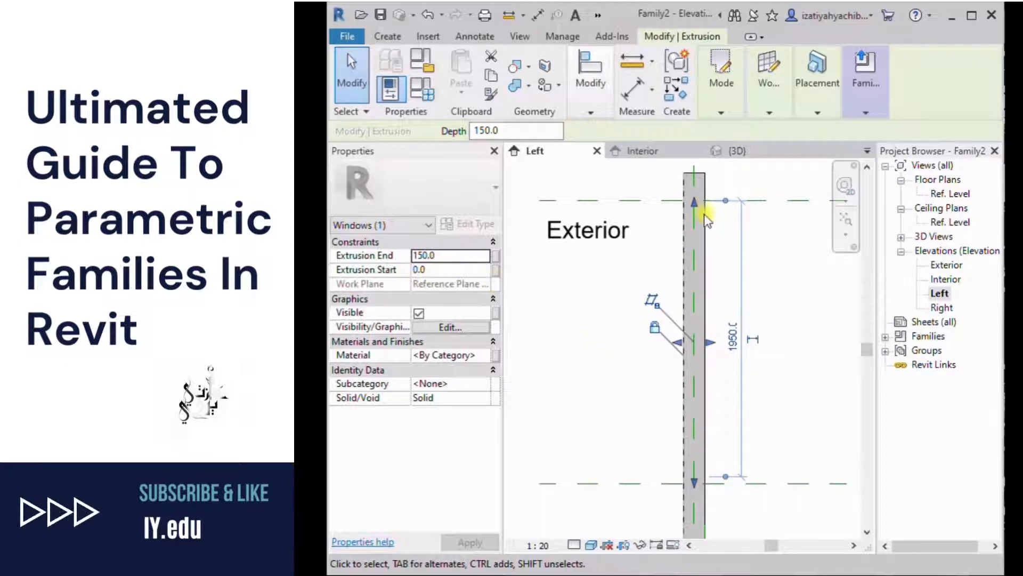
Change the host wall's type to Generic - 300mm to test the locked mullion
{"action": "left_click", "coordinate": [725, 181]}
{"action": "left_click", "coordinate": [703, 191]}
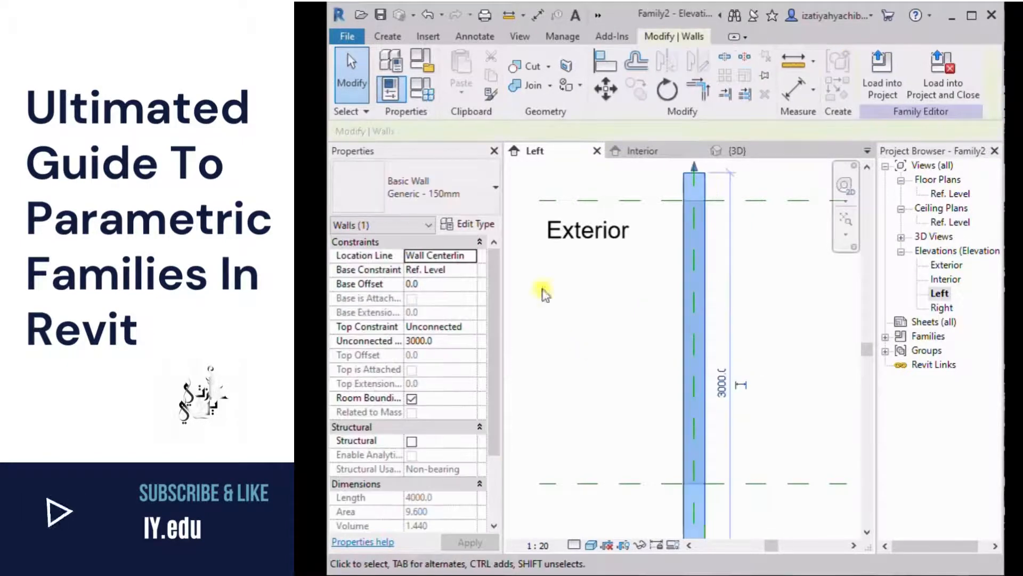
{"action": "left_click", "coordinate": [472, 194]}
{"action": "left_click", "coordinate": [455, 298]}
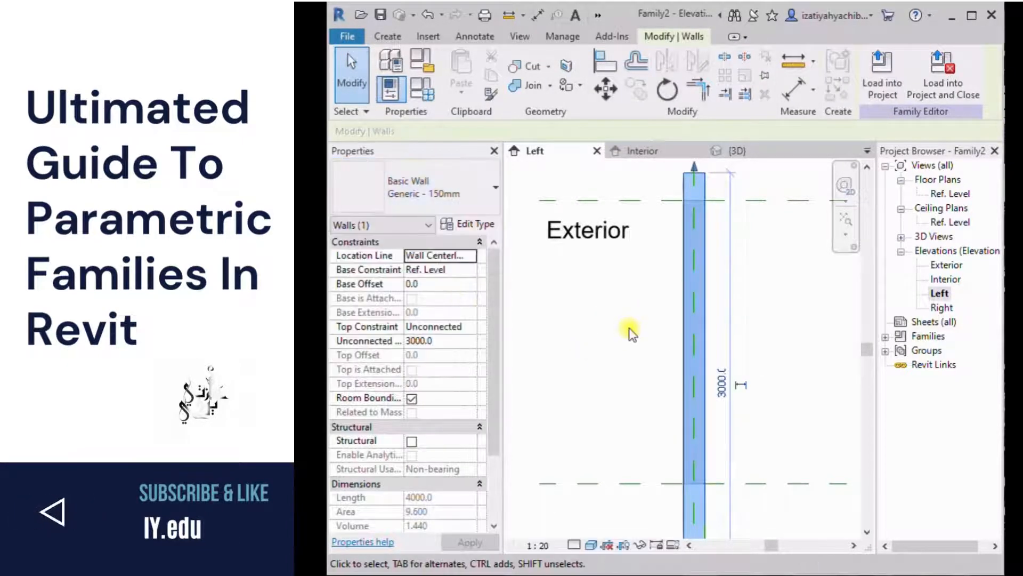
{"action": "left_click", "coordinate": [477, 192]}
{"action": "left_click", "coordinate": [468, 302]}
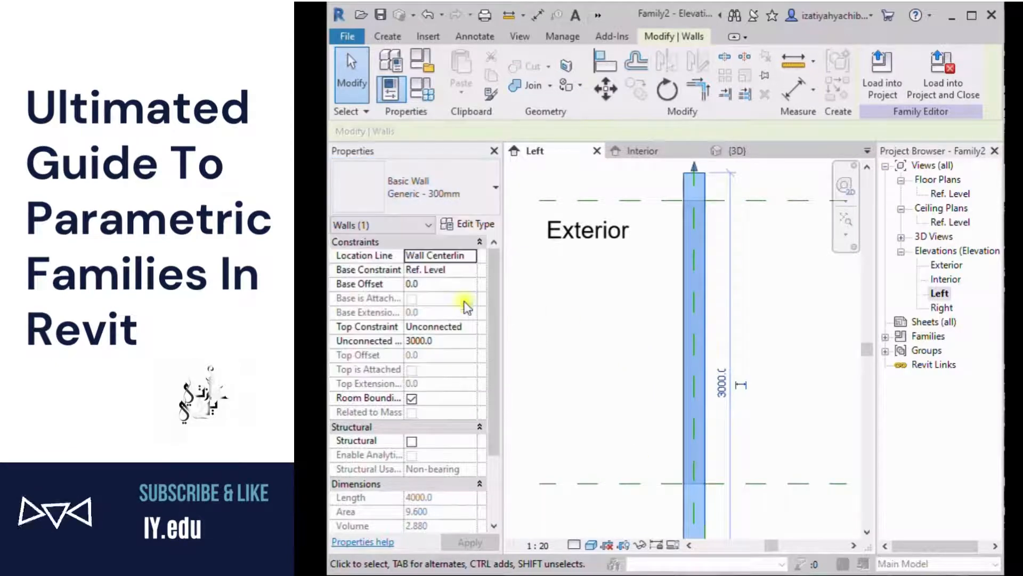
{"action": "left_click", "coordinate": [663, 423]}
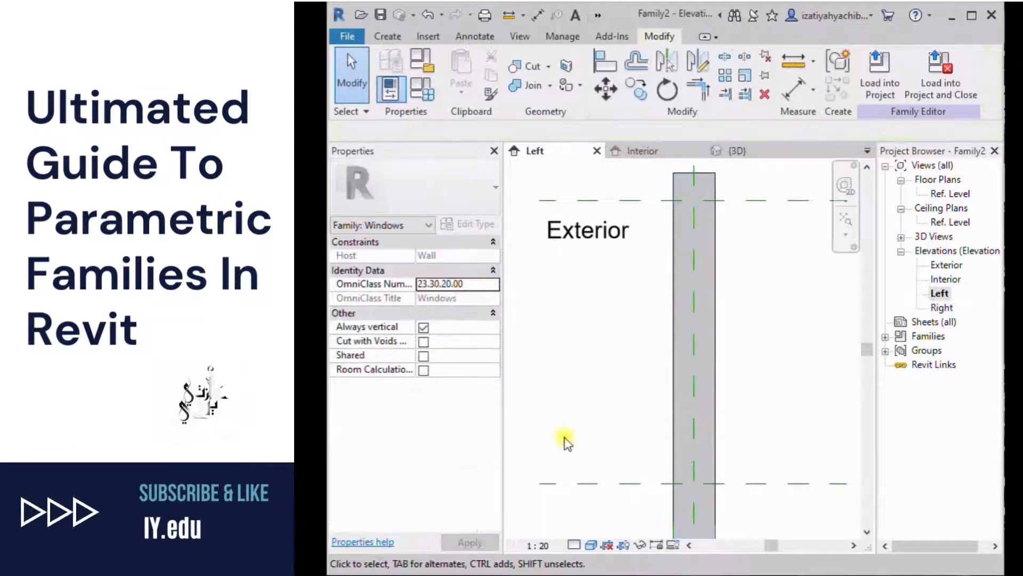
Switch the host wall back to the 150 mm generic type and set the Left elevation's visual style to Hidden Line
{"action": "left_click", "coordinate": [670, 423]}
{"action": "left_click", "coordinate": [474, 194]}
{"action": "left_click", "coordinate": [456, 262]}
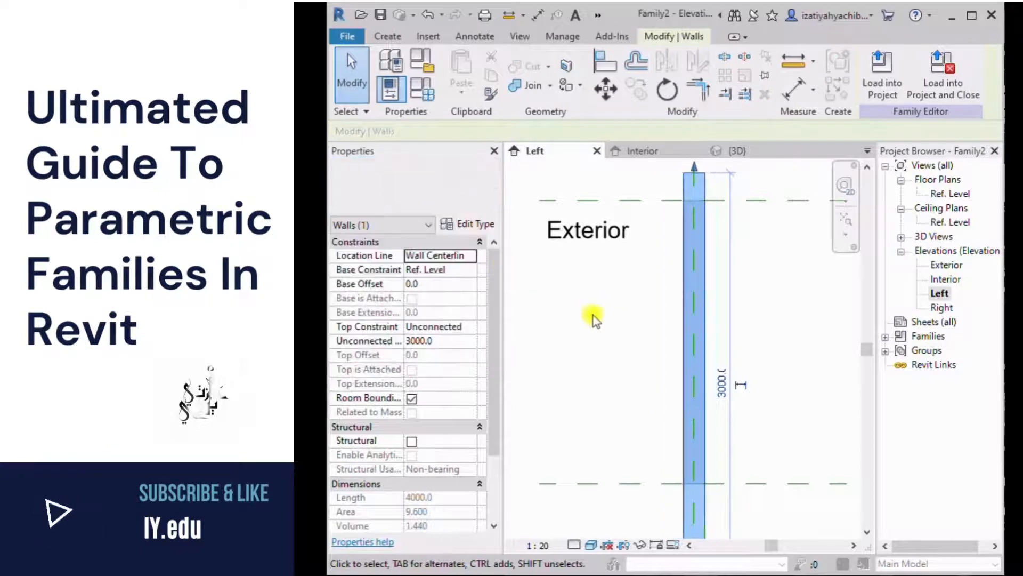
{"action": "left_click", "coordinate": [585, 316]}
{"action": "left_click", "coordinate": [590, 544]}
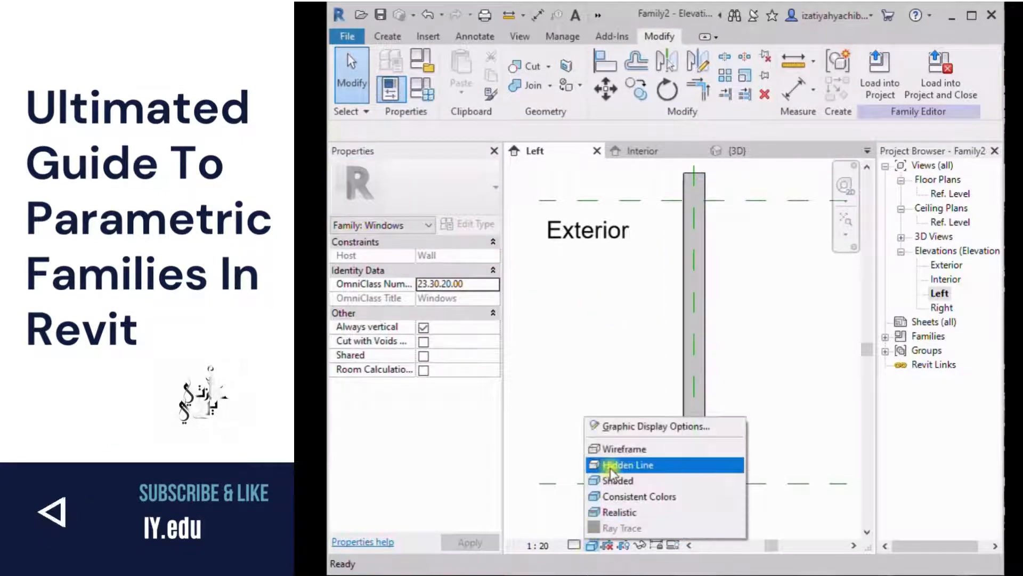
{"action": "left_click", "coordinate": [610, 469]}
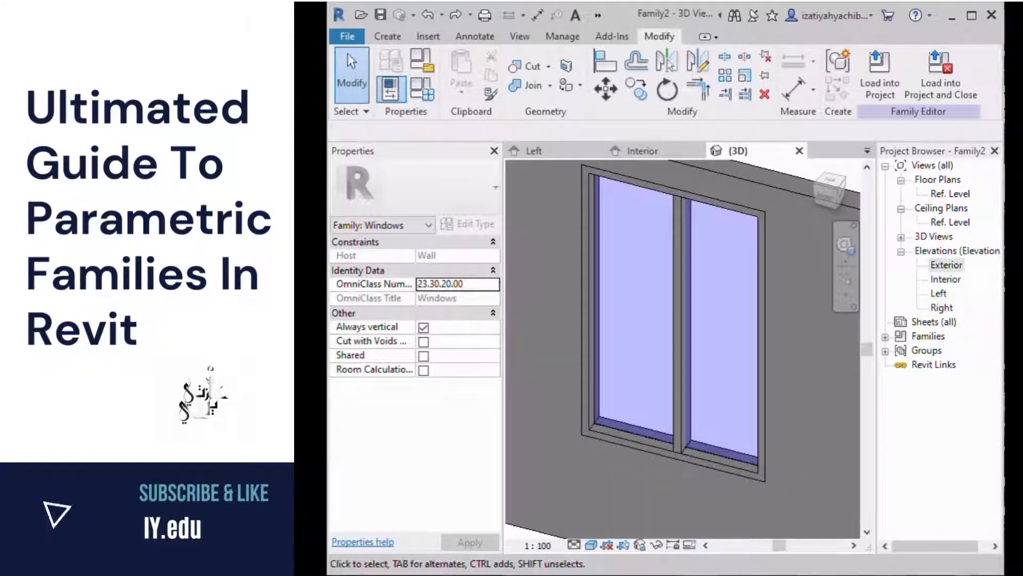
Associate the mullion's material with the existing "frame material" family parameter
{"action": "left_click", "coordinate": [686, 414]}
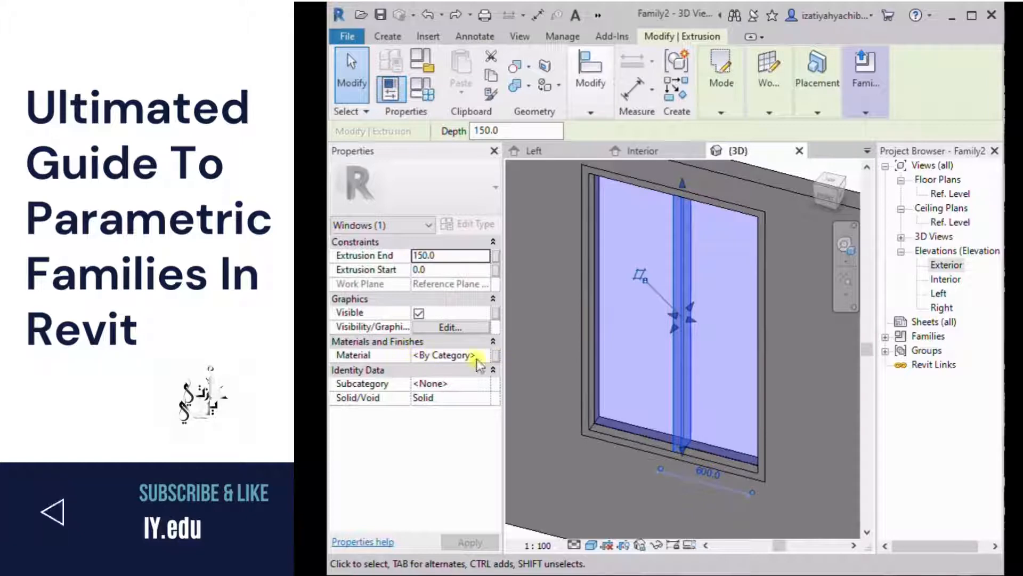
{"action": "left_click", "coordinate": [495, 356]}
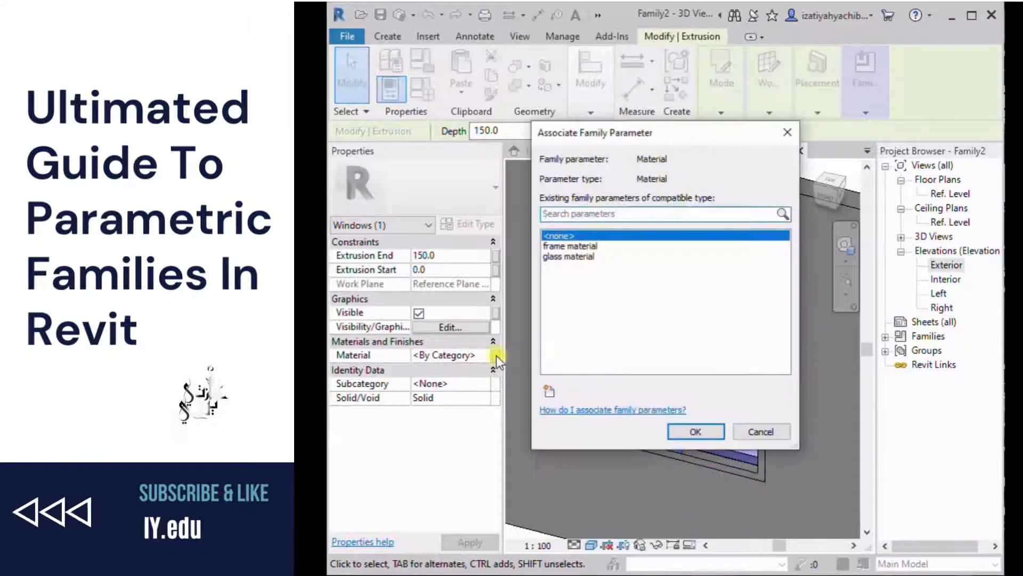
{"action": "left_click", "coordinate": [581, 247]}
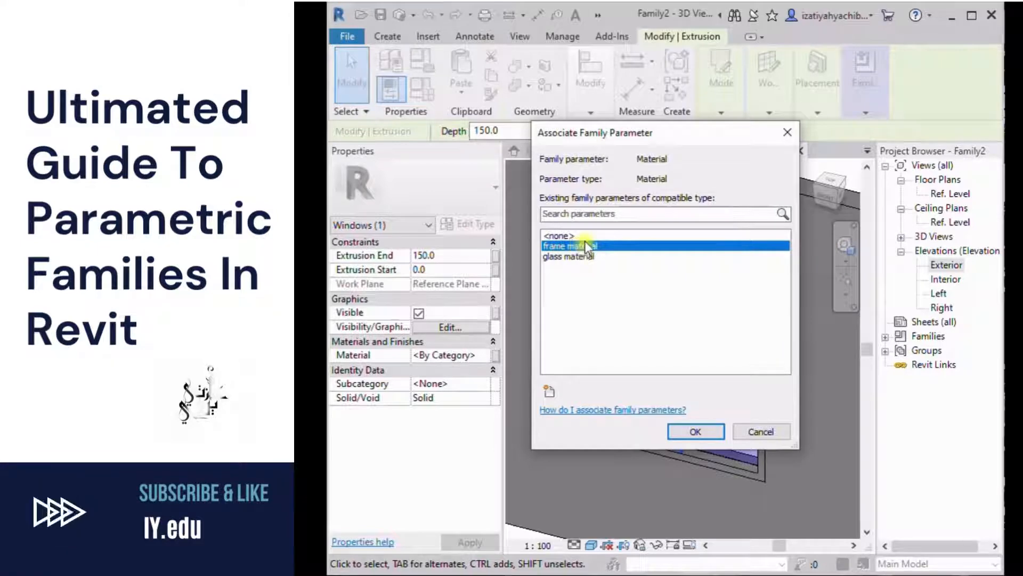
{"action": "left_click", "coordinate": [697, 429]}
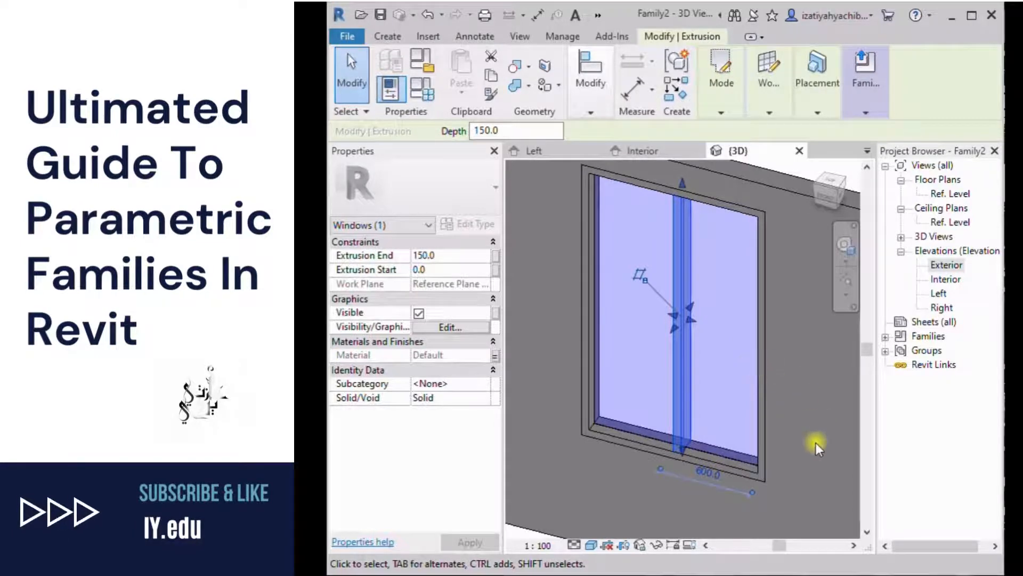
Load the window family into the HOUSE A project, ready for placement in its 3D view
{"action": "scroll", "coordinate": [676, 430], "scroll_direction": "down", "scroll_amount": 2}
{"action": "left_click", "coordinate": [689, 239]}
{"action": "mouse_move", "coordinate": [681, 291]}
{"action": "middle_mouse_down", "text": "shift"}
{"action": "mouse_move", "coordinate": [703, 257]}
{"action": "mouse_move", "coordinate": [666, 278]}
{"action": "middle_mouse_up", "text": "shift"}
{"action": "scroll", "coordinate": [738, 283], "scroll_direction": "down", "scroll_amount": 2}
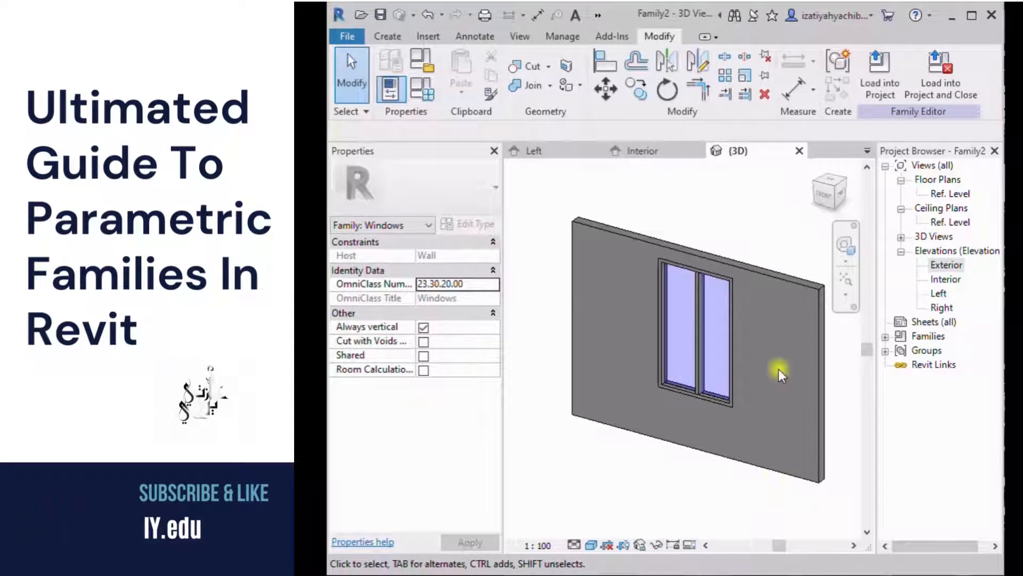
{"action": "left_click", "coordinate": [889, 93]}
{"action": "middle_click_drag", "start_coordinate": [743, 395], "coordinate": [703, 402], "text": "shift"}
{"action": "scroll", "coordinate": [704, 408], "scroll_direction": "up", "scroll_amount": 4}
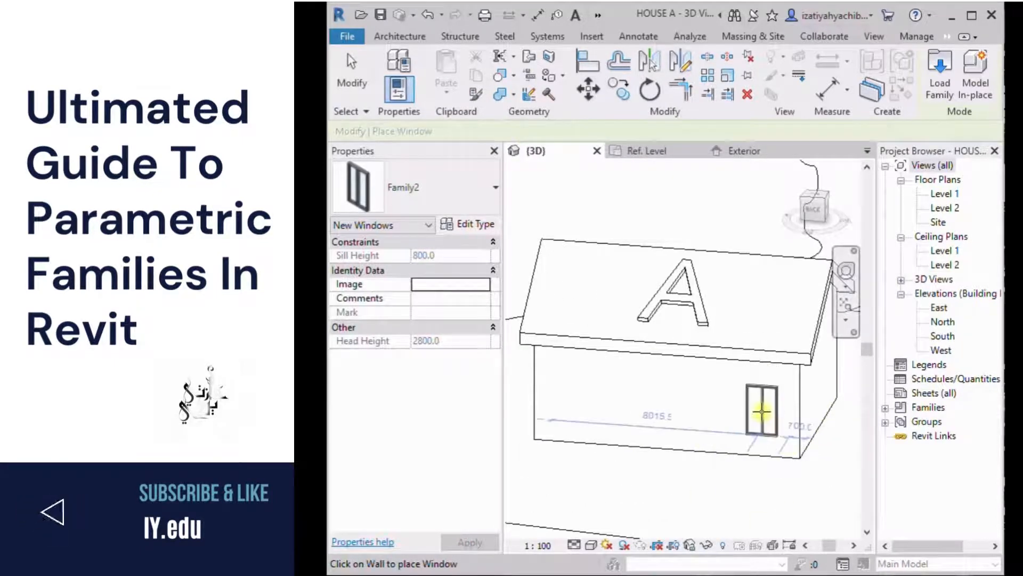
Place three Family2 windows along the back wall of the house and dismiss the save reminder
{"action": "left_click", "coordinate": [762, 411]}
{"action": "left_click", "coordinate": [669, 402]}
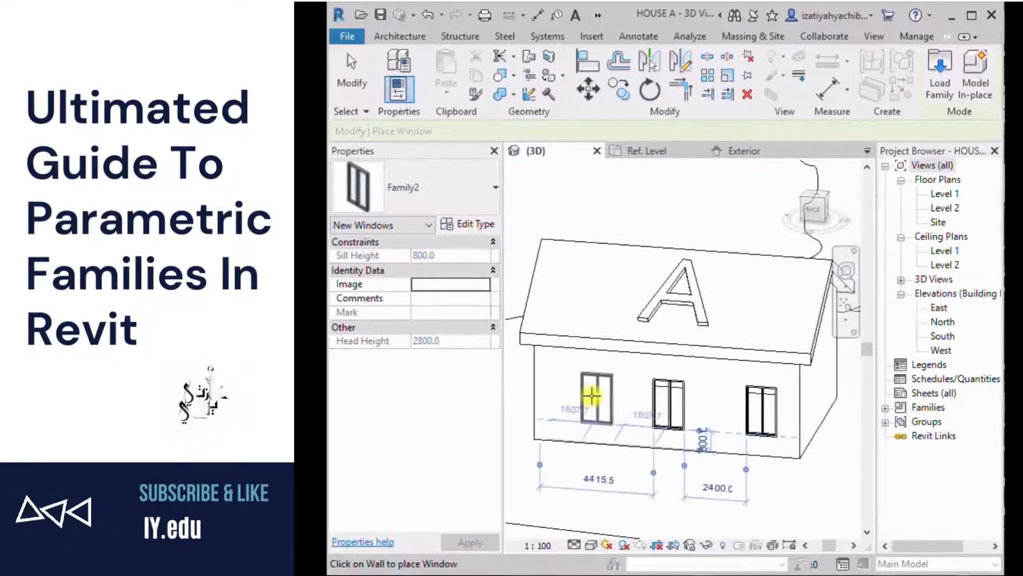
{"action": "left_click", "coordinate": [580, 397]}
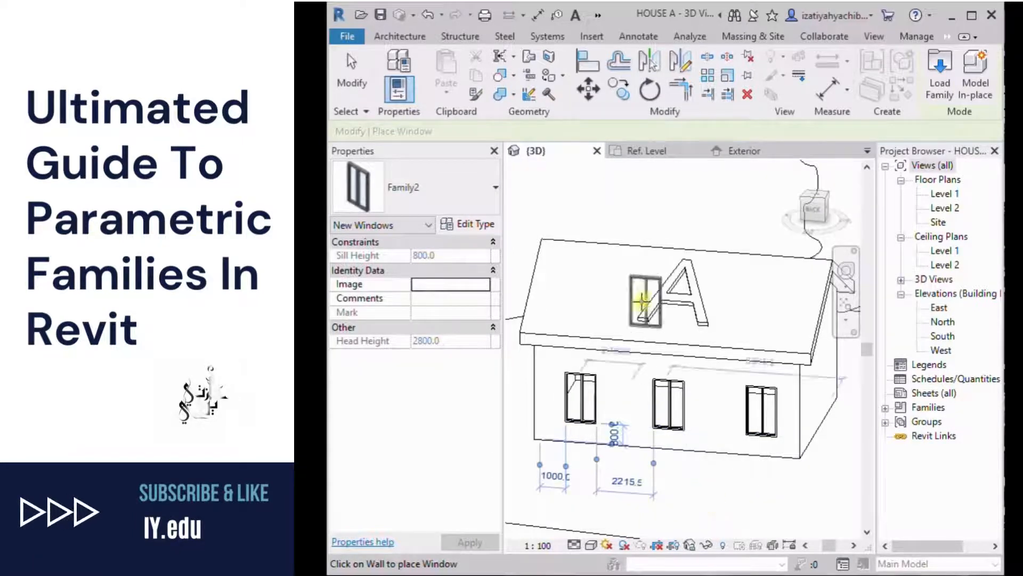
{"action": "left_click", "coordinate": [349, 72]}
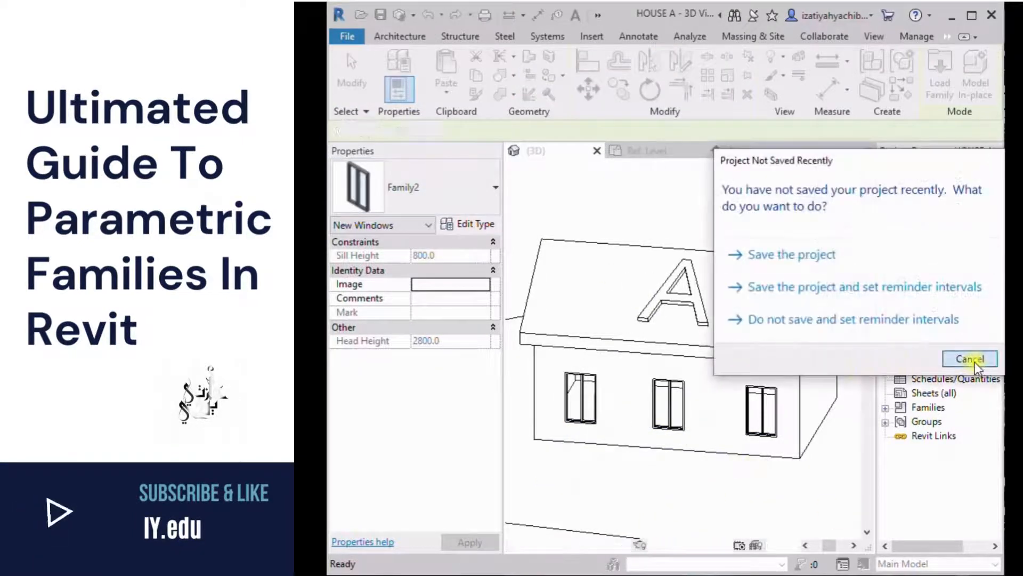
{"action": "left_click", "coordinate": [969, 358]}
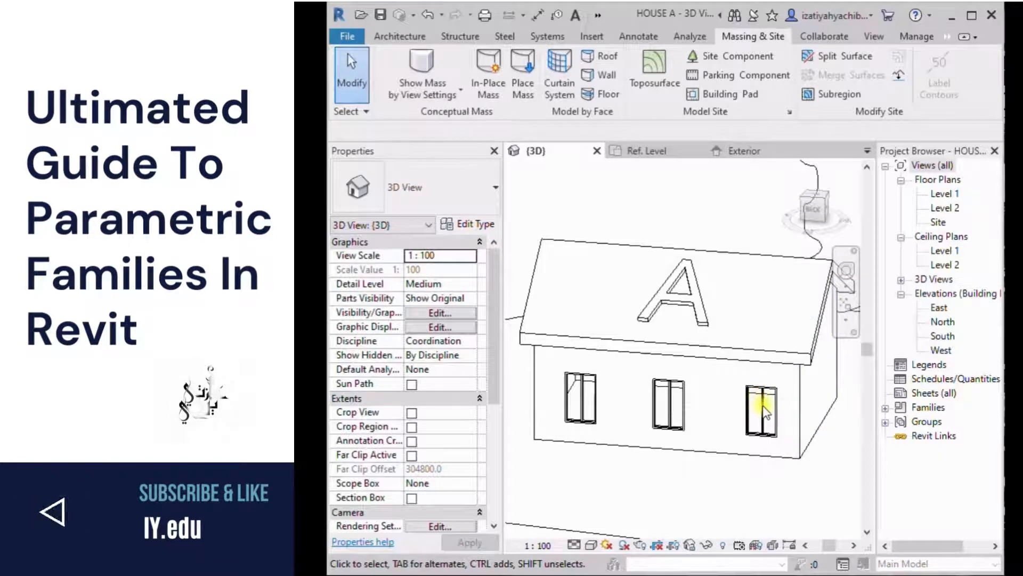
Set the Family2 window type's height and width to 600
{"action": "scroll", "coordinate": [738, 432], "scroll_direction": "down", "scroll_amount": 1}
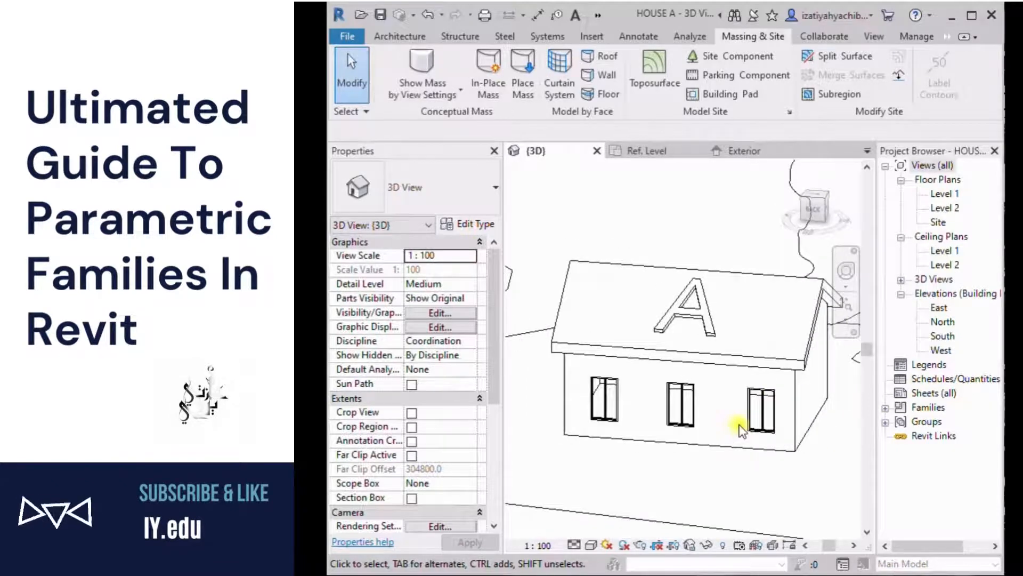
{"action": "left_click", "coordinate": [678, 427]}
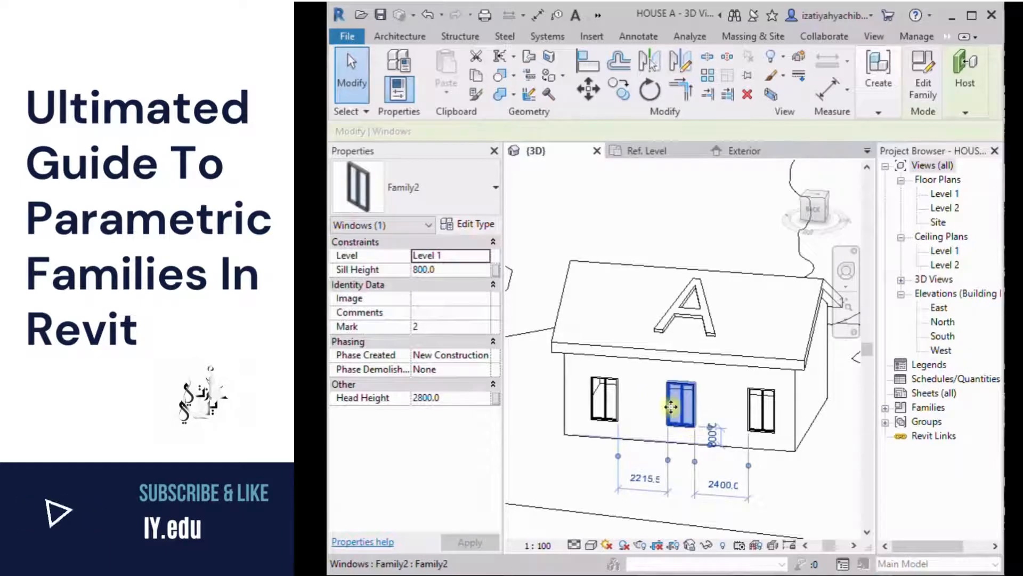
{"action": "left_click", "coordinate": [480, 226]}
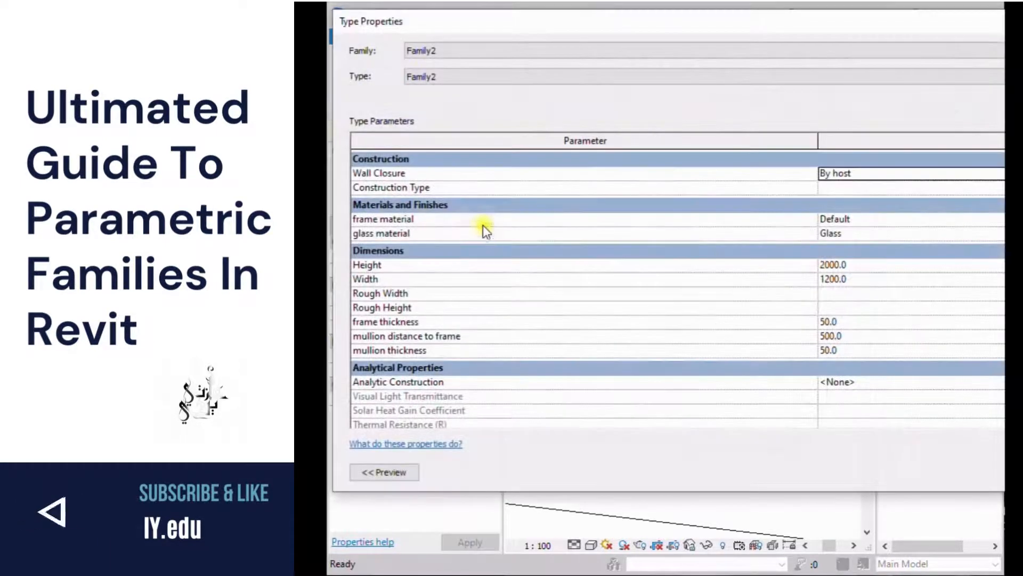
{"action": "left_click", "coordinate": [862, 266]}
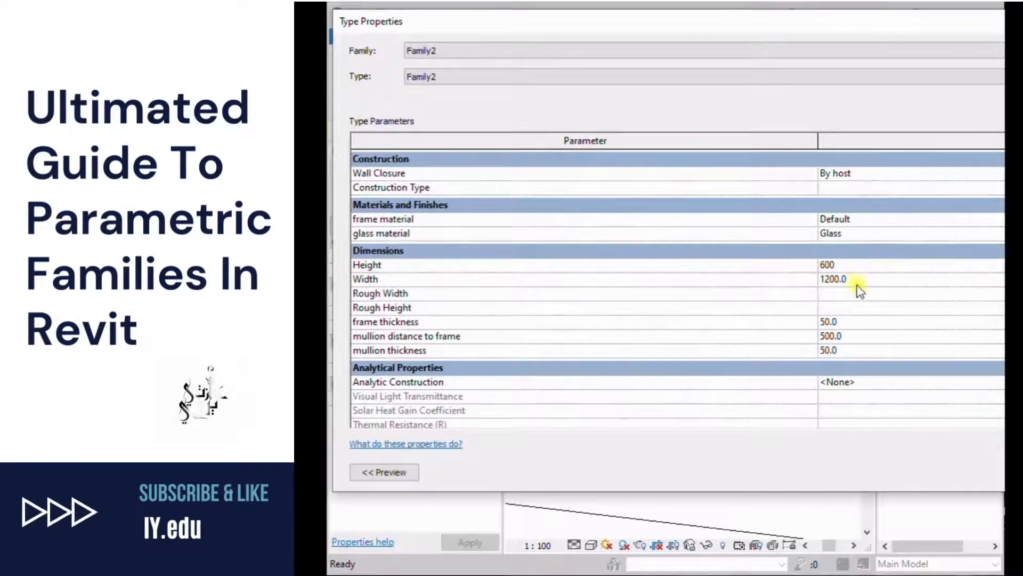
{"action": "left_click", "coordinate": [867, 279]}
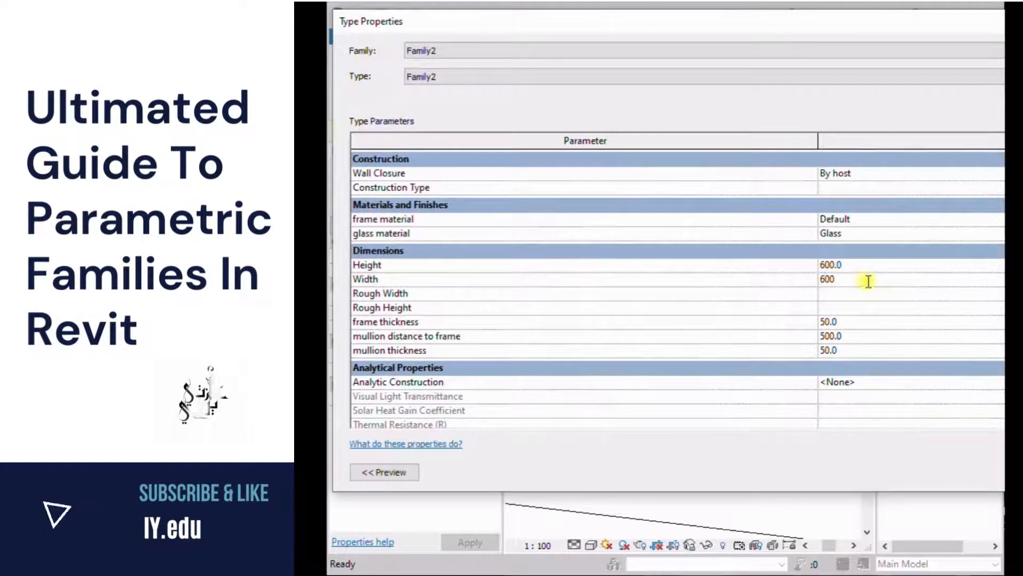
{"action": "left_click_drag", "start_coordinate": [868, 32], "coordinate": [693, 43]}
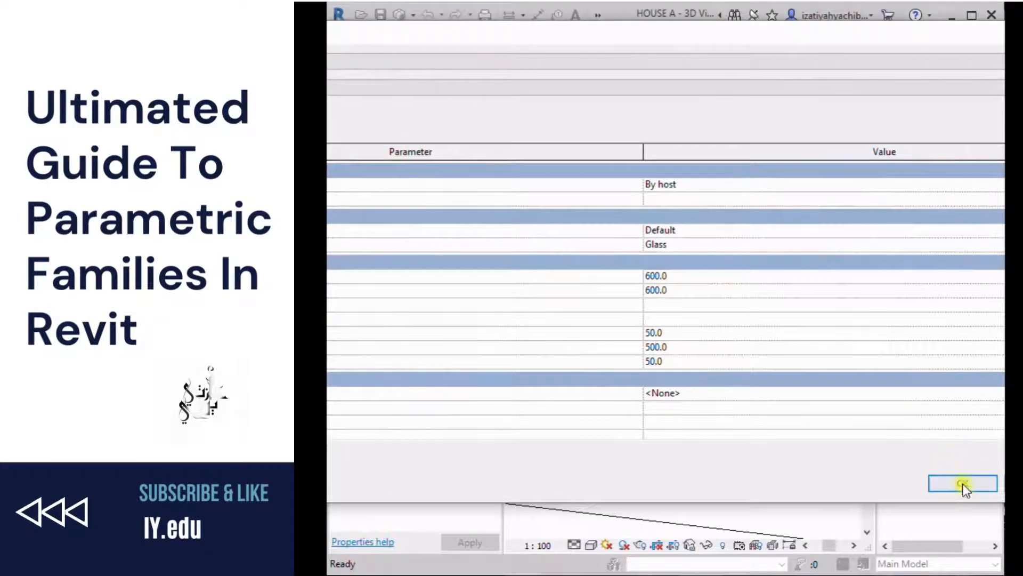
{"action": "left_click", "coordinate": [964, 484]}
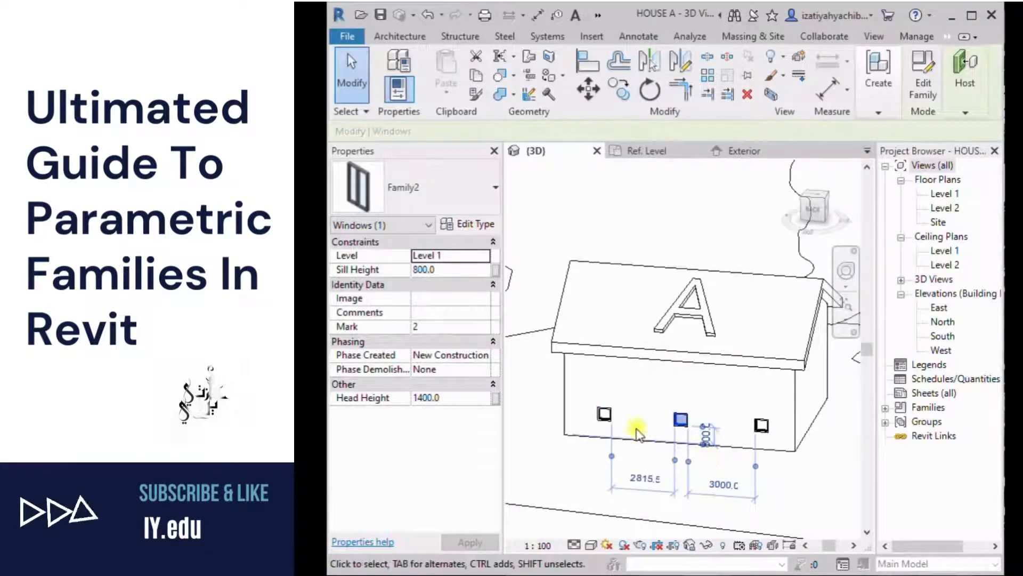
{"action": "scroll", "coordinate": [638, 433], "scroll_direction": "up", "scroll_amount": 2}
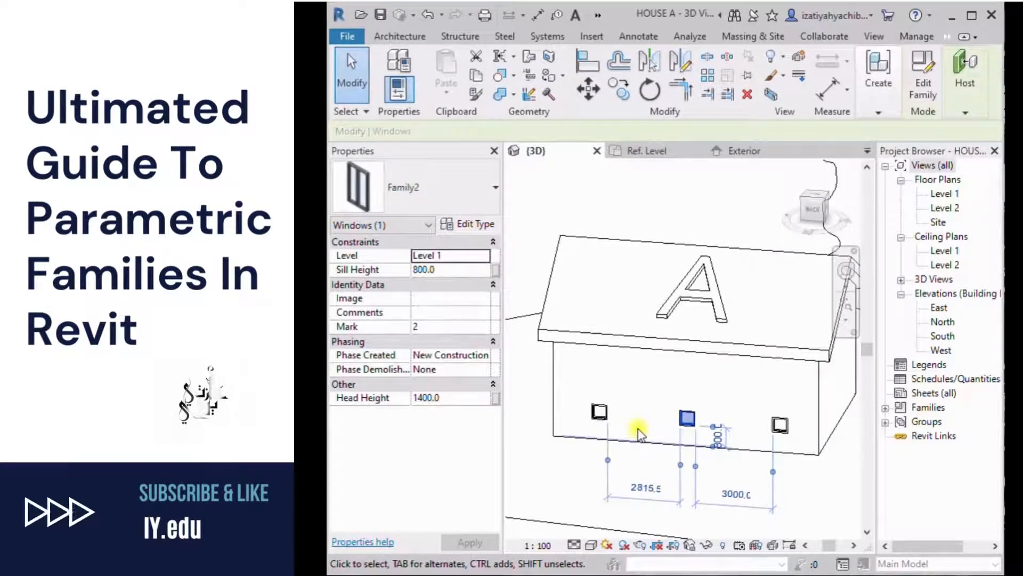
Try sill heights of 600 and 2100 on the middle window of the back wall
{"action": "left_click", "coordinate": [476, 270]}
{"action": "type", "text": "60"}
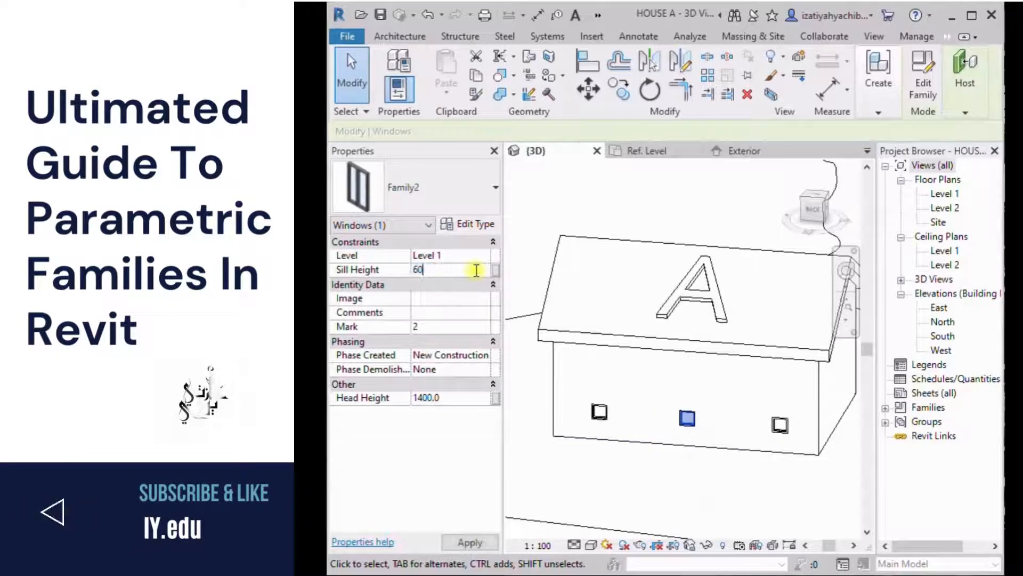
{"action": "left_click", "coordinate": [469, 542]}
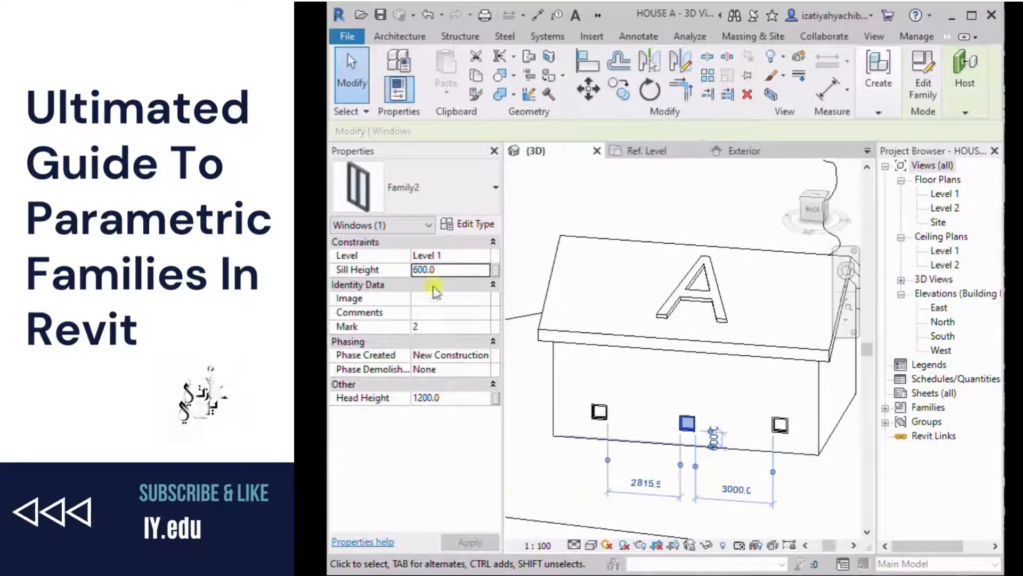
{"action": "left_click", "coordinate": [454, 271]}
{"action": "type", "text": "2100"}
{"action": "left_click", "coordinate": [456, 542]}
{"action": "left_click", "coordinate": [594, 452]}
{"action": "left_click", "coordinate": [596, 418]}
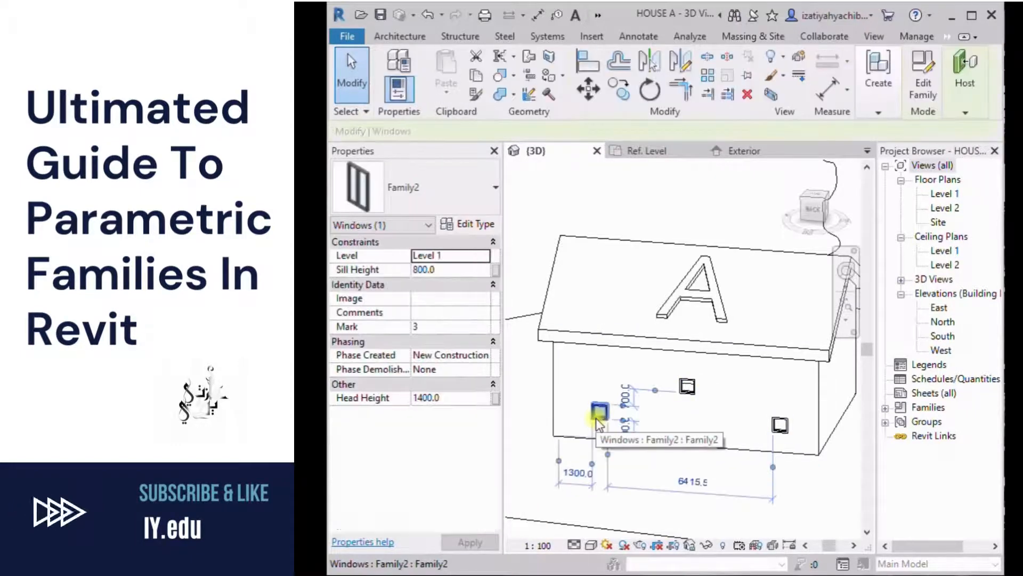
{"action": "left_click", "coordinate": [530, 438]}
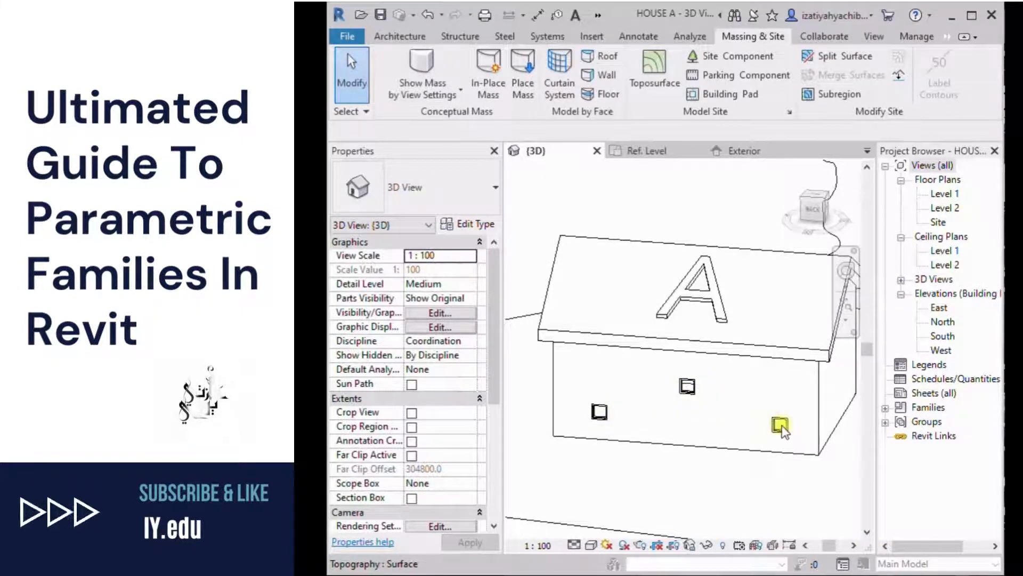
Undo the middle window's sill height changes and the Family2 type's size change
{"action": "left_click", "coordinate": [599, 415]}
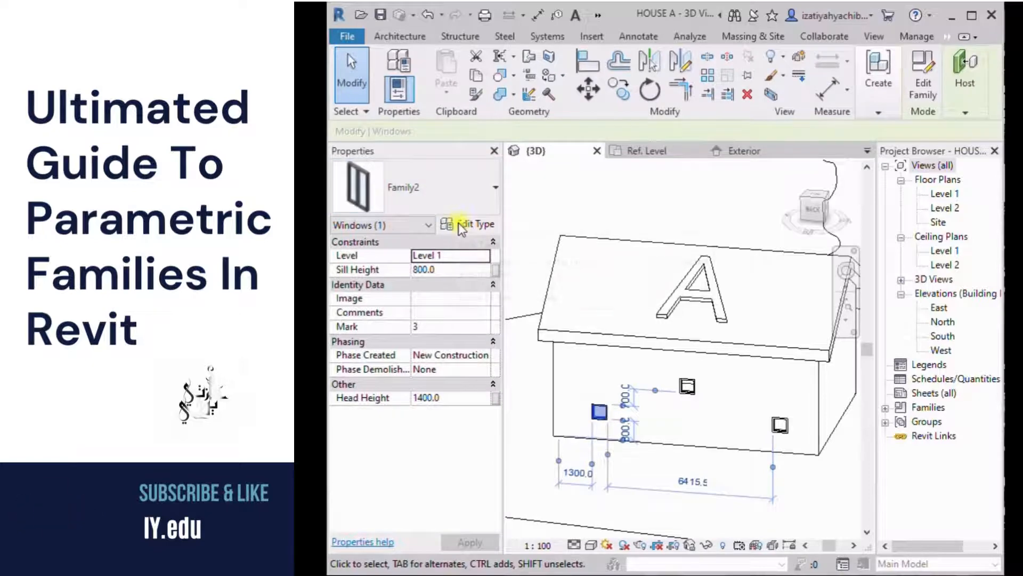
{"action": "left_click", "coordinate": [427, 16]}
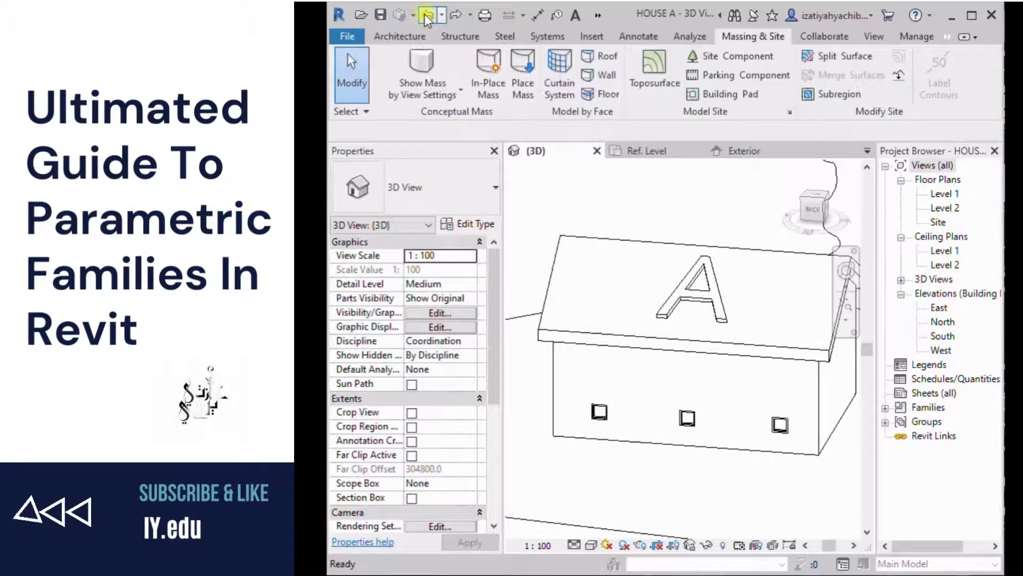
{"action": "left_click", "coordinate": [427, 15]}
Duplicate the window type of the back wall's leftmost window under the name "family 3"
{"action": "left_click", "coordinate": [447, 196]}
{"action": "left_click", "coordinate": [448, 197]}
{"action": "left_click", "coordinate": [468, 224]}
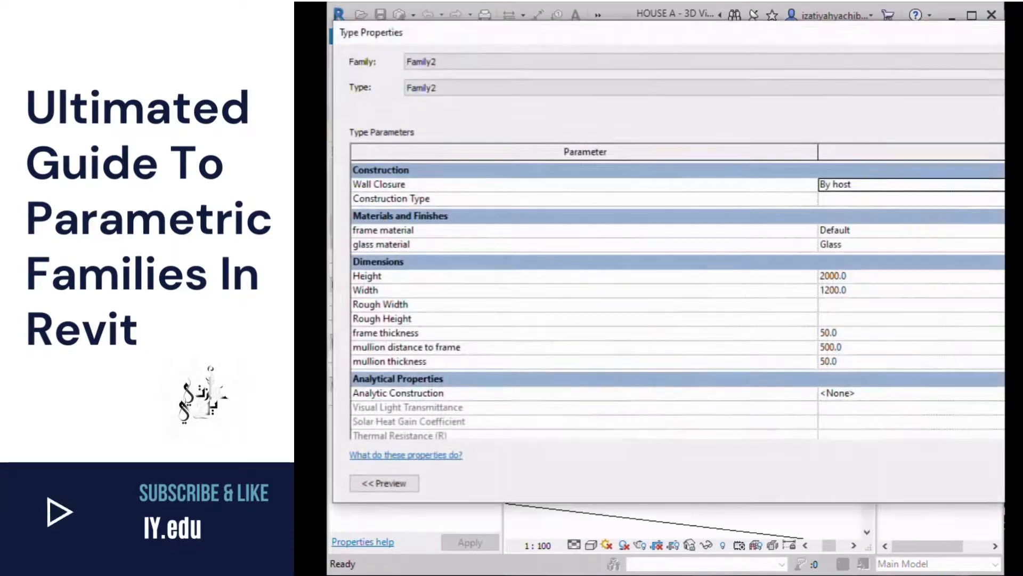
{"action": "left_click_drag", "start_coordinate": [997, 32], "coordinate": [651, 50]}
{"action": "left_click", "coordinate": [826, 103]}
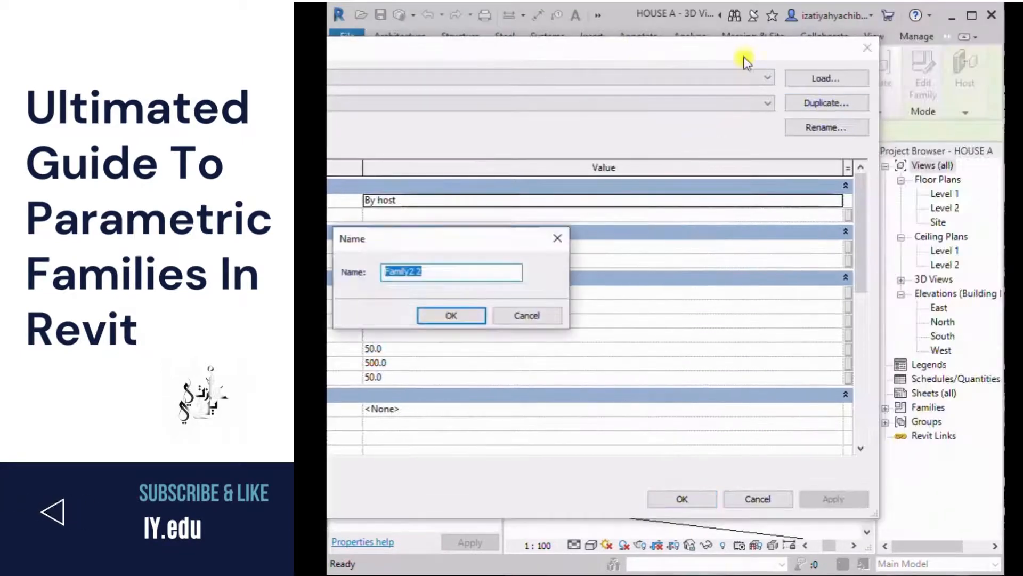
{"action": "type", "text": "8"}
{"action": "left_click", "coordinate": [451, 315]}
Set the family 3 window type's height and width to 600
{"action": "left_click_drag", "start_coordinate": [534, 54], "coordinate": [627, 51]}
{"action": "double_click", "coordinate": [628, 50]}
{"action": "left_click", "coordinate": [683, 297]}
{"action": "type", "text": "600"}
{"action": "left_click", "coordinate": [681, 315]}
{"action": "type", "text": "600"}
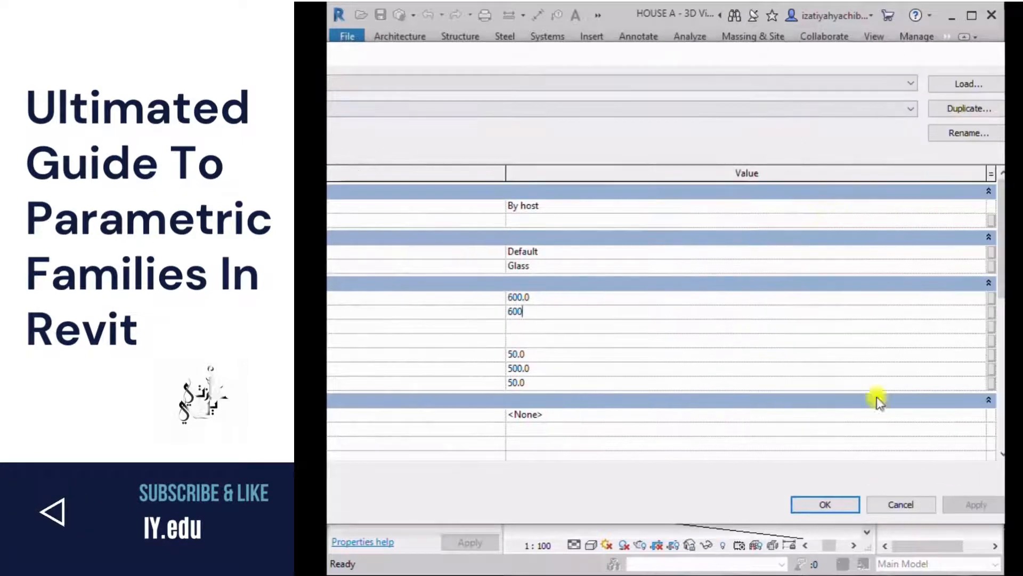
{"action": "left_click", "coordinate": [825, 504]}
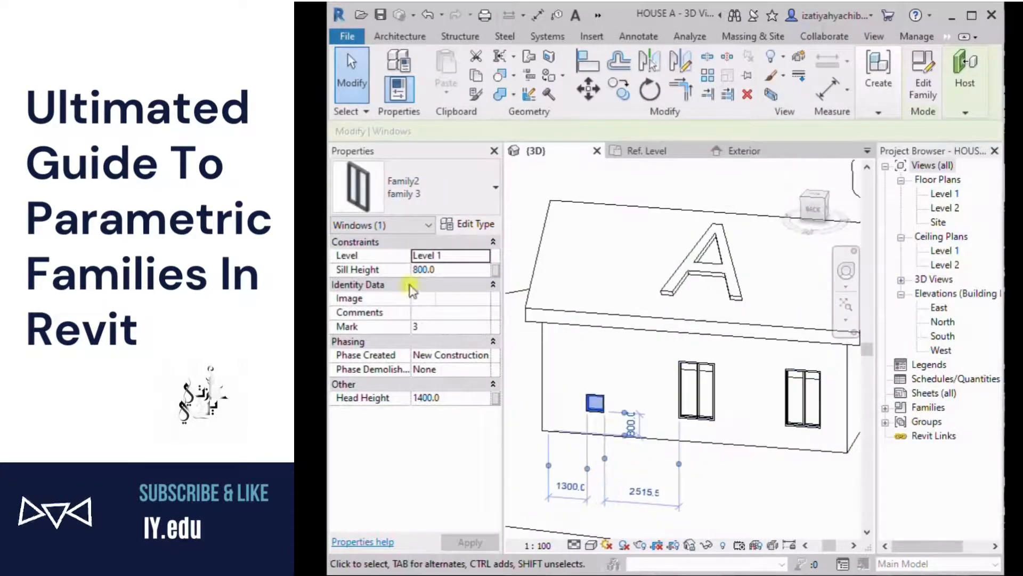
Set the small family 3 window's sill height to 2100
{"action": "left_click", "coordinate": [461, 268]}
{"action": "type", "text": "2100"}
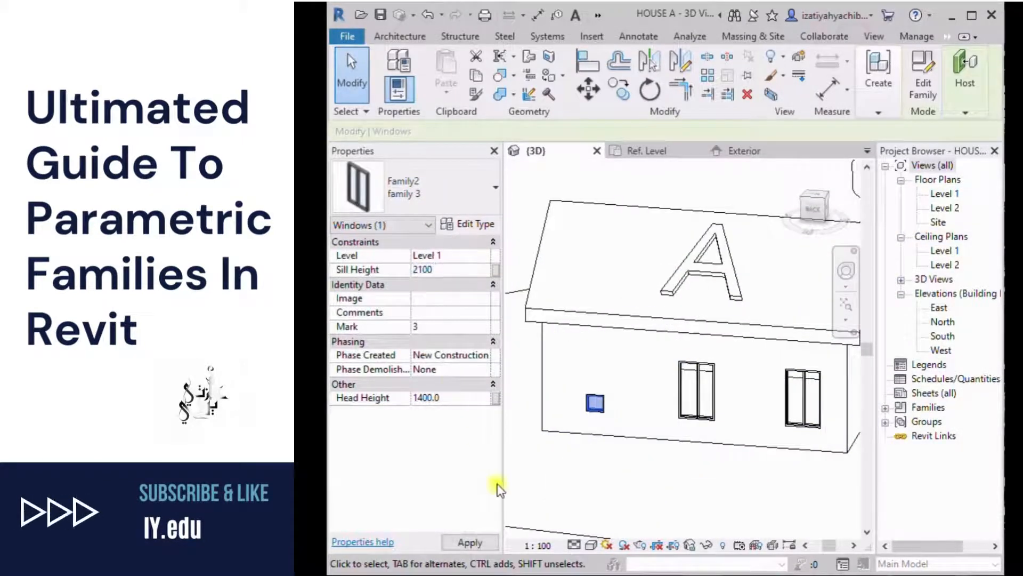
{"action": "left_click", "coordinate": [472, 540]}
{"action": "left_click", "coordinate": [618, 469]}
Set the house 3D view's visual style to Consistent Colors
{"action": "left_click", "coordinate": [591, 544]}
{"action": "left_click", "coordinate": [617, 465]}
{"action": "left_click", "coordinate": [591, 544]}
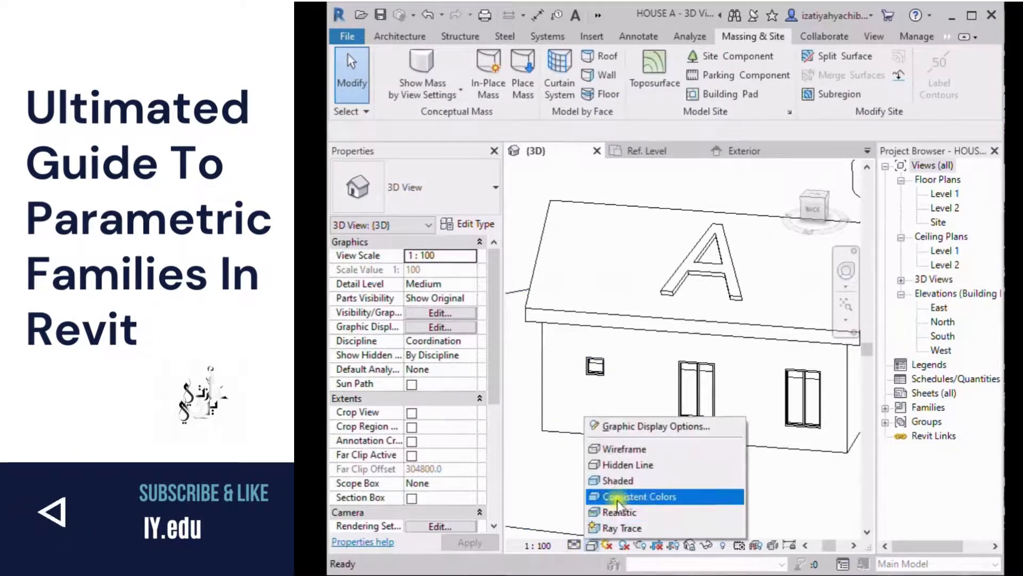
{"action": "left_click", "coordinate": [639, 496]}
{"action": "middle_click_drag", "start_coordinate": [649, 463], "coordinate": [586, 390], "text": "shift"}
{"action": "middle_click_drag", "start_coordinate": [688, 443], "coordinate": [727, 387], "text": "shift"}
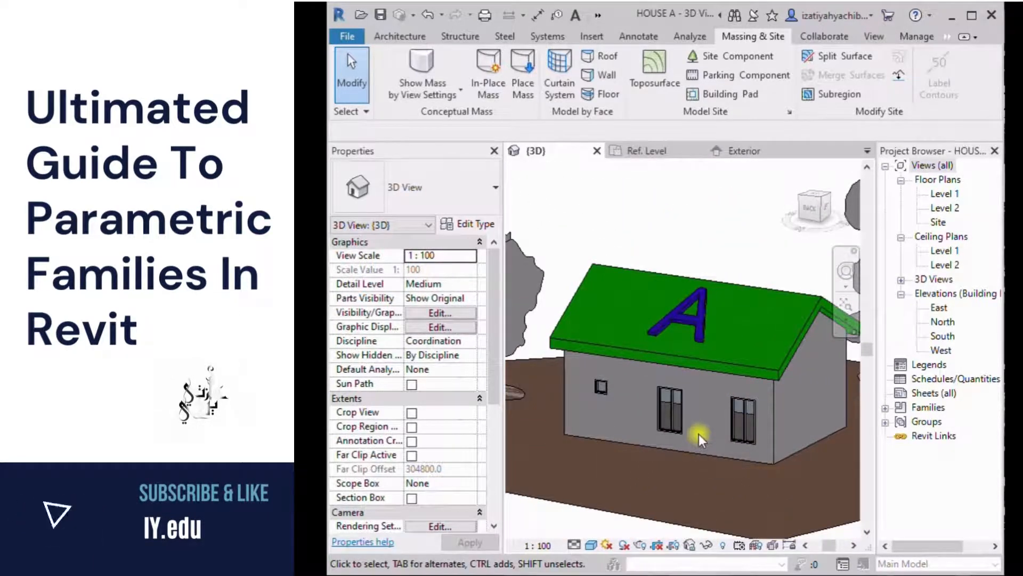
Set the Family2 window type's "mullion distance to frame" parameter to 800
{"action": "scroll", "coordinate": [679, 424], "scroll_direction": "up", "scroll_amount": 6}
{"action": "left_click", "coordinate": [632, 449]}
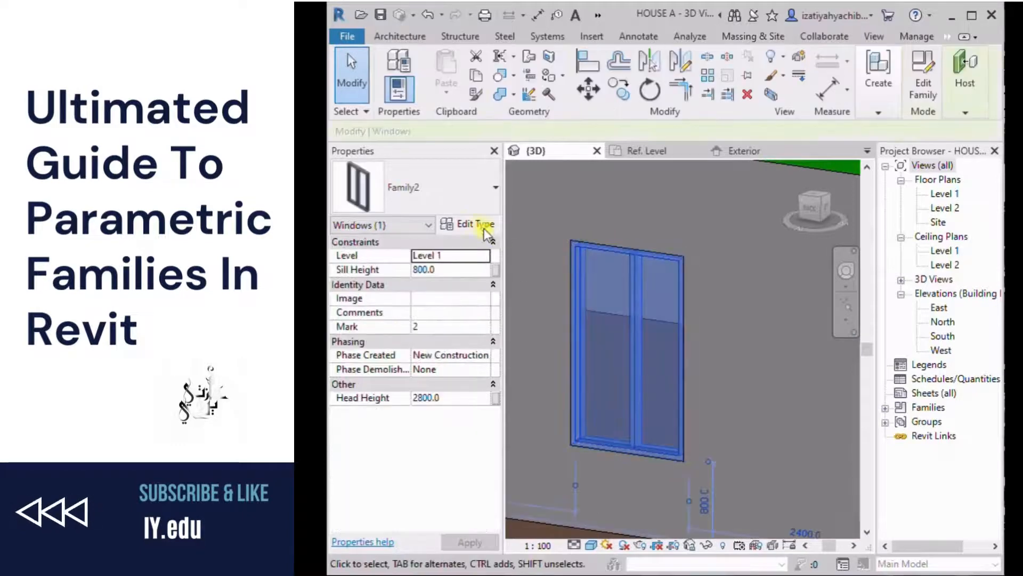
{"action": "left_click", "coordinate": [468, 223]}
{"action": "left_click", "coordinate": [841, 370]}
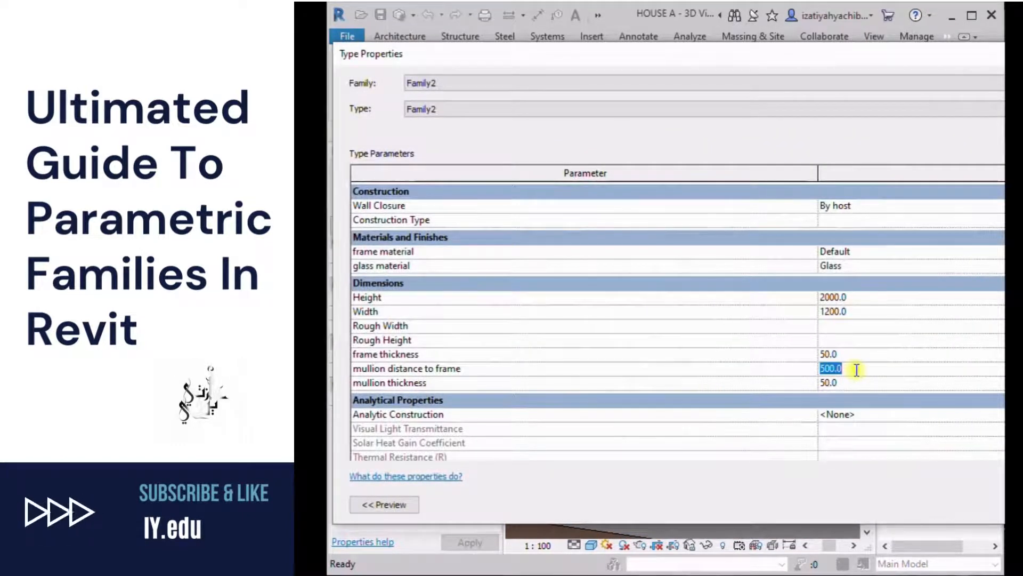
{"action": "type", "text": "800"}
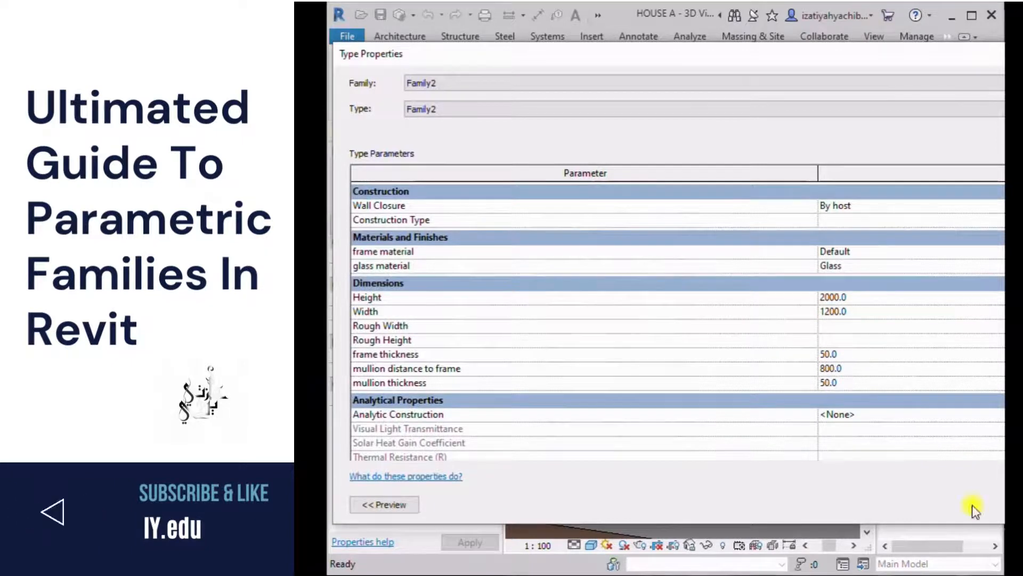
{"action": "key", "text": "Return"}
{"action": "scroll", "coordinate": [746, 377], "scroll_direction": "down", "scroll_amount": 4}
{"action": "scroll", "coordinate": [804, 385], "scroll_direction": "up", "scroll_amount": 2}
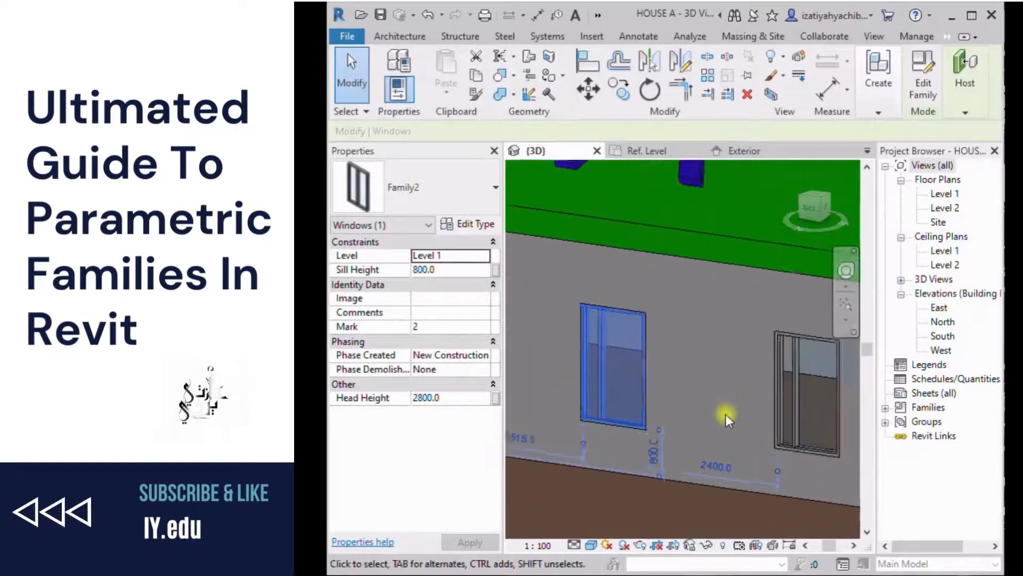
{"action": "scroll", "coordinate": [724, 411], "scroll_direction": "down", "scroll_amount": 2}
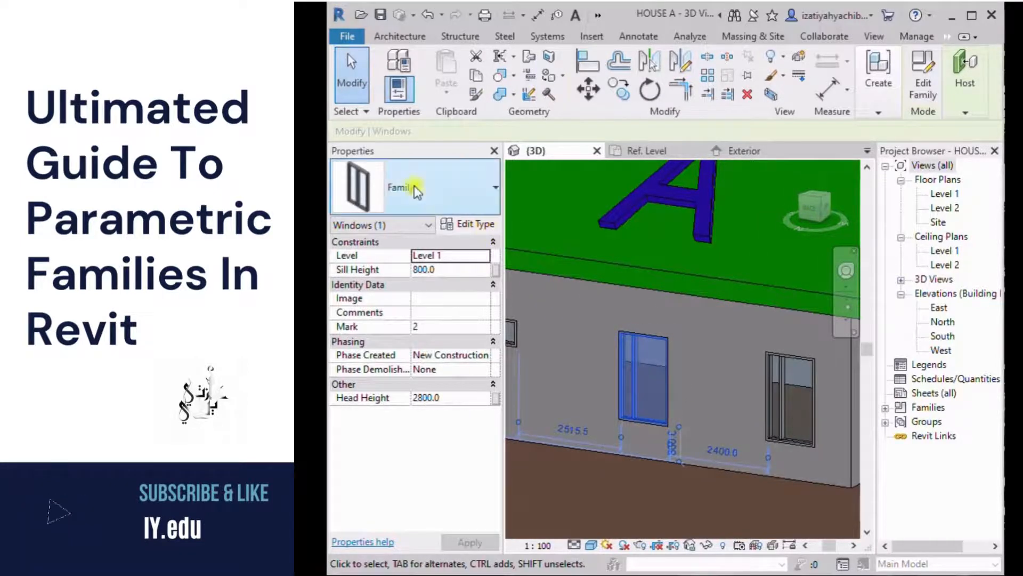
{"action": "key", "text": "Escape"}
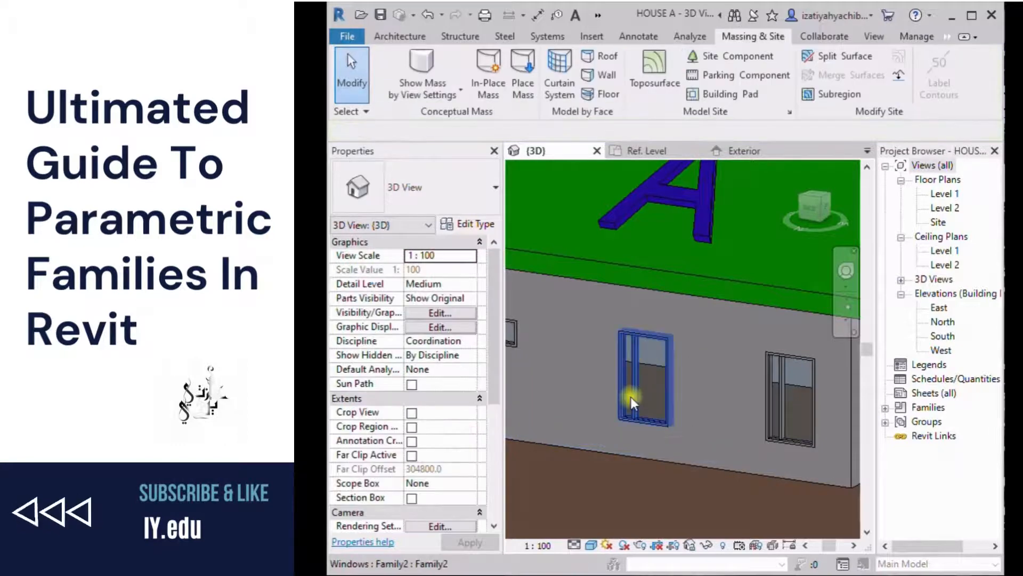
{"action": "scroll", "coordinate": [655, 417], "scroll_direction": "down", "scroll_amount": 2}
{"action": "scroll", "coordinate": [711, 392], "scroll_direction": "up", "scroll_amount": 1}
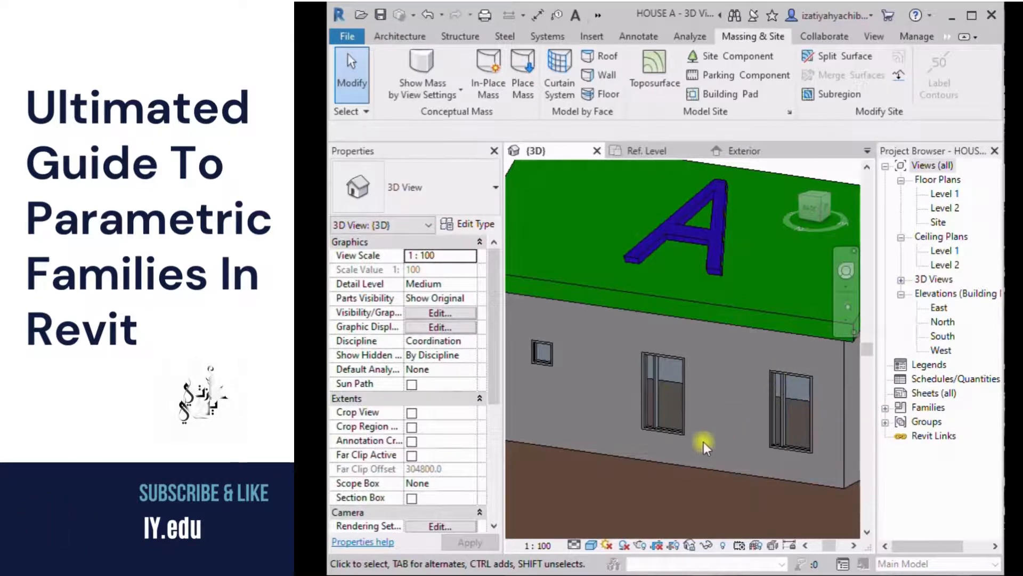
Set the Family2 window type's frame material to Wood - Stained, found by searching the project materials for "wood"
{"action": "left_click", "coordinate": [666, 433]}
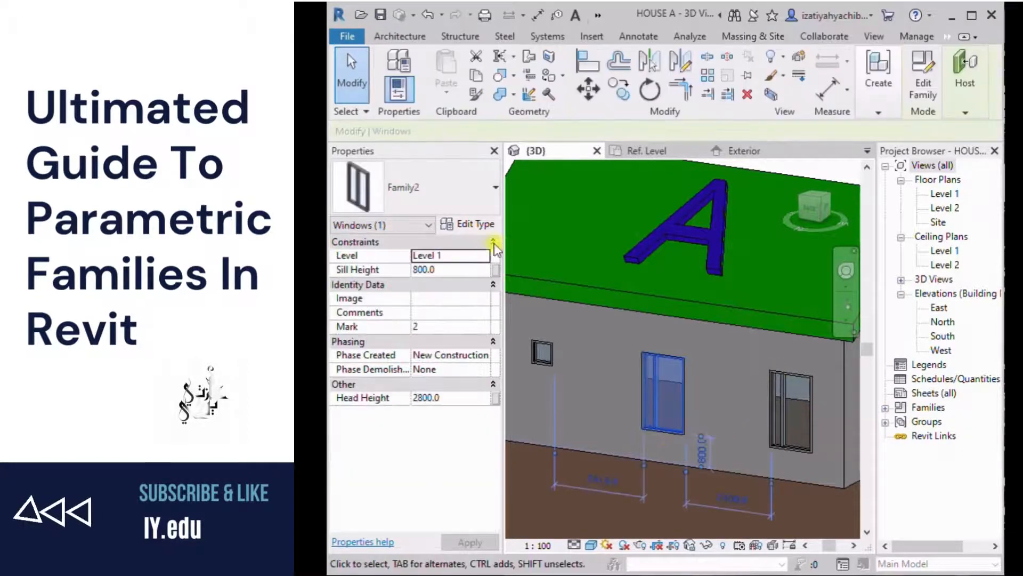
{"action": "left_click", "coordinate": [488, 228]}
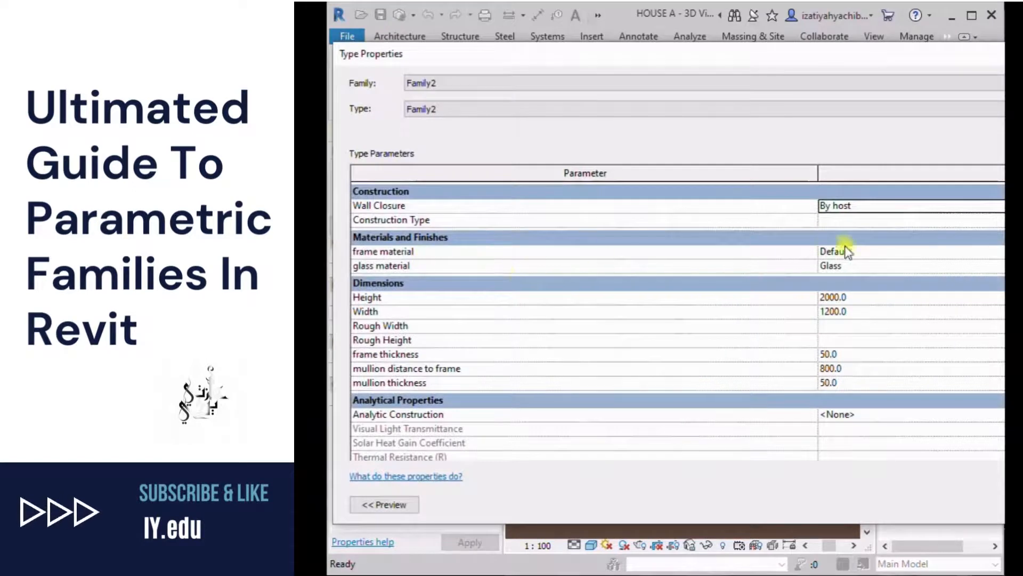
{"action": "left_click", "coordinate": [828, 250]}
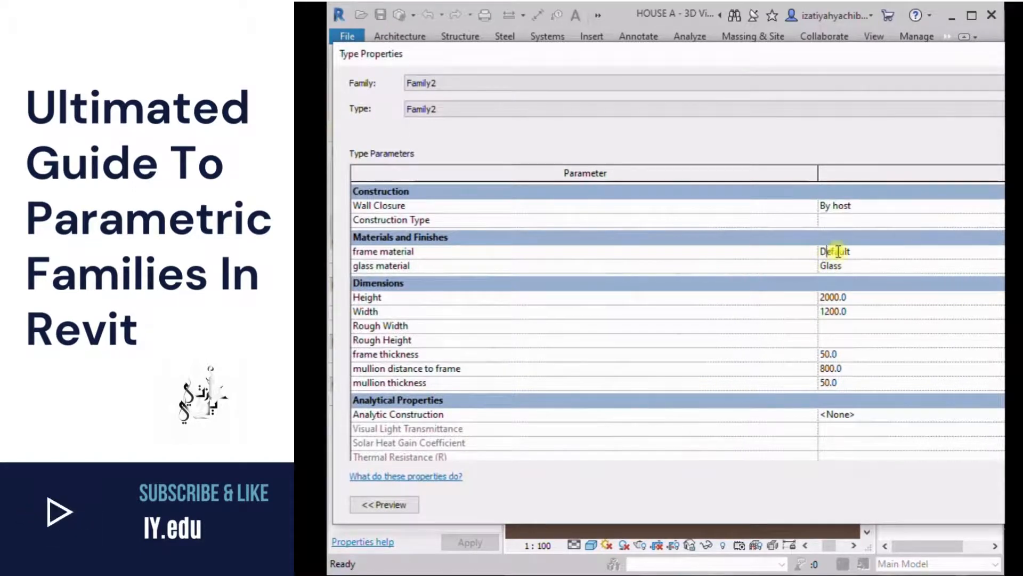
{"action": "left_click_drag", "start_coordinate": [812, 55], "coordinate": [503, 39]}
{"action": "left_click", "coordinate": [985, 236]}
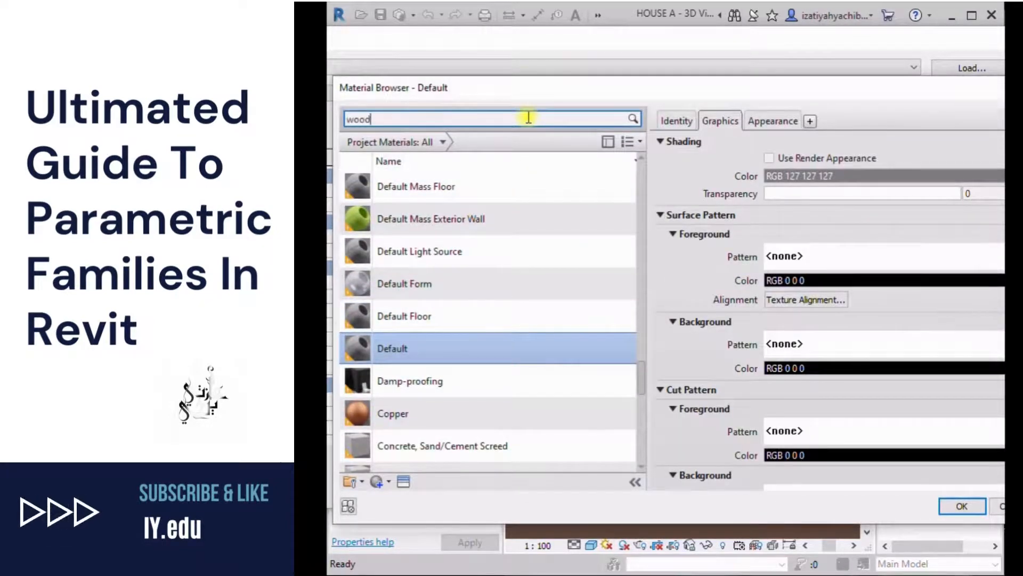
{"action": "left_click", "coordinate": [497, 242]}
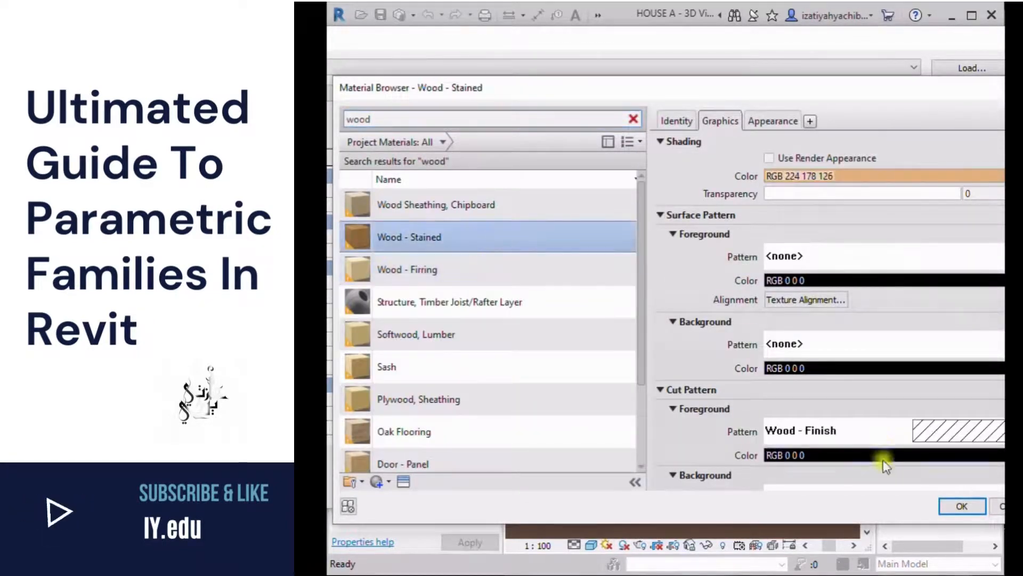
{"action": "left_click", "coordinate": [962, 506]}
{"action": "left_click", "coordinate": [978, 488]}
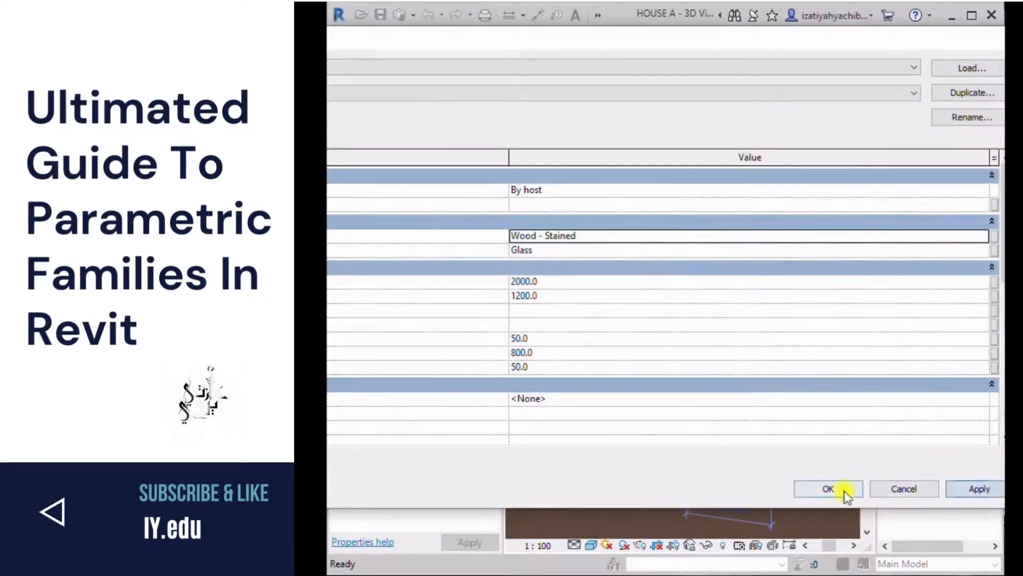
{"action": "left_click", "coordinate": [842, 489]}
{"action": "key", "text": "Escape"}
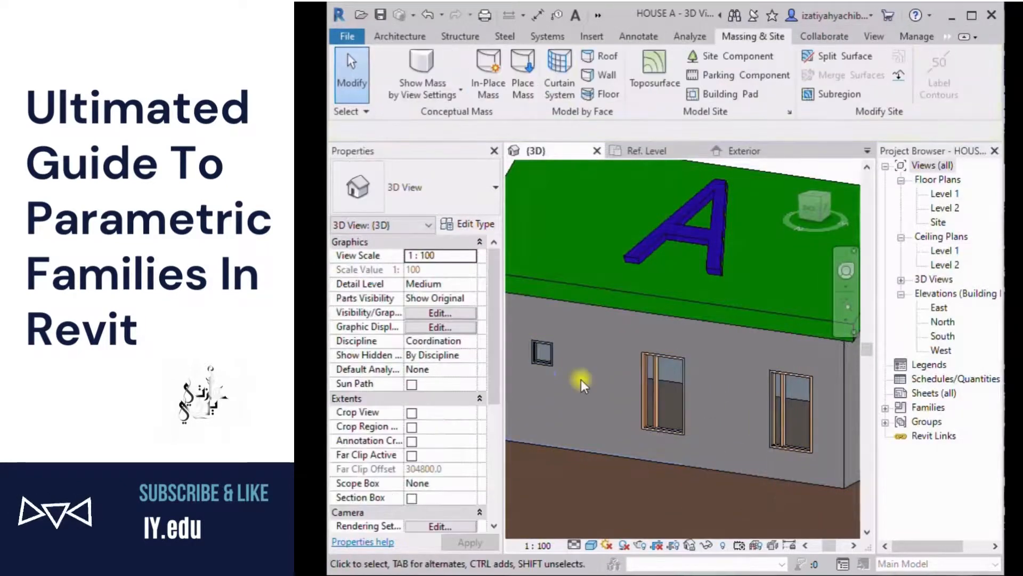
Set the sill height of the middle window on the house wall to 900
{"action": "scroll", "coordinate": [597, 350], "scroll_direction": "up", "scroll_amount": 5}
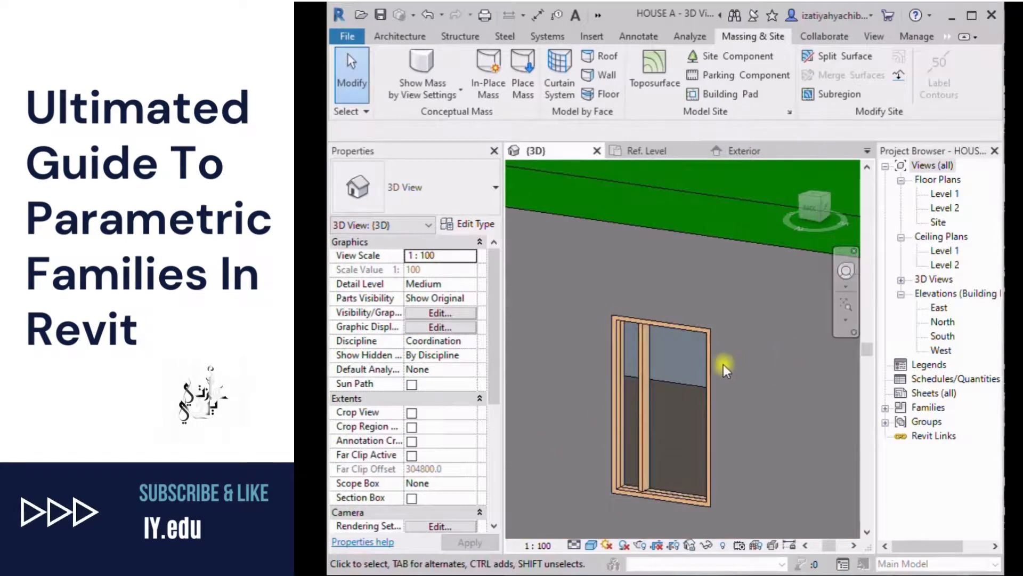
{"action": "scroll", "coordinate": [706, 353], "scroll_direction": "down", "scroll_amount": 2}
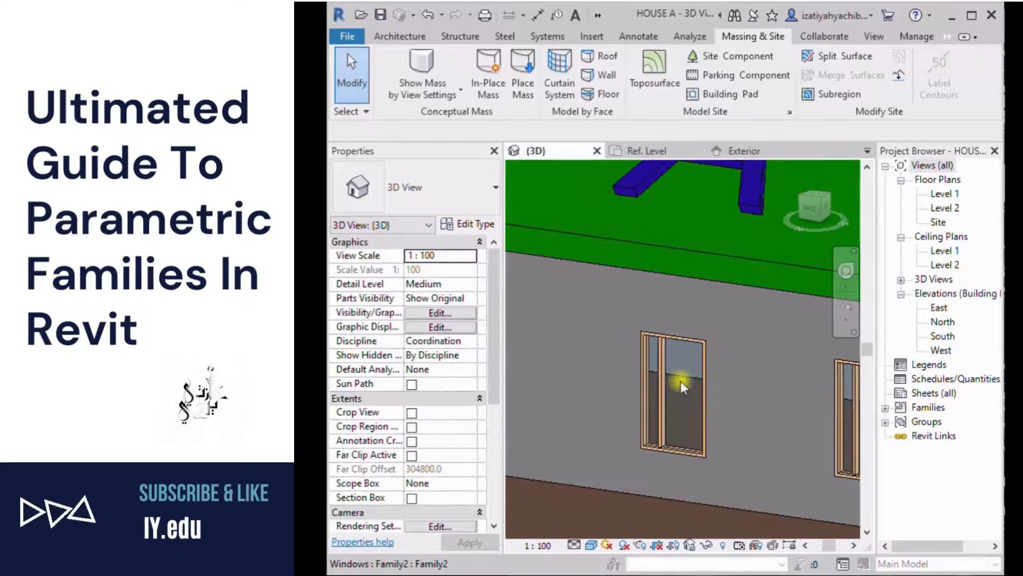
{"action": "scroll", "coordinate": [704, 384], "scroll_direction": "down", "scroll_amount": 4}
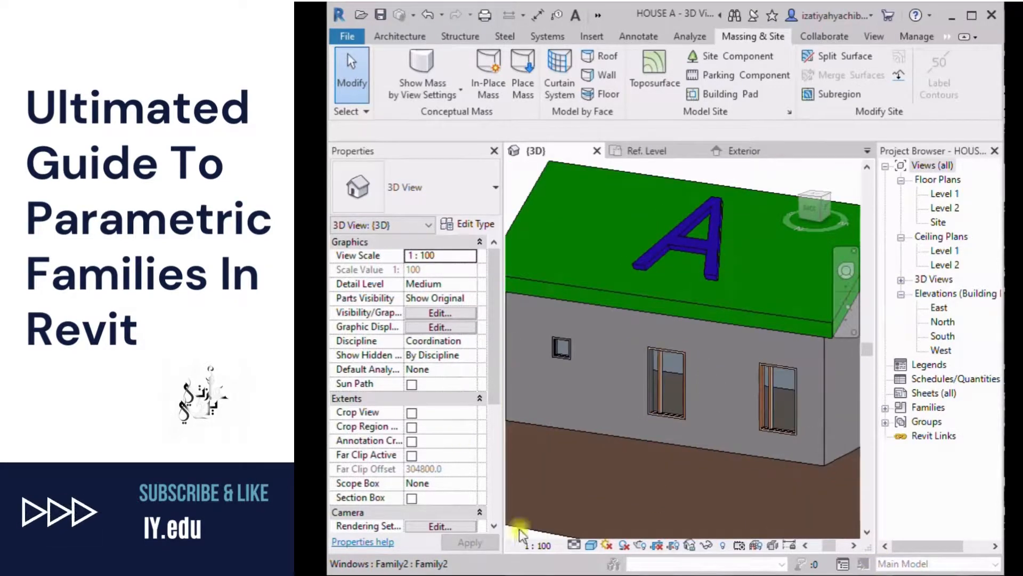
{"action": "left_click", "coordinate": [661, 373]}
{"action": "left_click", "coordinate": [429, 270]}
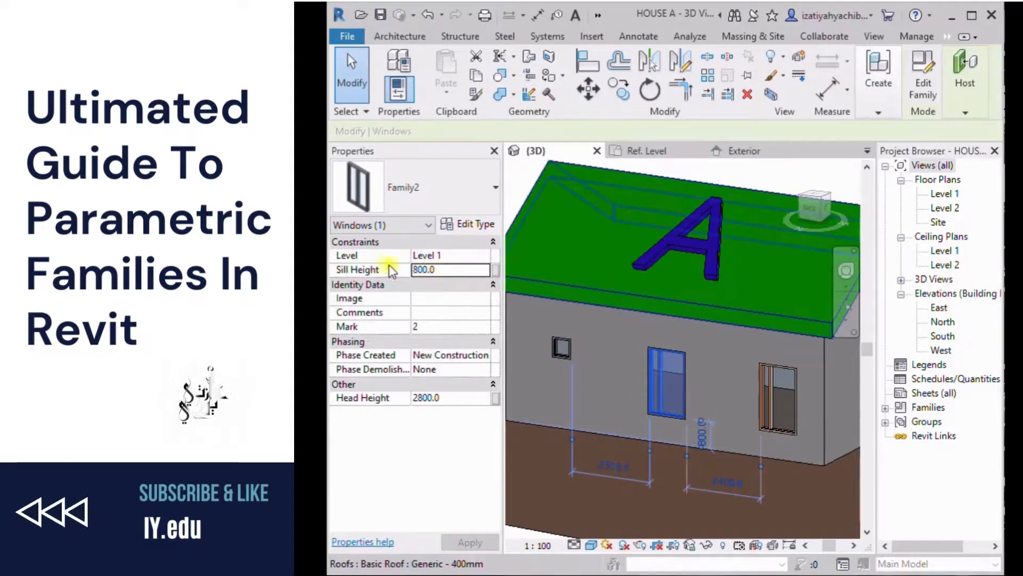
{"action": "left_click", "coordinate": [473, 270]}
{"action": "type", "text": "900"}
{"action": "left_click", "coordinate": [479, 541]}
Set the sill height of the Family2 window nearest the wall corner to 900 as well
{"action": "left_click", "coordinate": [764, 426]}
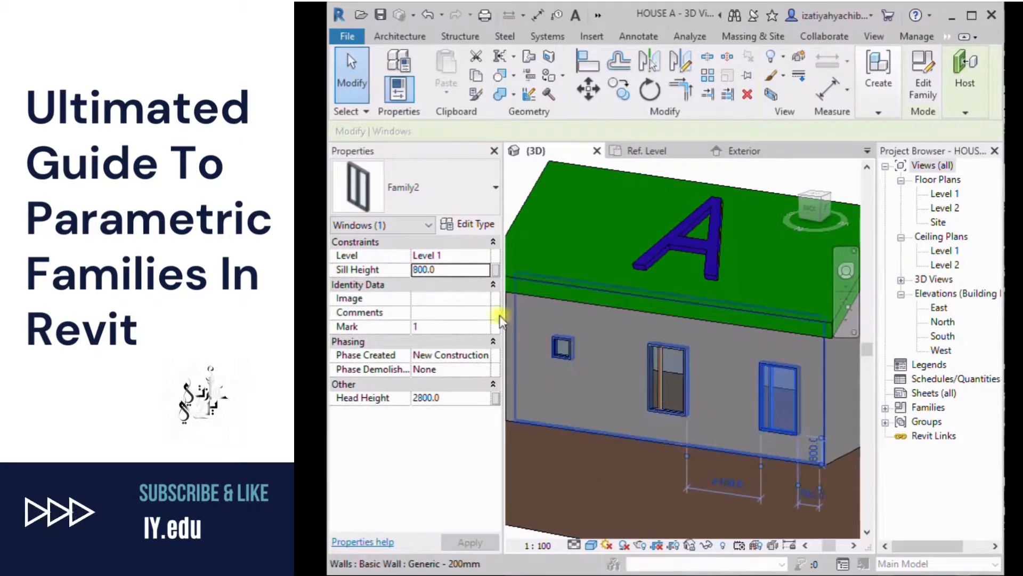
{"action": "left_click", "coordinate": [479, 270]}
{"action": "type", "text": "900"}
{"action": "left_click", "coordinate": [471, 542]}
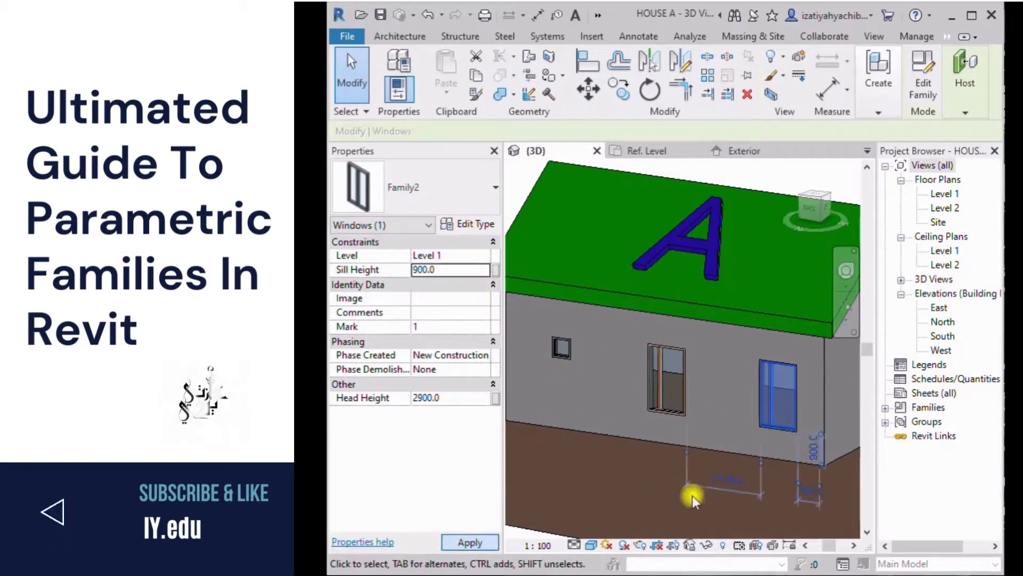
{"action": "key", "text": "Escape"}
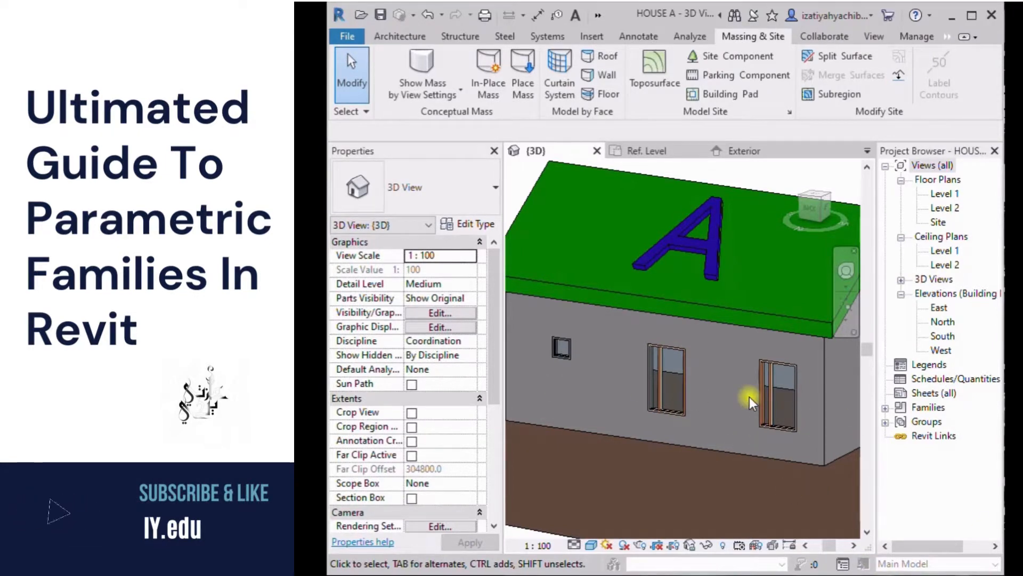
{"action": "scroll", "coordinate": [756, 397], "scroll_direction": "down", "scroll_amount": 1}
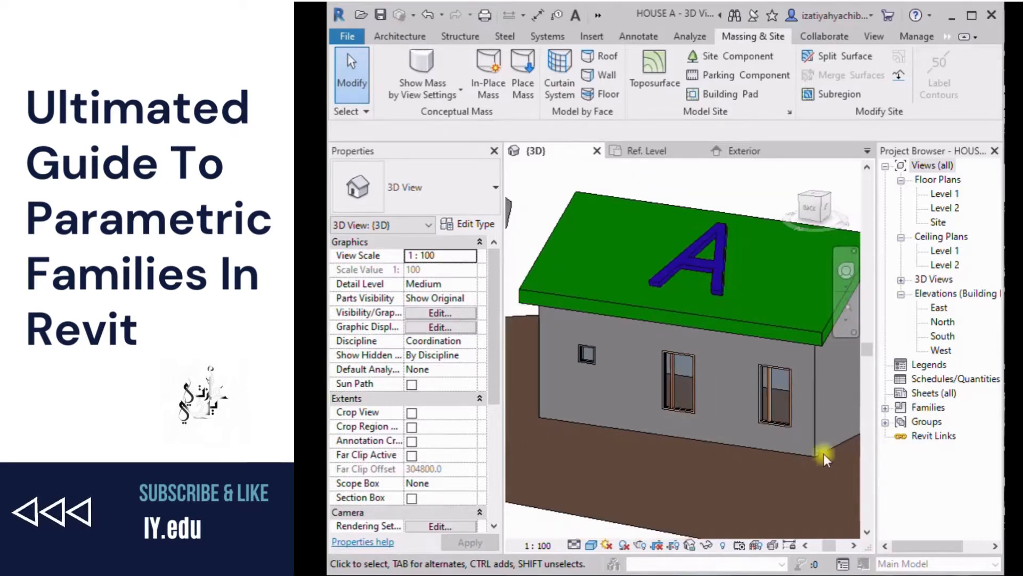
{"action": "middle_click_drag", "start_coordinate": [699, 470], "coordinate": [726, 406], "text": "shift"}
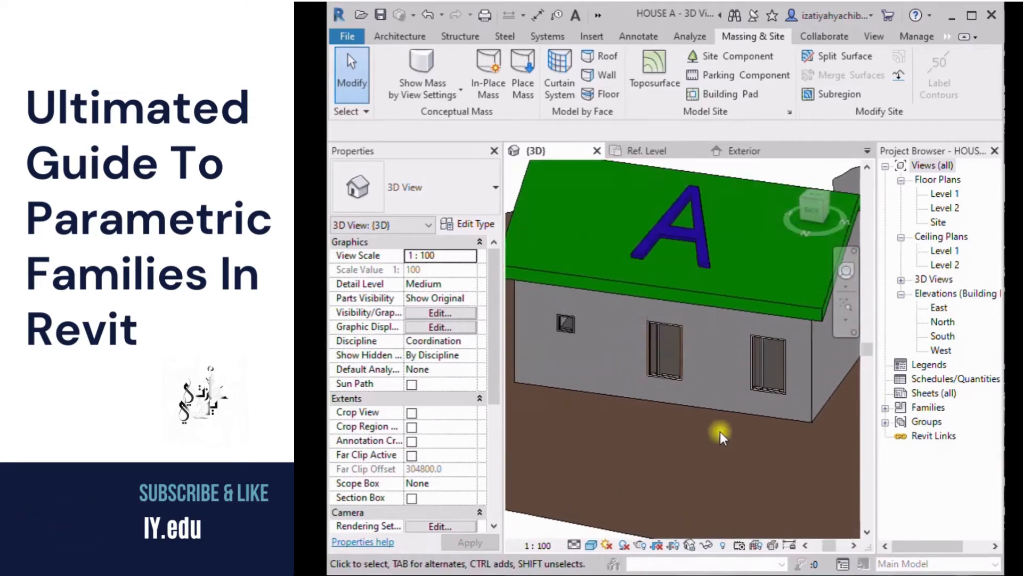